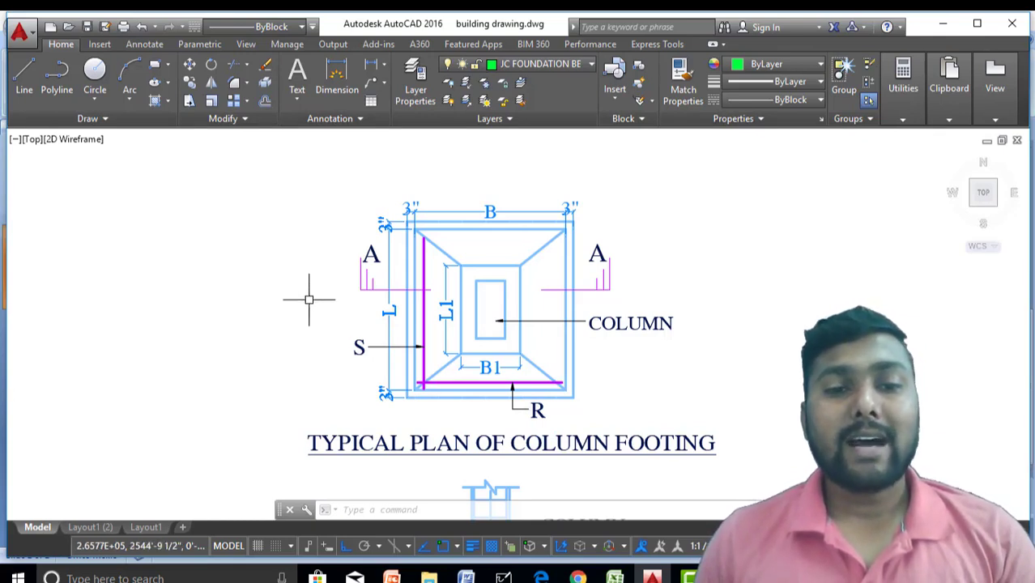
pyautogui.moveTo(190, 271); pyautogui.dragTo(334, 266)
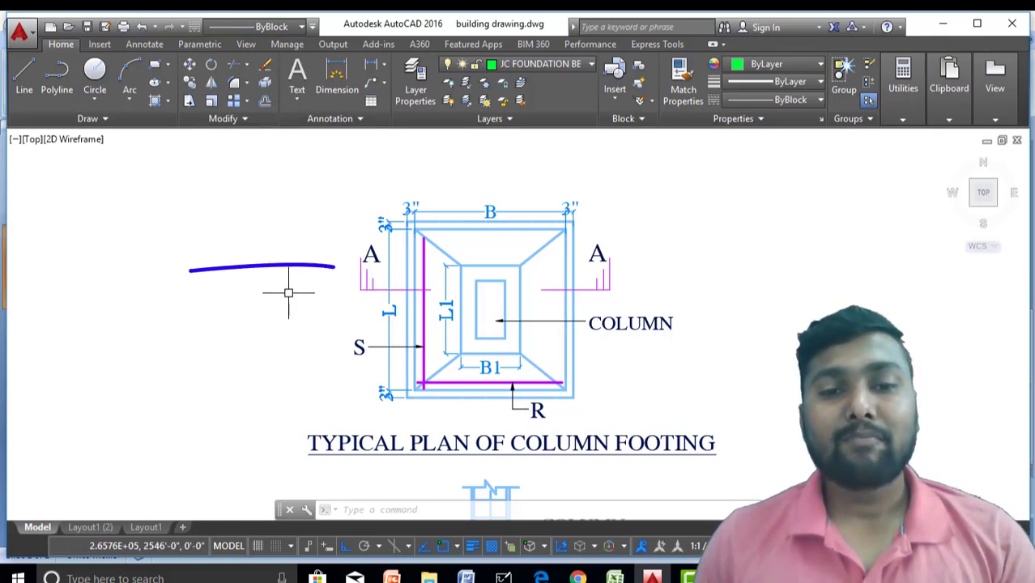
pyautogui.moveTo(286, 242)
pyautogui.mouseDown()
pyautogui.moveTo(344, 261)
pyautogui.moveTo(293, 300)
pyautogui.mouseUp()
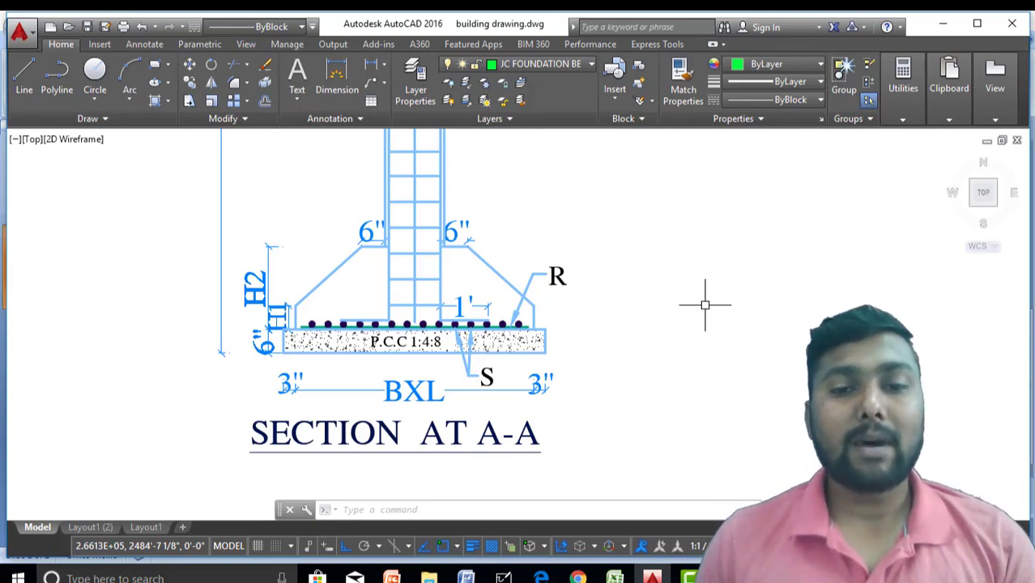
pyautogui.moveTo(571, 253); pyautogui.dragTo(585, 273)
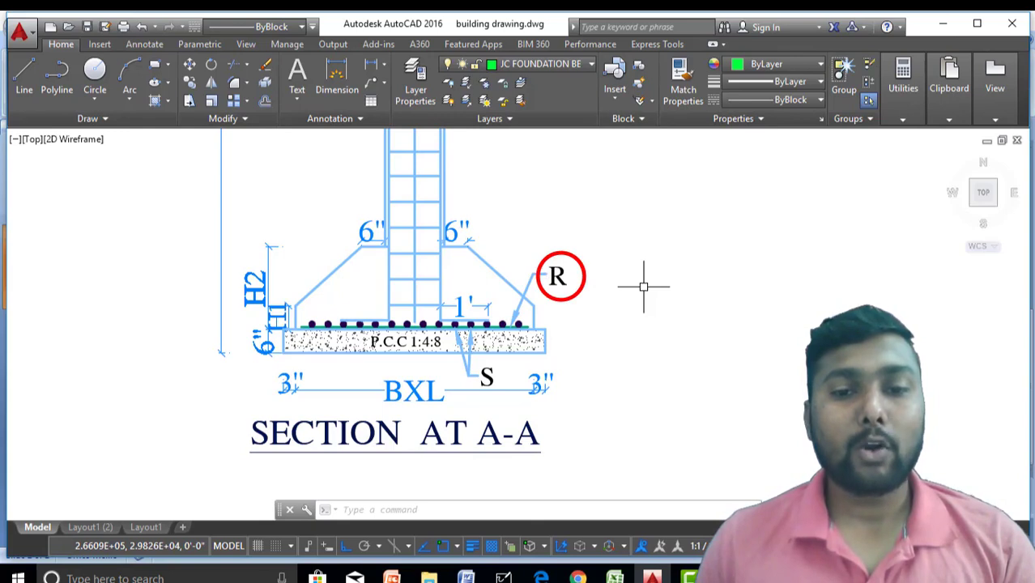
pyautogui.moveTo(489, 359)
pyautogui.mouseDown()
pyautogui.moveTo(517, 374)
pyautogui.moveTo(491, 396)
pyautogui.moveTo(486, 359)
pyautogui.mouseUp()
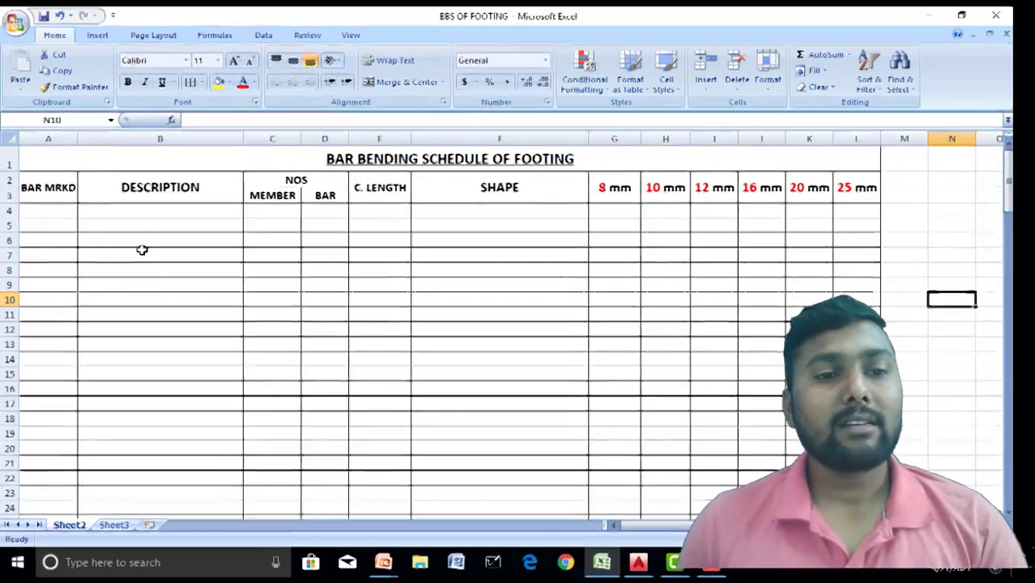
# - Enter the heading FOOTING in cell B5 and make it centred and bold
pyautogui.click(144, 222)
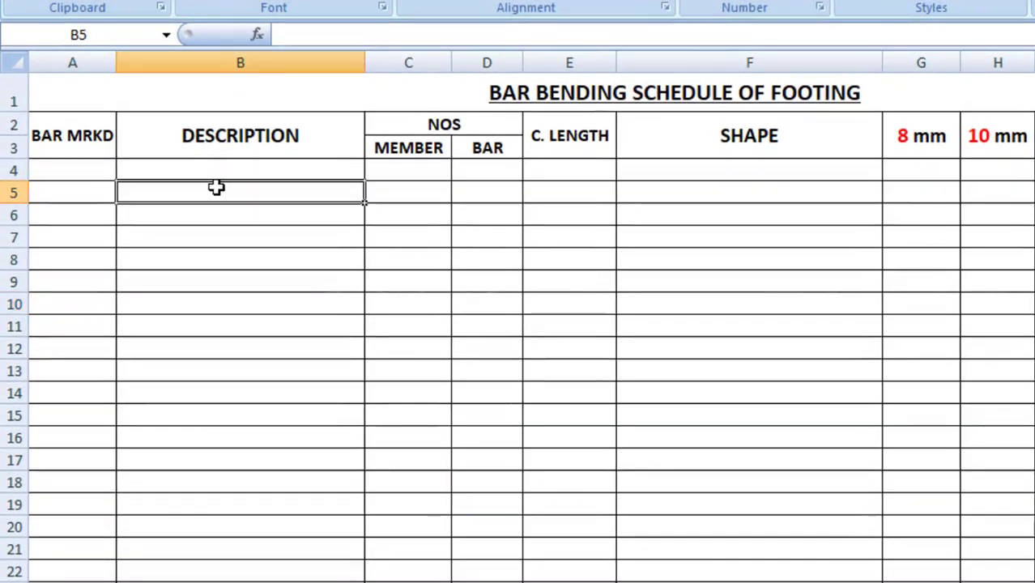
pyautogui.write('FOOT')
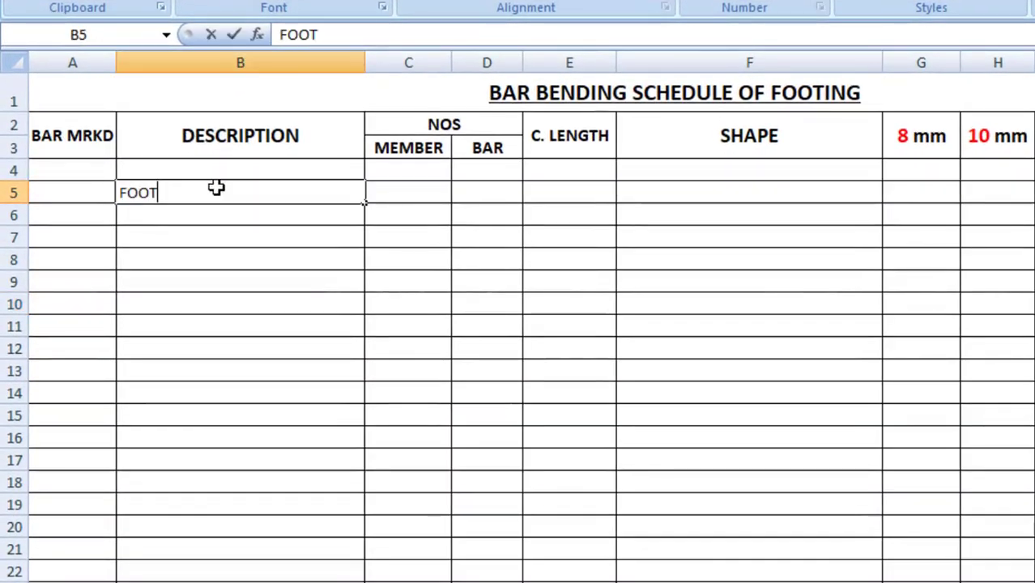
pyautogui.write('ING')
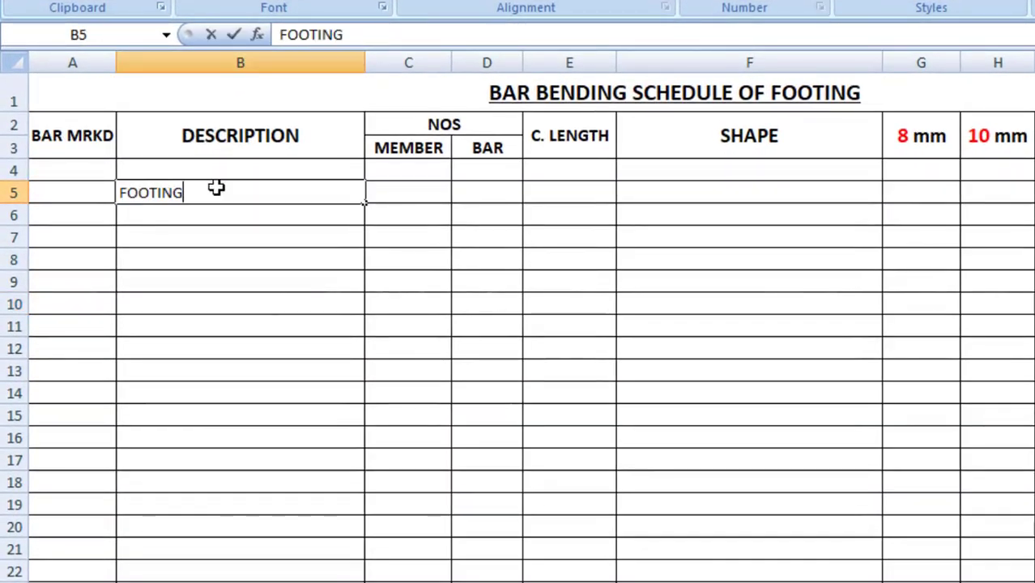
pyautogui.click(274, 288)
pyautogui.click(252, 195)
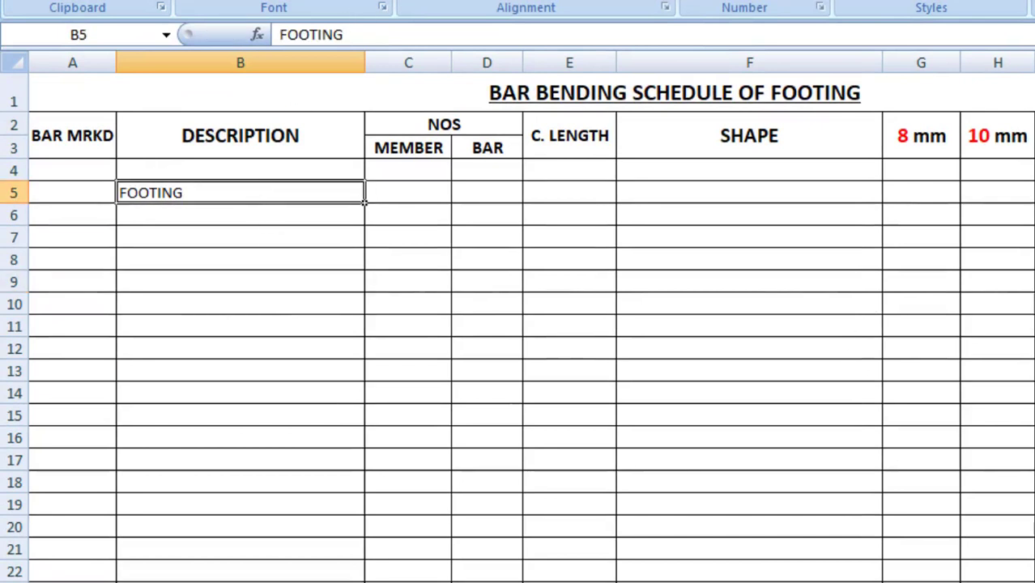
pyautogui.click(441, 0)
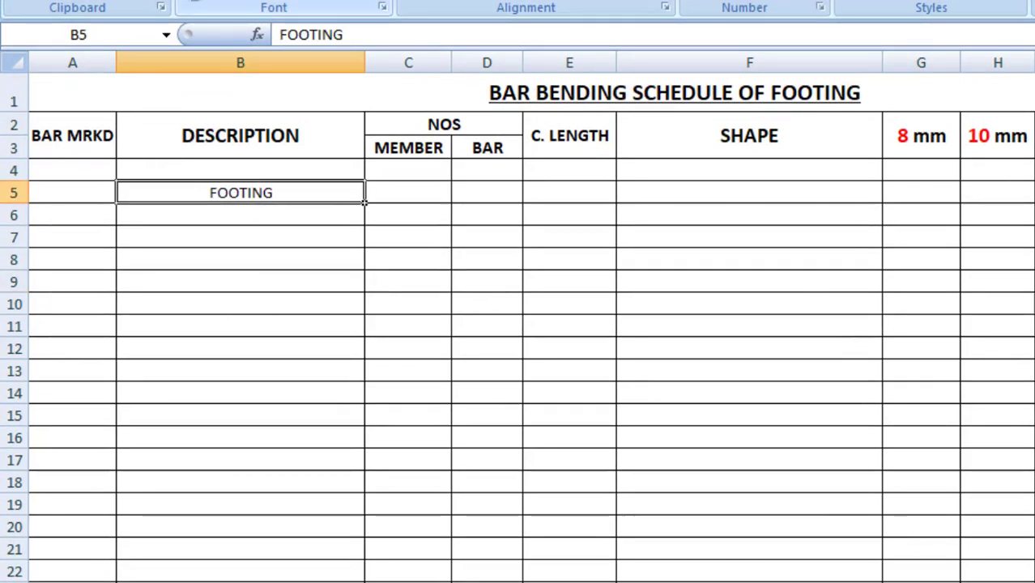
pyautogui.click(192, 0)
pyautogui.click(219, 319)
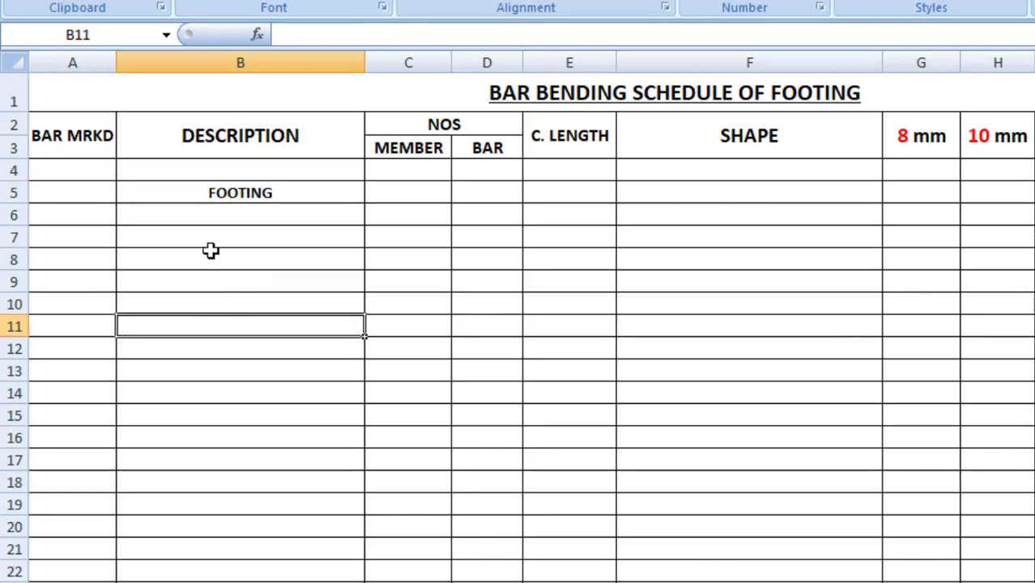
# - Begin the footing entry in cell B7 with "F1 ="
pyautogui.click(161, 235)
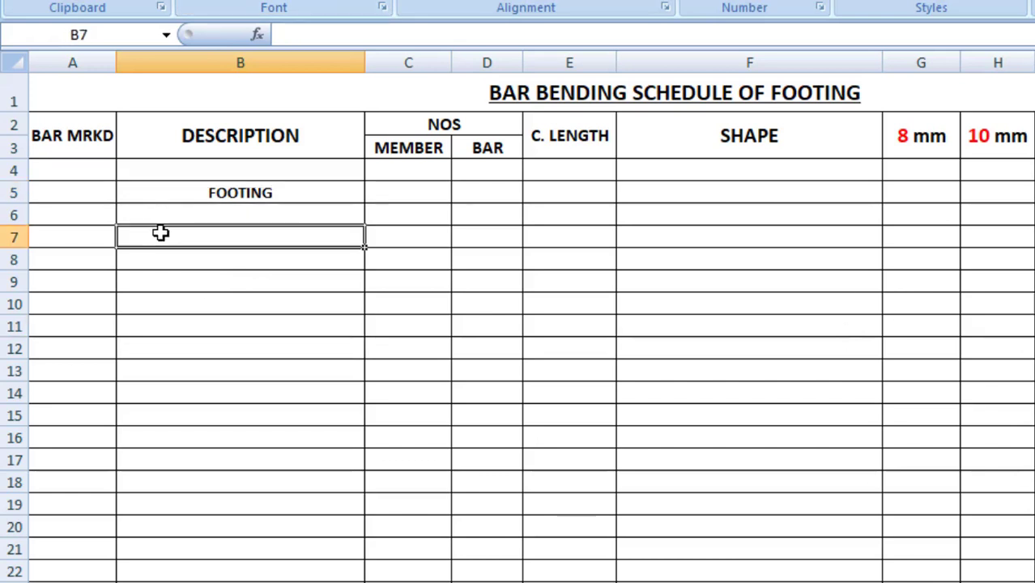
pyautogui.write('F1 =')
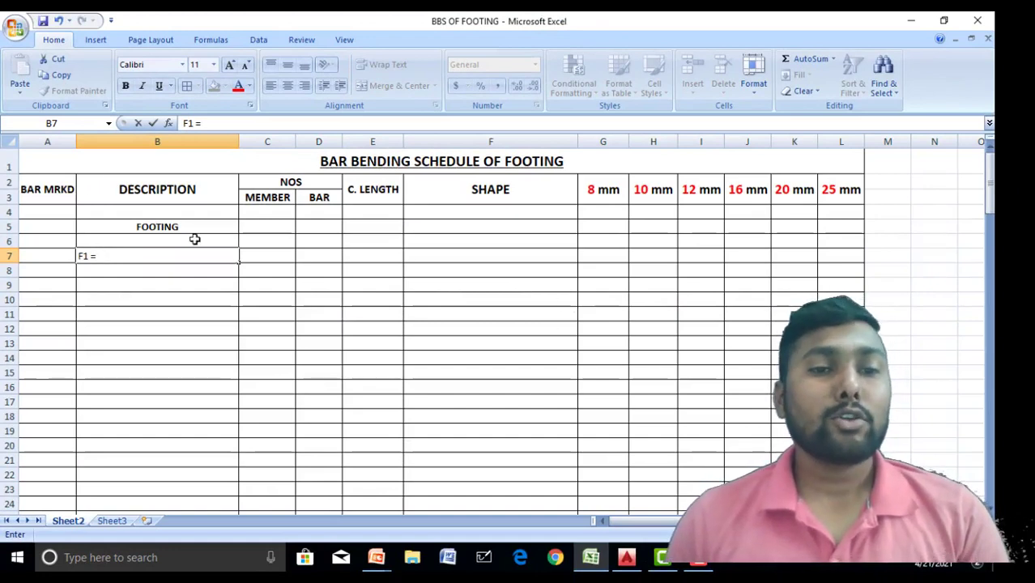
# - Switch to building drawing.dwg in AutoCAD and set up a text search for F1
pyautogui.hotkey('alt', 'Tab')
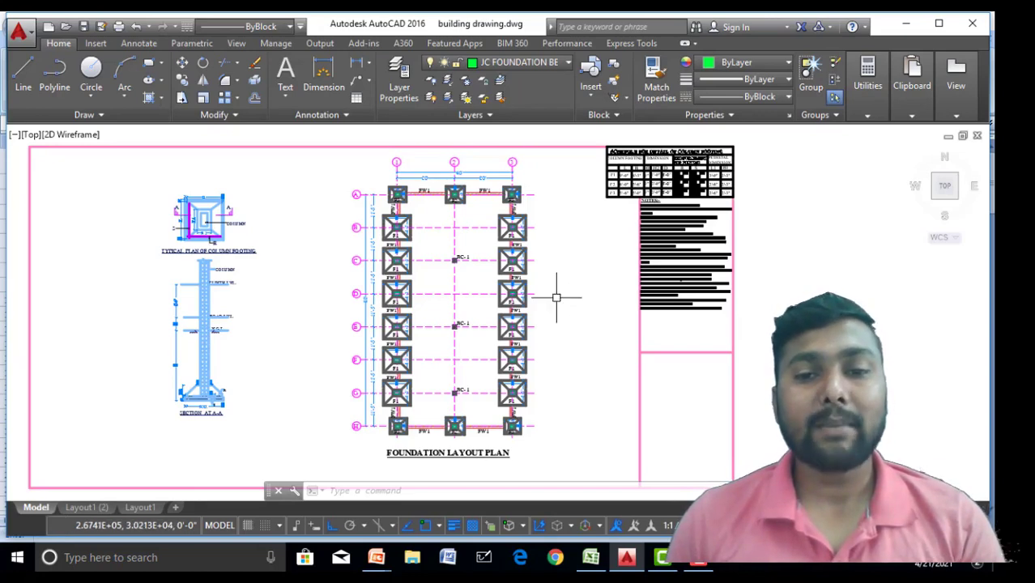
pyautogui.rightClick(564, 293)
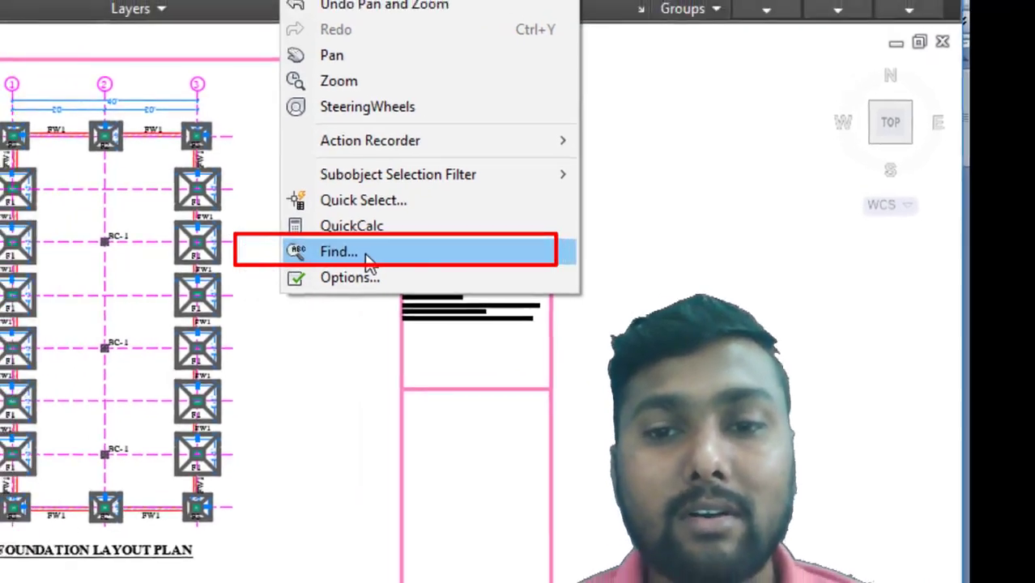
pyautogui.click(328, 258)
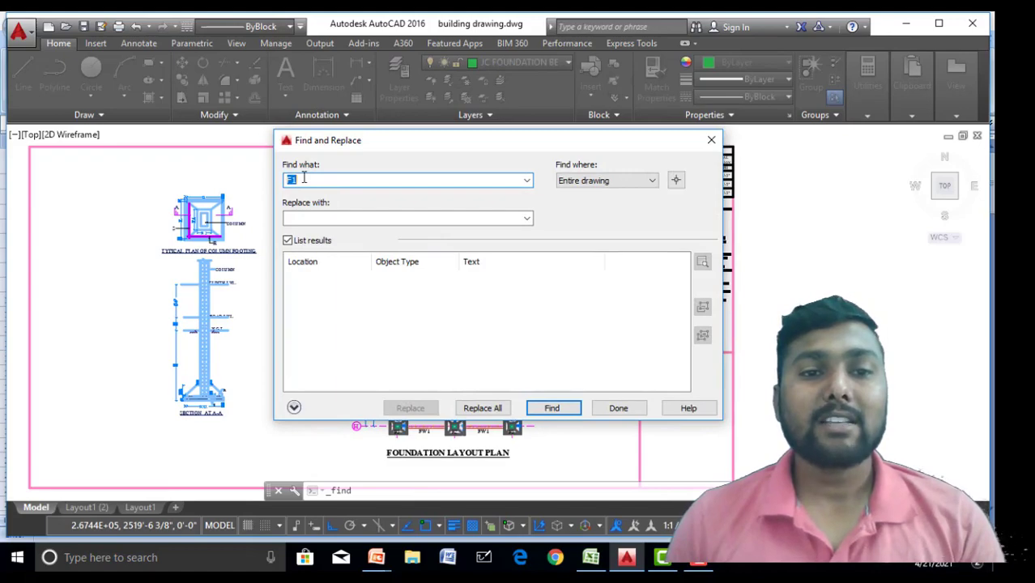
pyautogui.moveTo(308, 183); pyautogui.dragTo(281, 181)
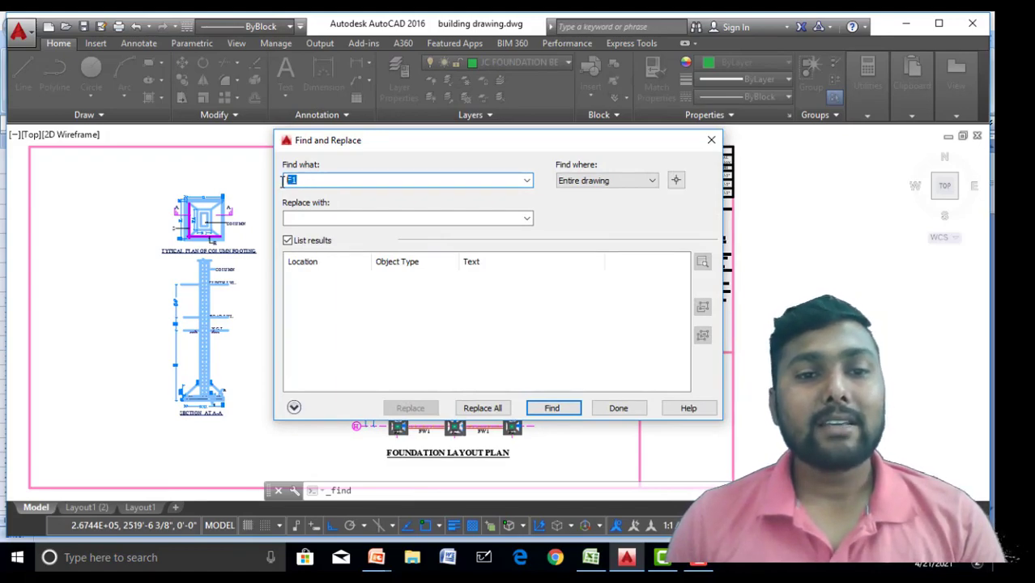
pyautogui.write('F')
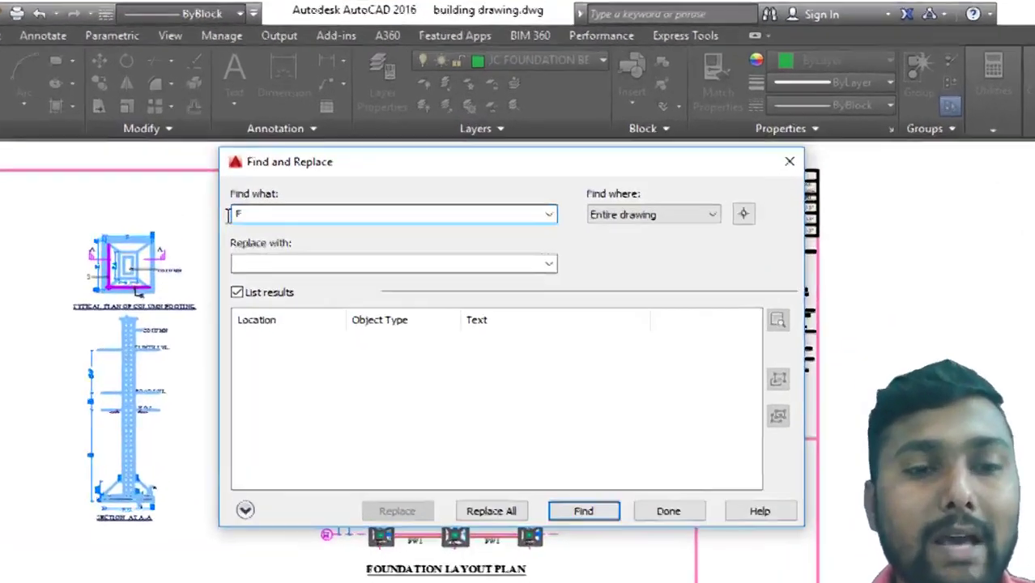
pyautogui.write('1')
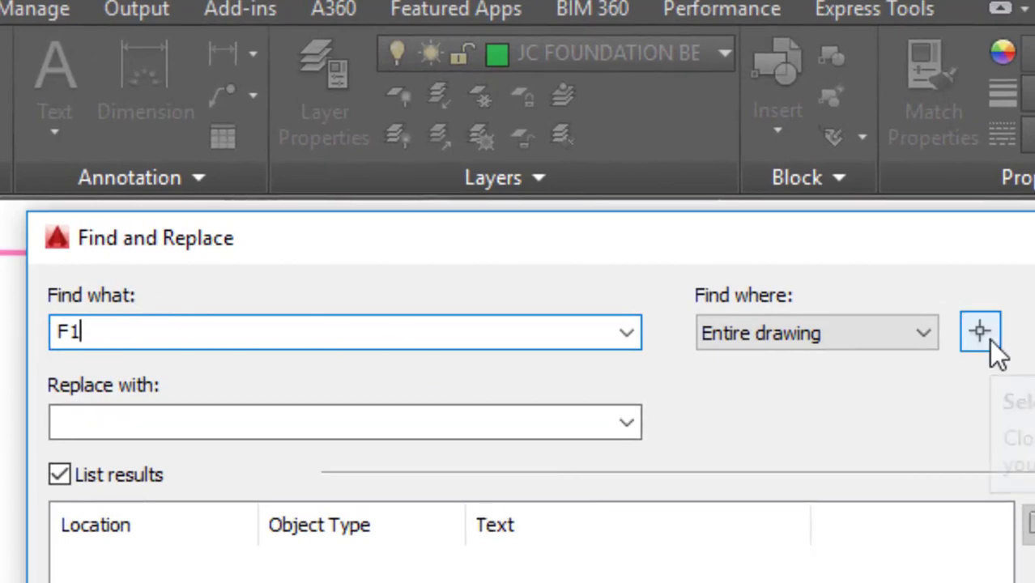
# - Limit the F1 search to the objects of the foundation layout plan
pyautogui.click(968, 334)
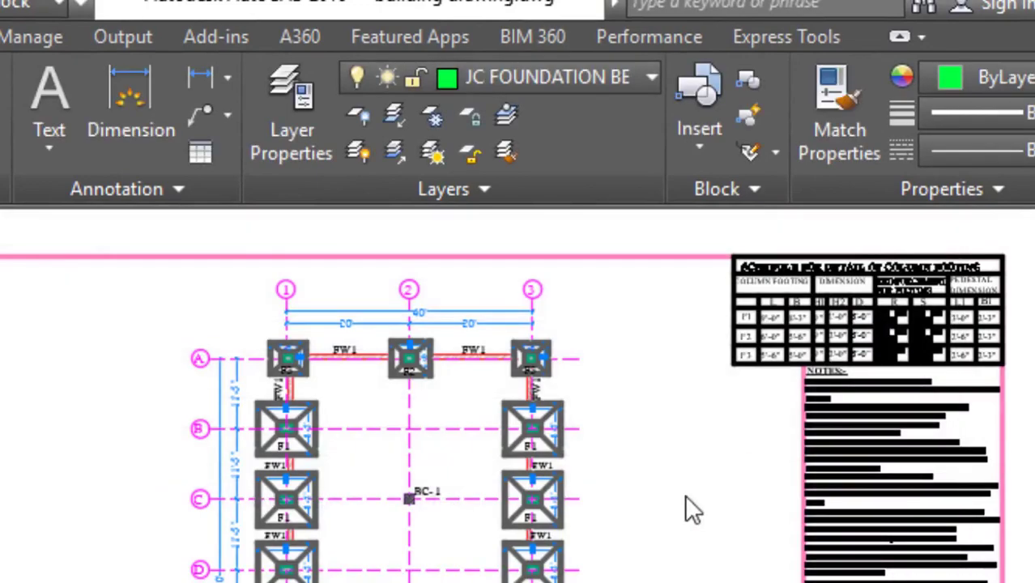
pyautogui.scroll(-3, 615, 559)
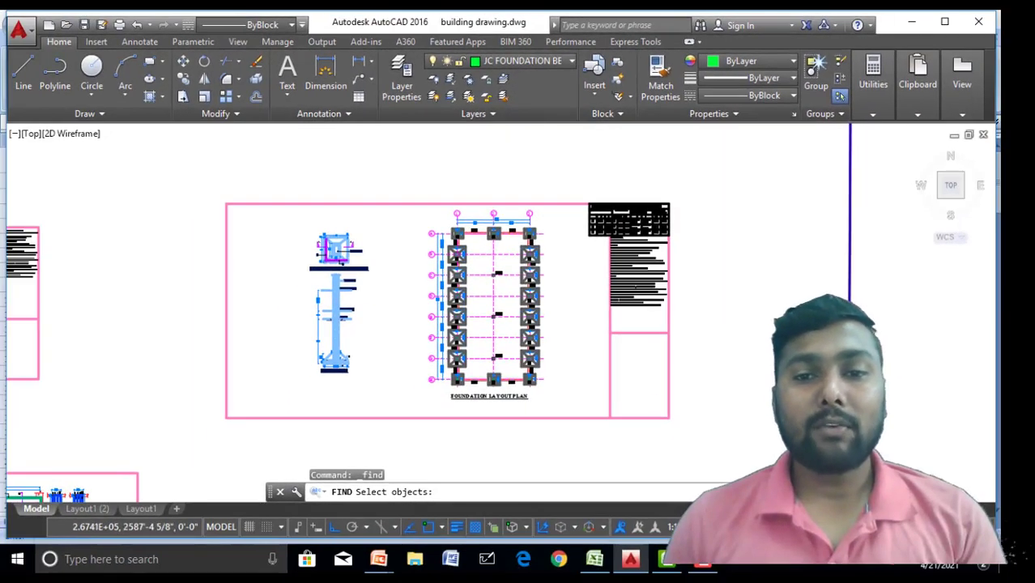
pyautogui.click(557, 171)
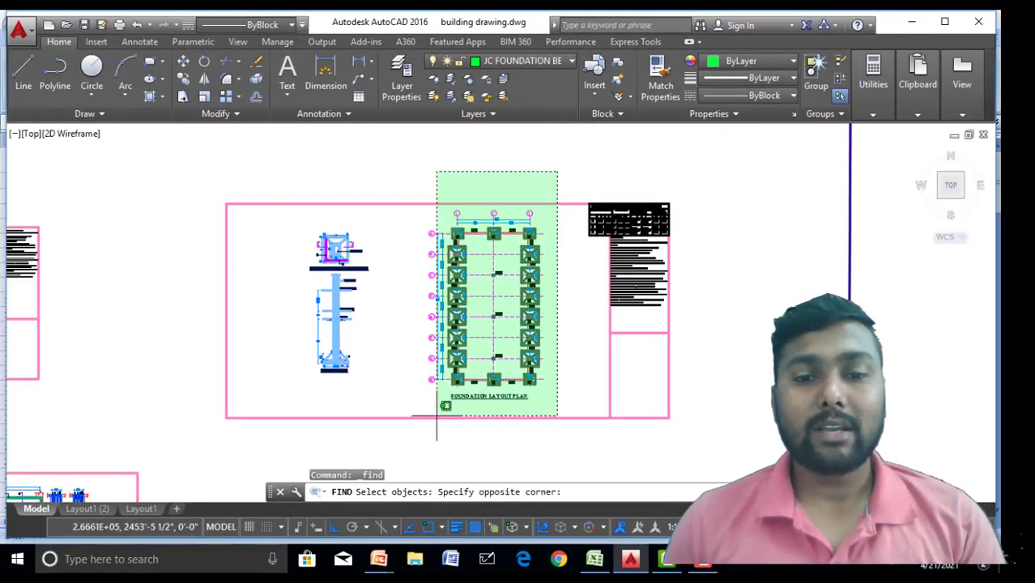
pyautogui.click(381, 399)
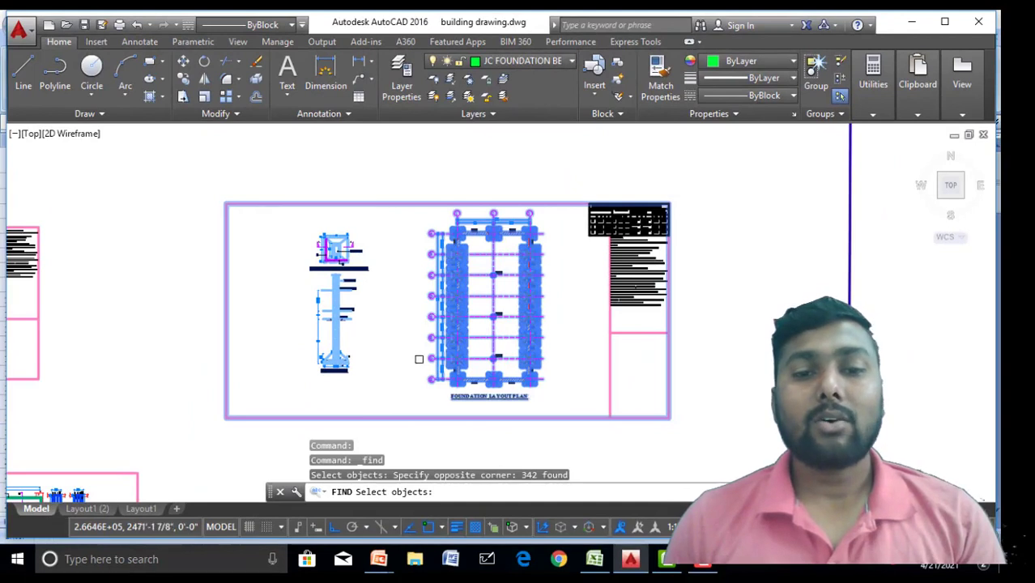
pyautogui.press('Return')
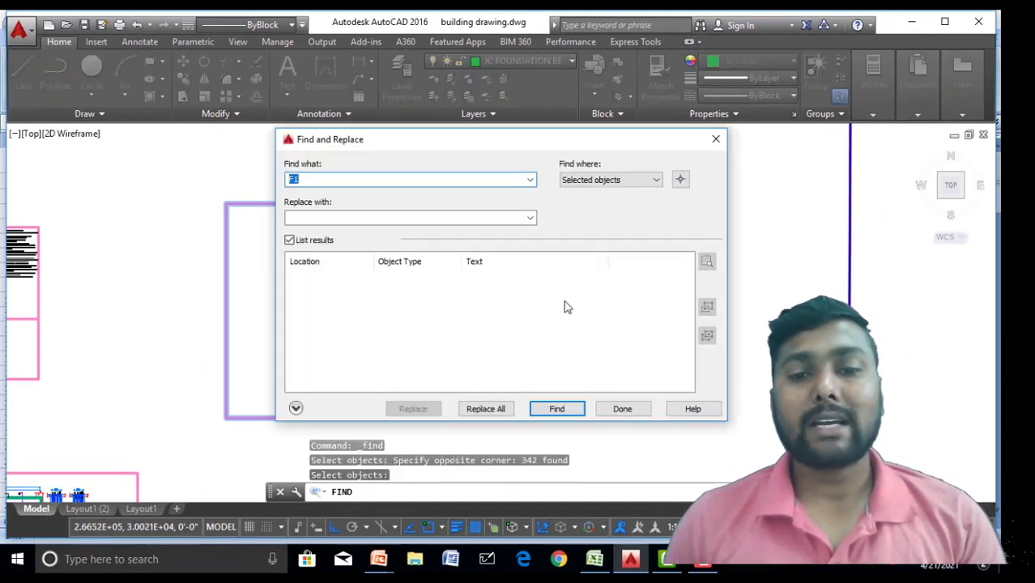
# - Run the F1 search, select all matching labels in the drawing and inspect them on the foundation plan
pyautogui.click(571, 411)
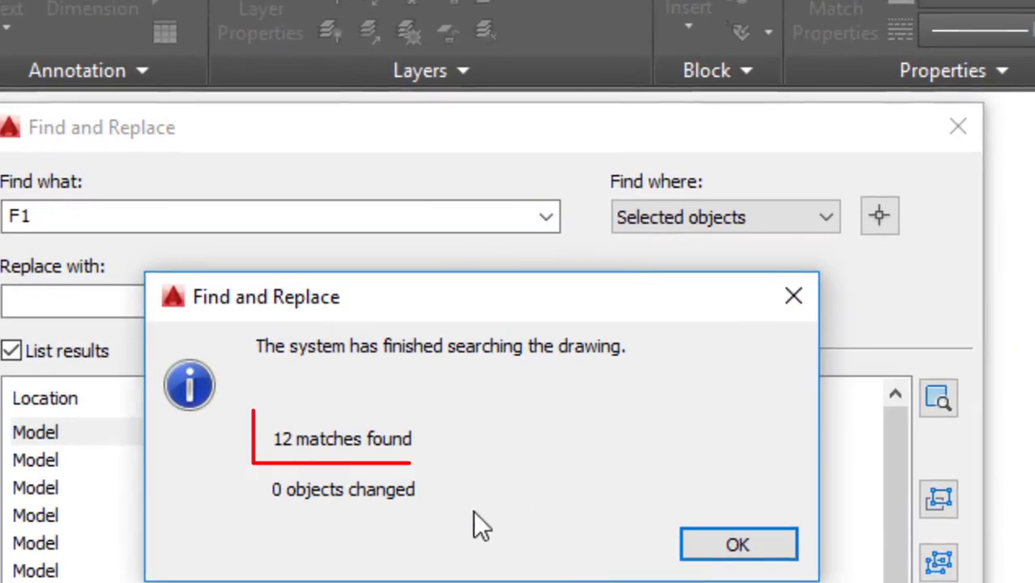
pyautogui.click(739, 548)
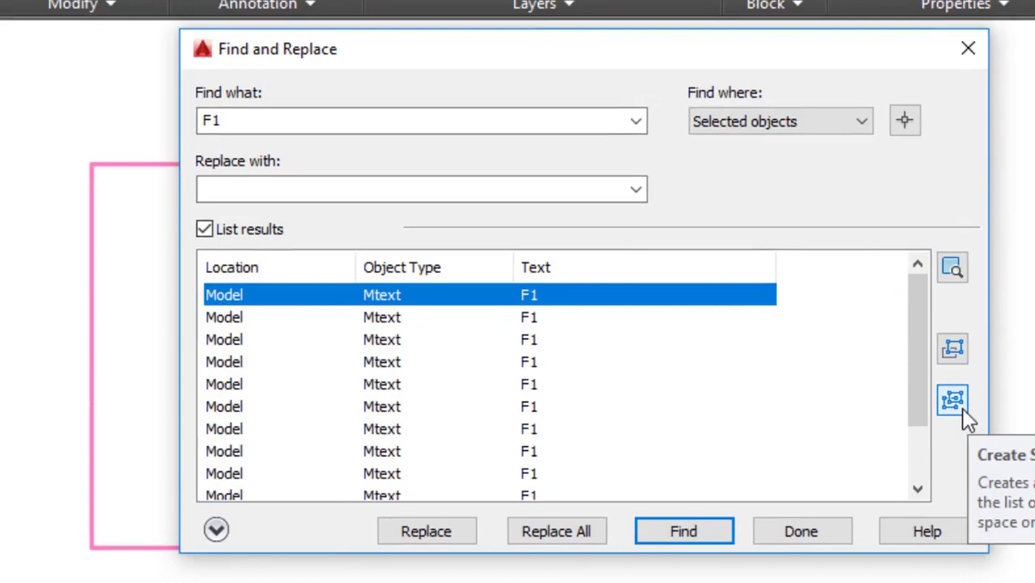
pyautogui.click(962, 409)
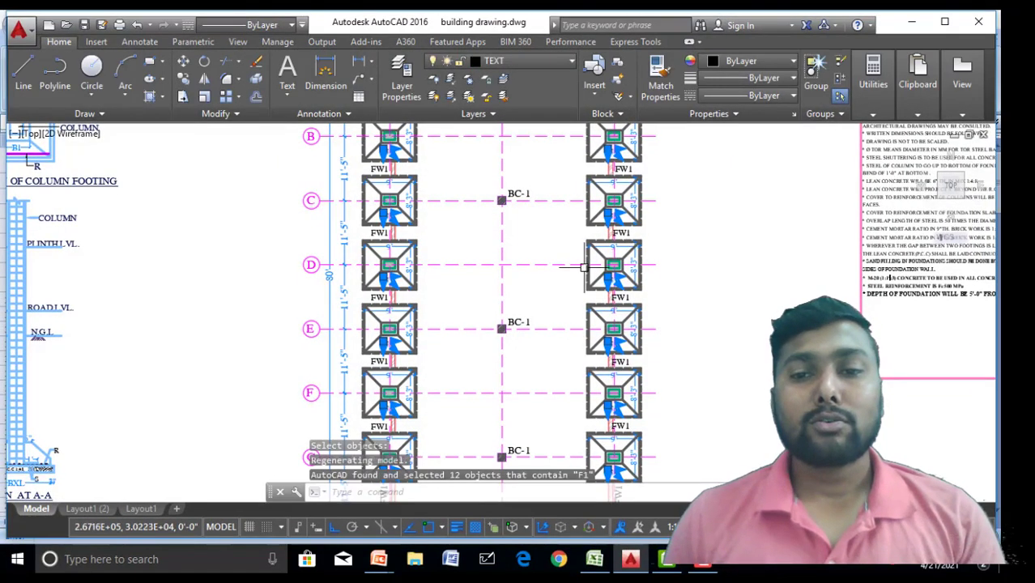
pyautogui.moveTo(675, 238)
pyautogui.mouseDown()
pyautogui.moveTo(677, 271)
pyautogui.moveTo(684, 259)
pyautogui.mouseUp()
pyautogui.scroll(5, 648, 196)
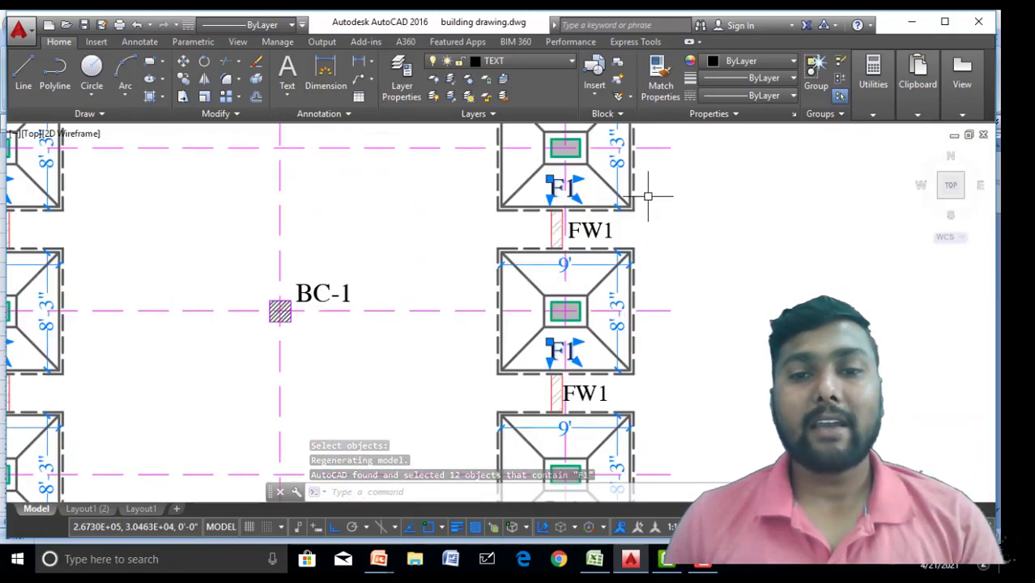
pyautogui.scroll(-2, 650, 196)
pyautogui.moveTo(666, 194); pyautogui.dragTo(672, 329)
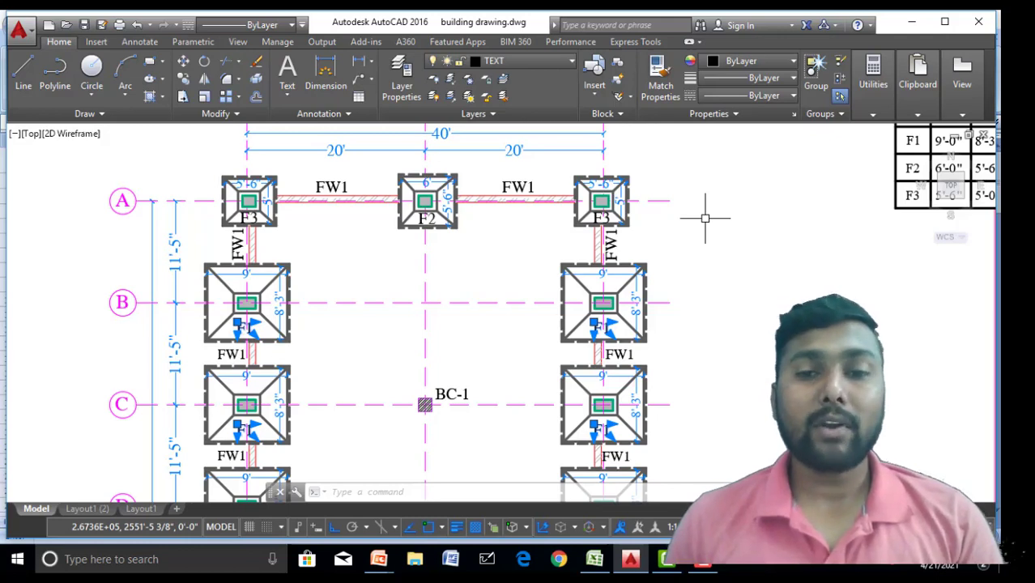
# - Switch back to the Excel schedule and complete cell B7 as "F1 = 12 nos"
pyautogui.hotkey('alt', 'Tab')
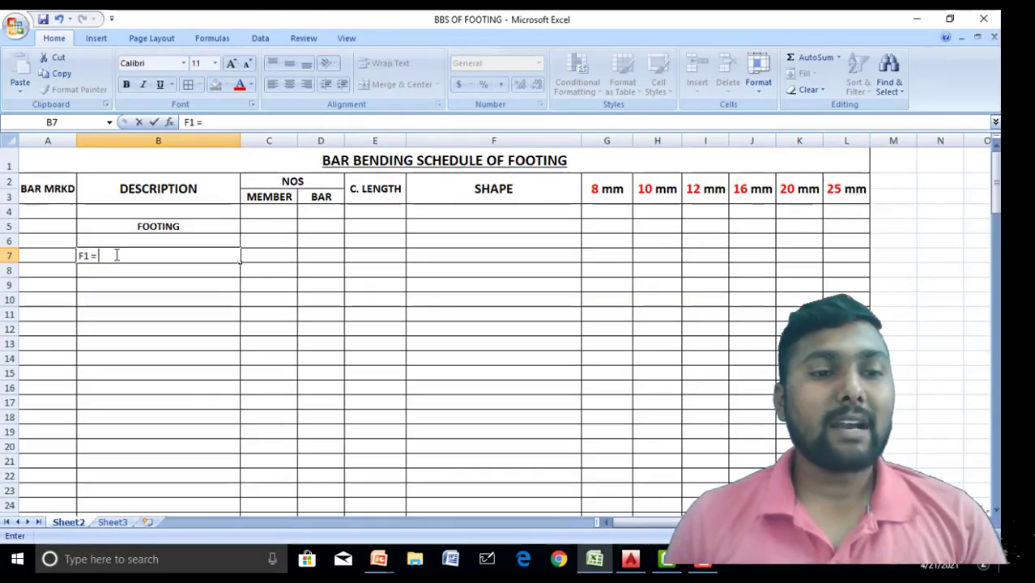
pyautogui.click(117, 255)
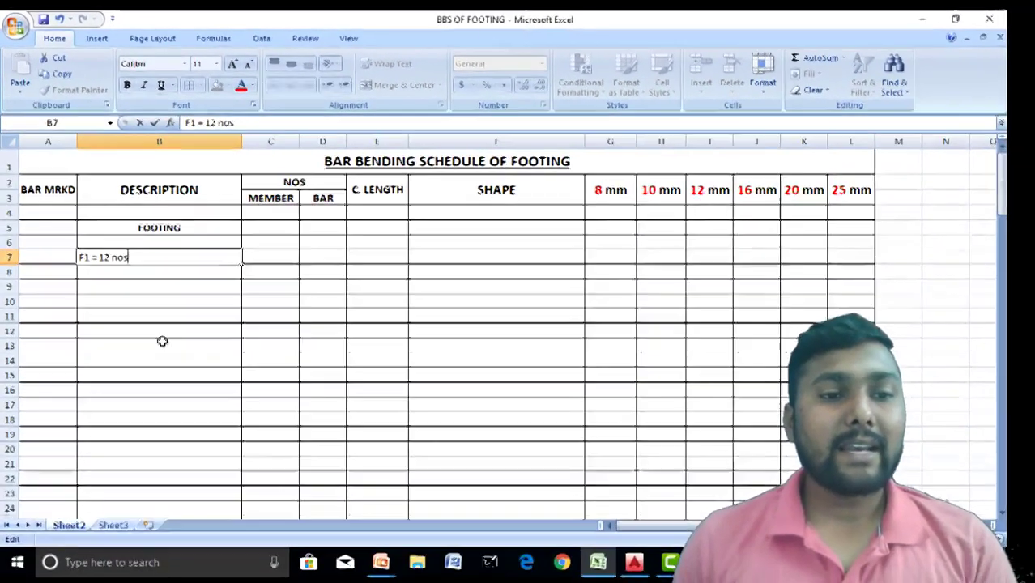
pyautogui.click(173, 357)
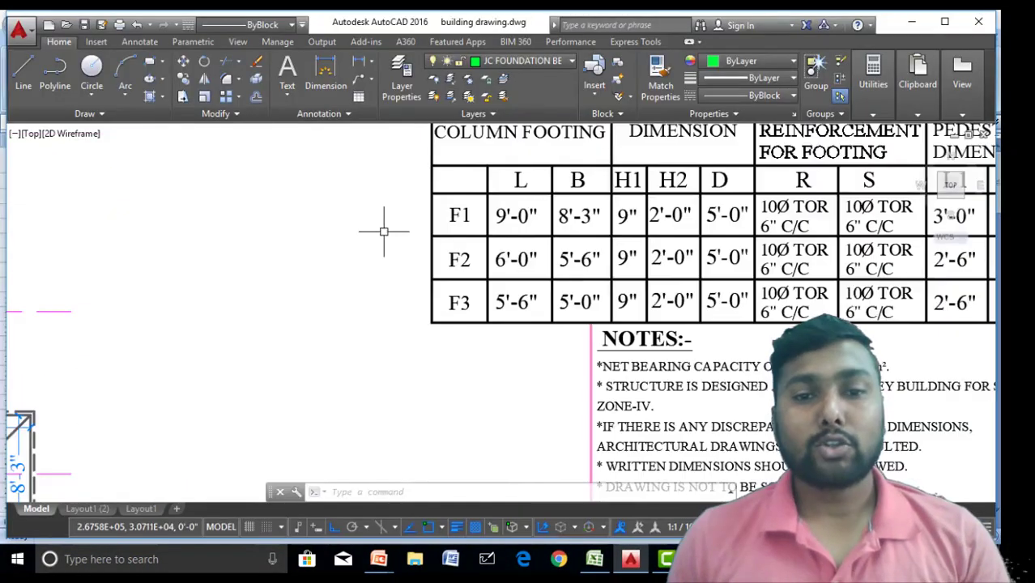
# - Look up footing F1's length and width in the AutoCAD footing schedule and enter ( 9'-0" x 8'-3" ) in Excel cell B8
pyautogui.moveTo(384, 229)
pyautogui.mouseDown()
pyautogui.moveTo(354, 245)
pyautogui.moveTo(315, 244)
pyautogui.mouseUp()
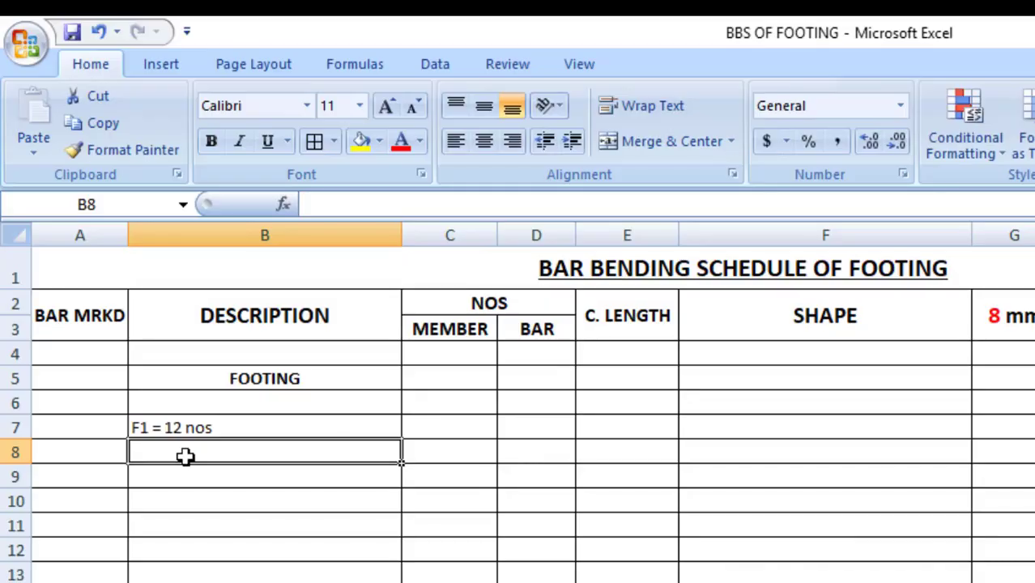
pyautogui.write('( 9\'-0" x 8\'-3"')
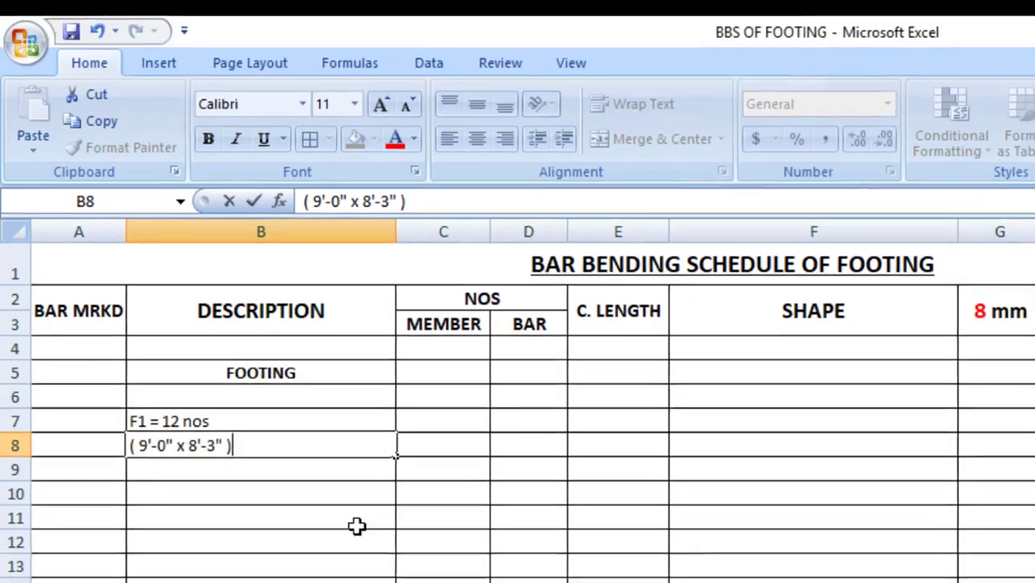
pyautogui.click(310, 574)
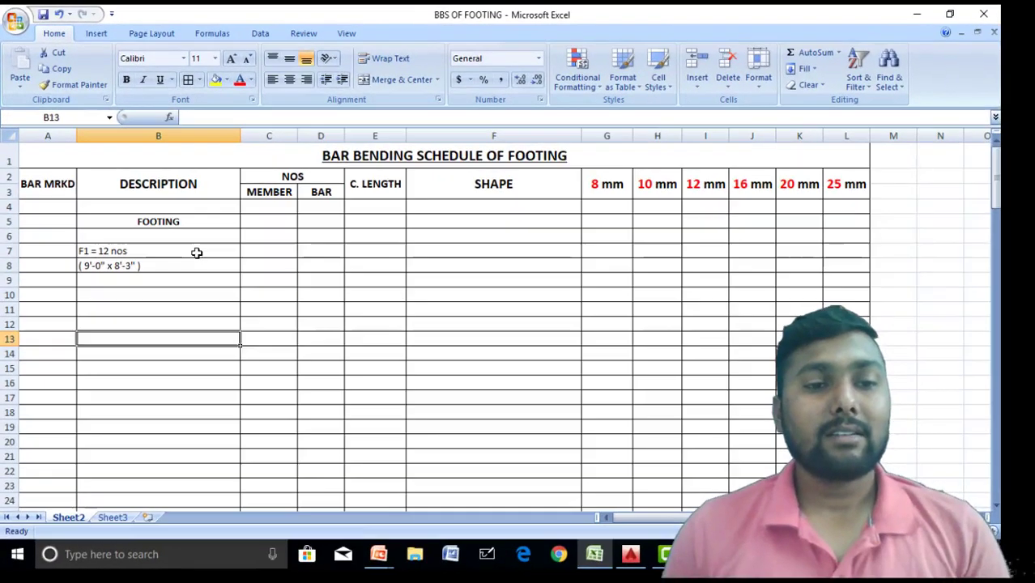
# - Centre the F1 quantity and size entries in cells B7 and B8 horizontally
pyautogui.moveTo(327, 427); pyautogui.dragTo(329, 452)
pyautogui.click(290, 79)
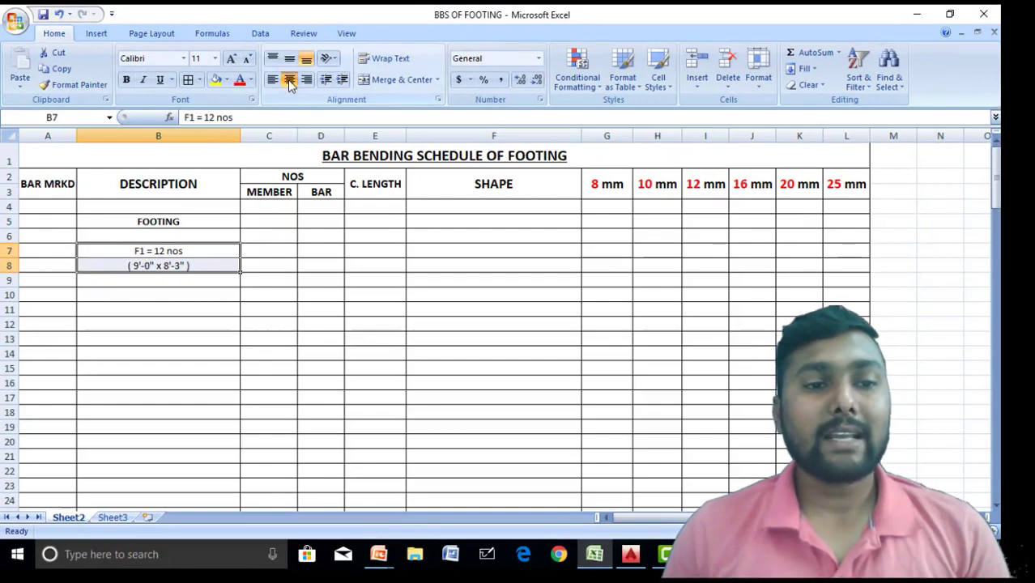
# - Check footing F1's reinforcement bar marks in the AutoCAD footing schedule, and enter R in Excel cell A10 and S in A11
pyautogui.click(177, 339)
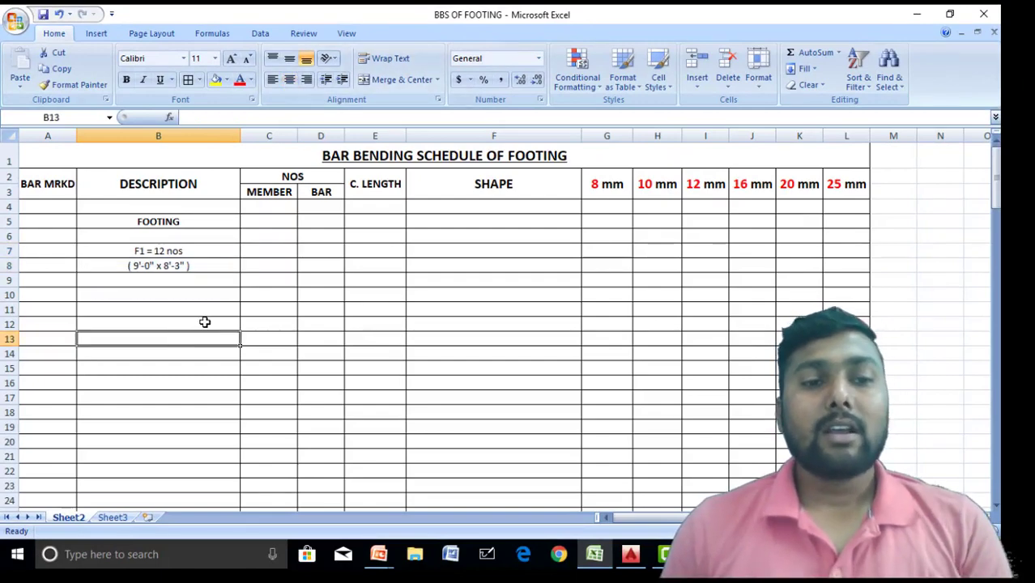
pyautogui.click(631, 555)
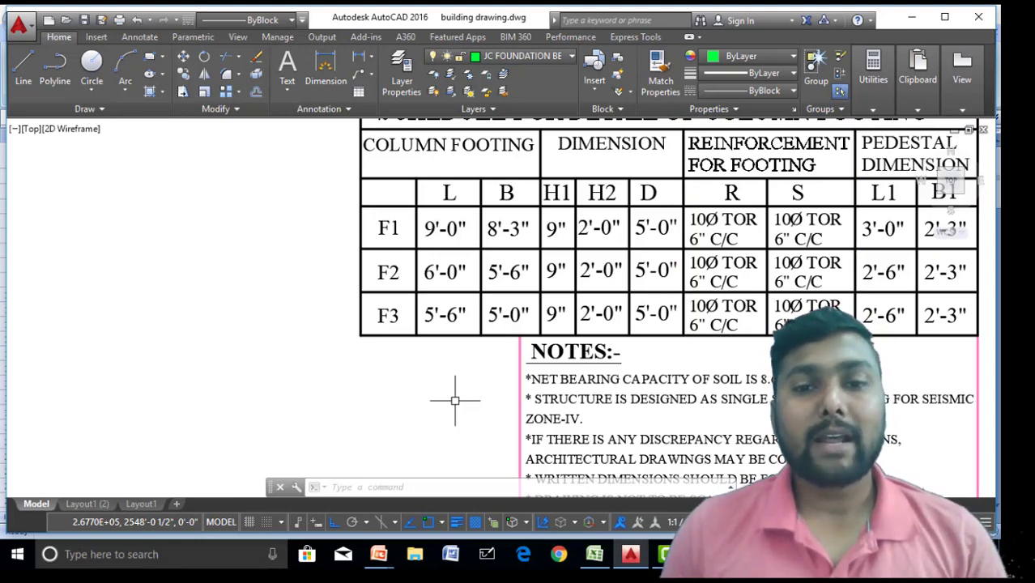
pyautogui.click(598, 559)
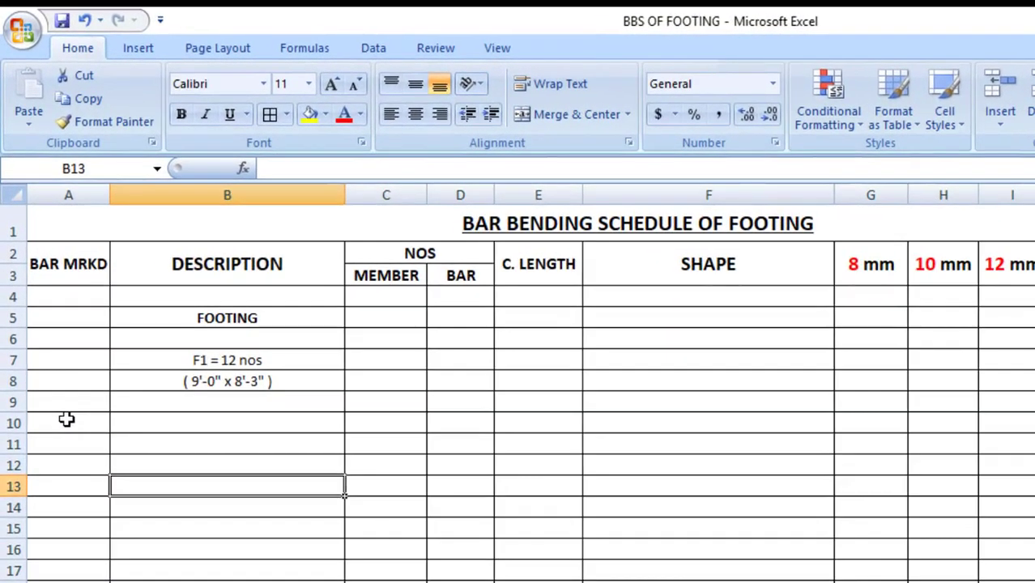
pyautogui.click(46, 293)
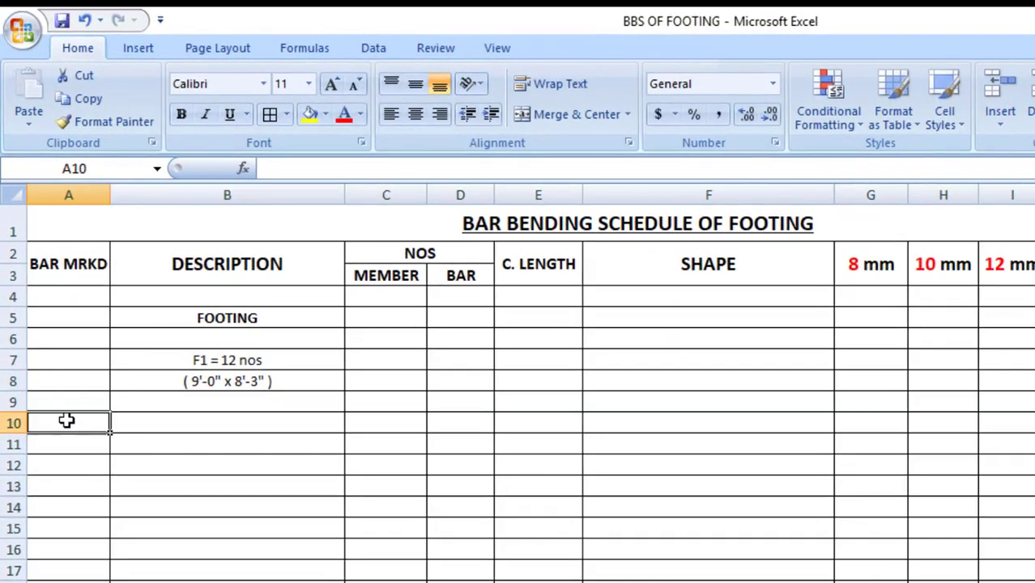
pyautogui.write('R')
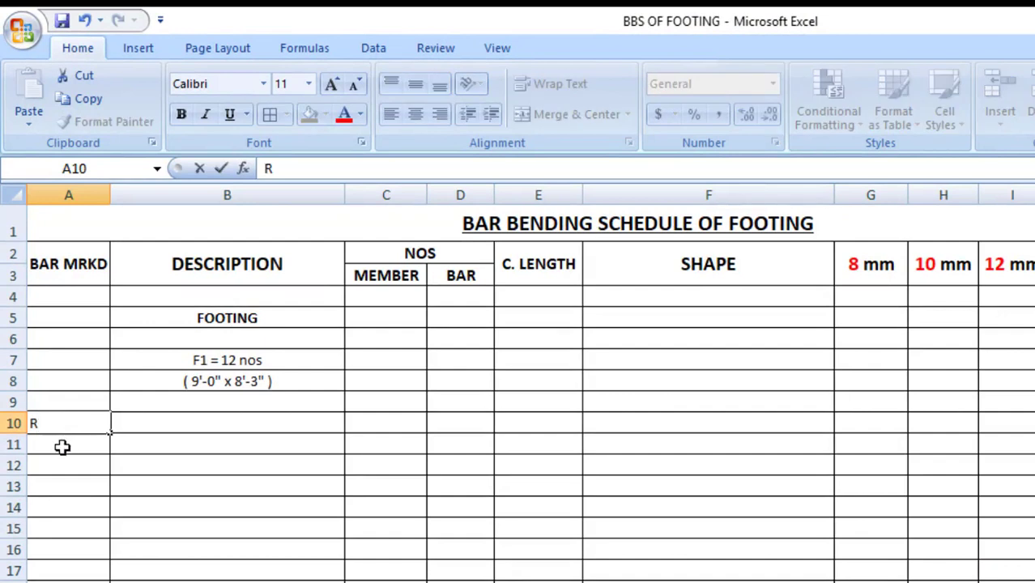
pyautogui.press('Return')
pyautogui.write('S')
pyautogui.click(73, 506)
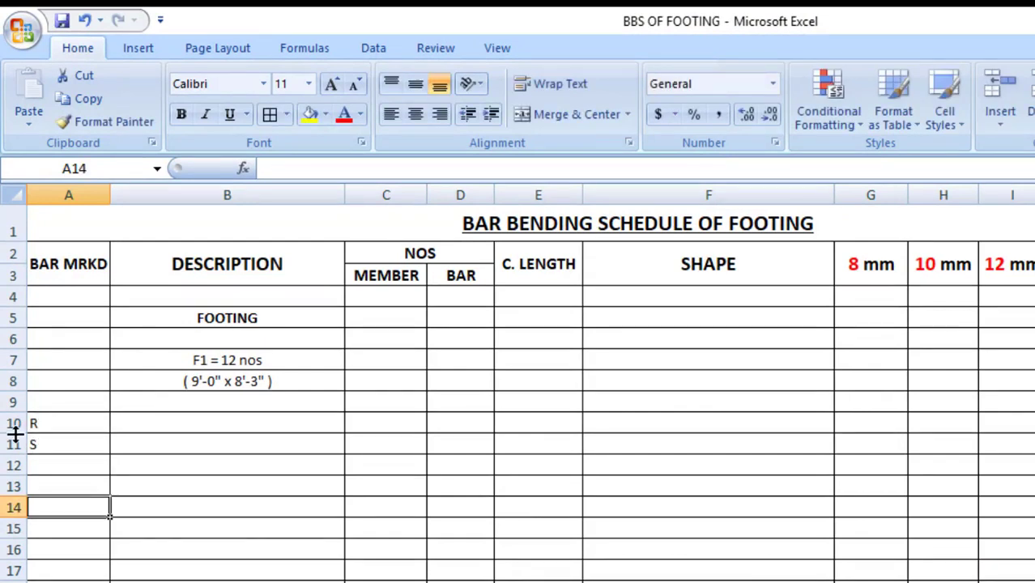
# - Increase the heights of rows 10 and 11 to several times the normal row height, keeping the two roughly equal
pyautogui.moveTo(14, 435); pyautogui.dragTo(6, 549)
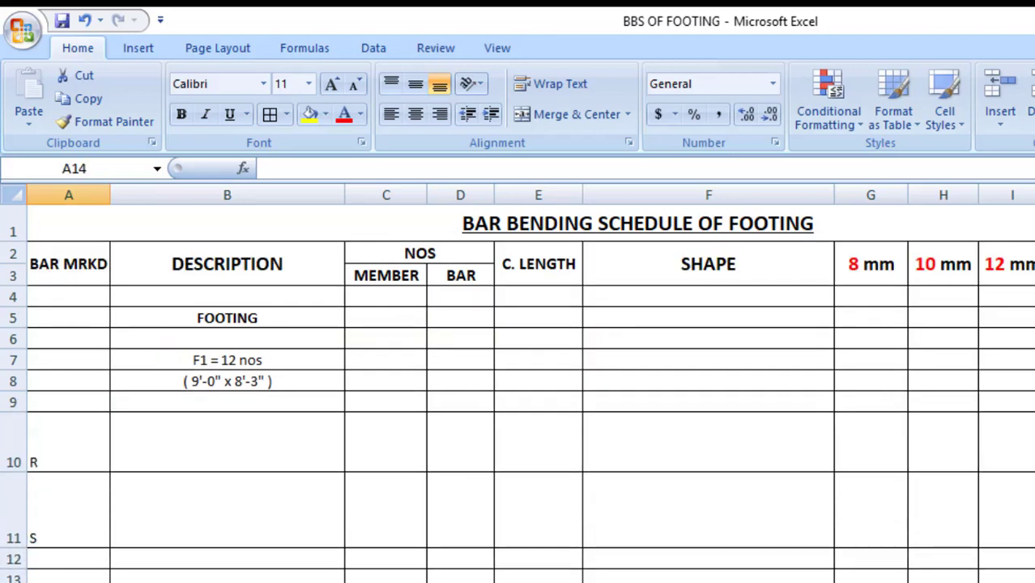
pyautogui.moveTo(9, 472); pyautogui.dragTo(9, 483)
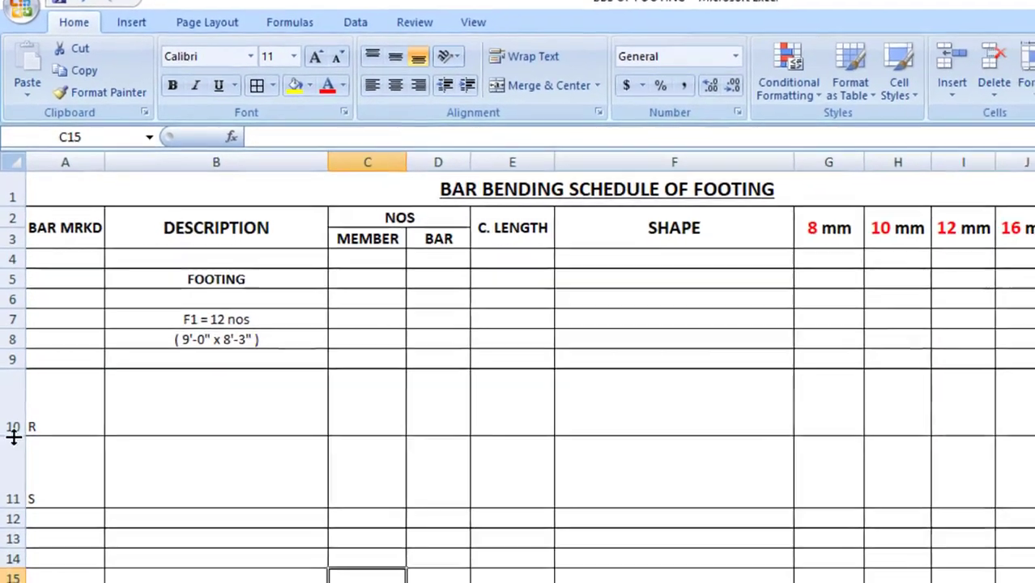
pyautogui.moveTo(14, 438); pyautogui.dragTo(9, 446)
pyautogui.click(228, 559)
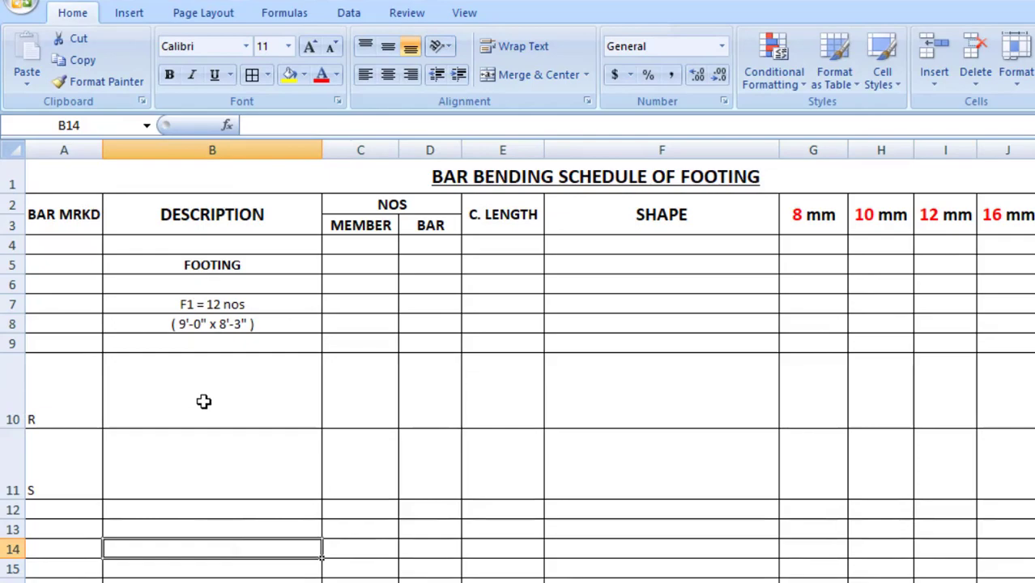
# - Look up footing F1's R reinforcement in the AutoCAD schedule and enter 10 mm @ 6" c/c in Excel cell B10
pyautogui.click(203, 401)
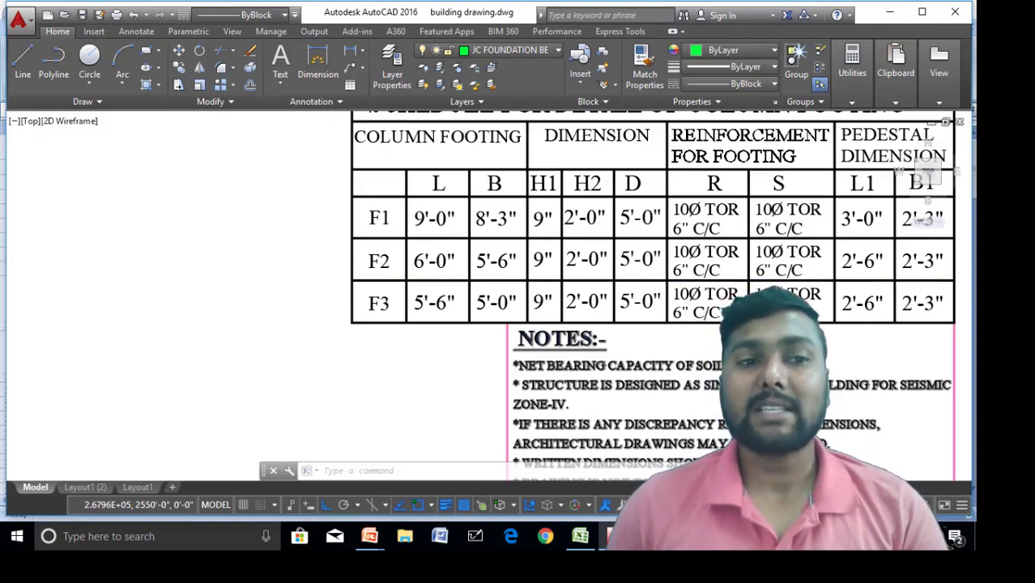
pyautogui.click(580, 538)
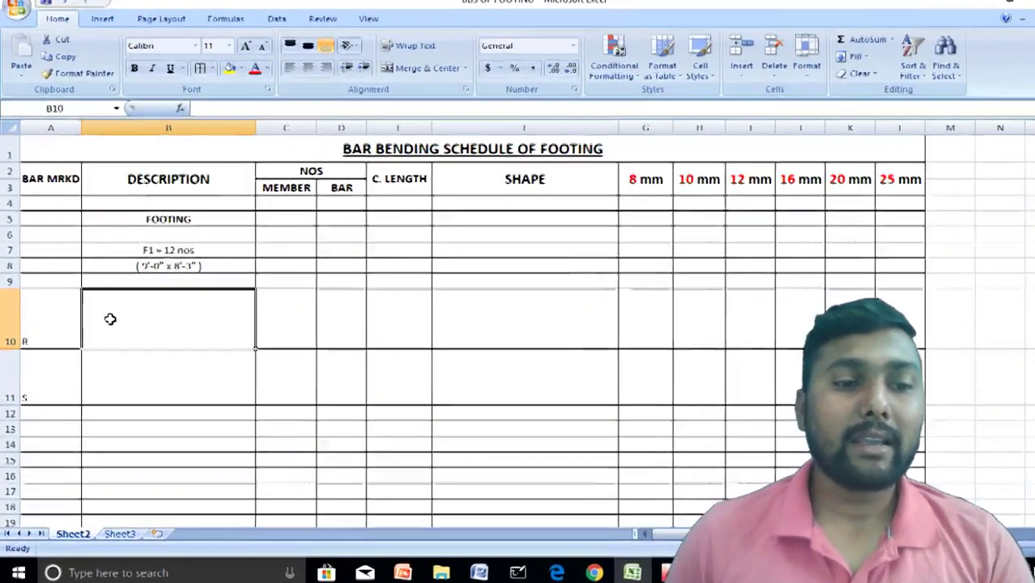
pyautogui.write('10 mm ')
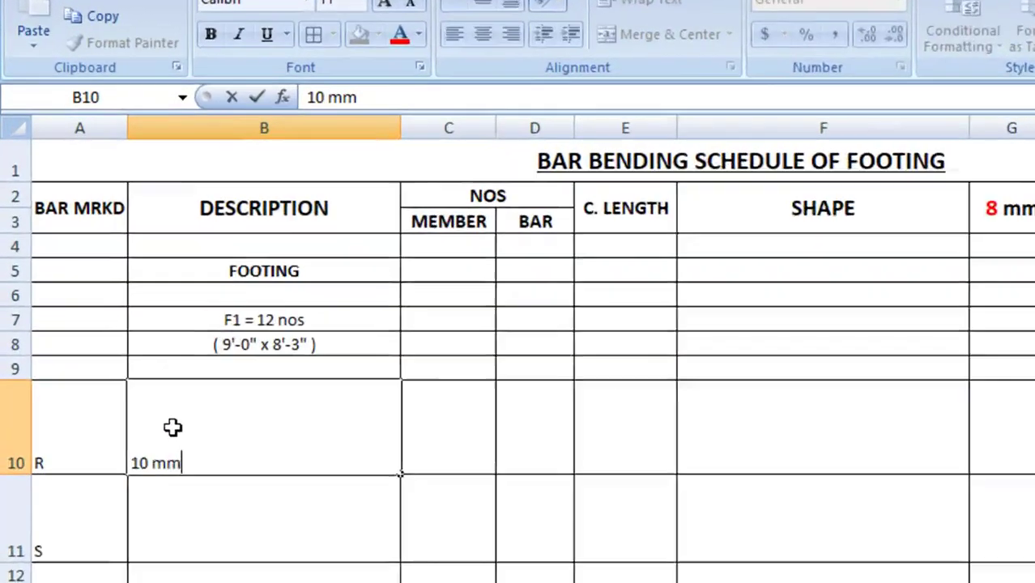
pyautogui.write('@ ')
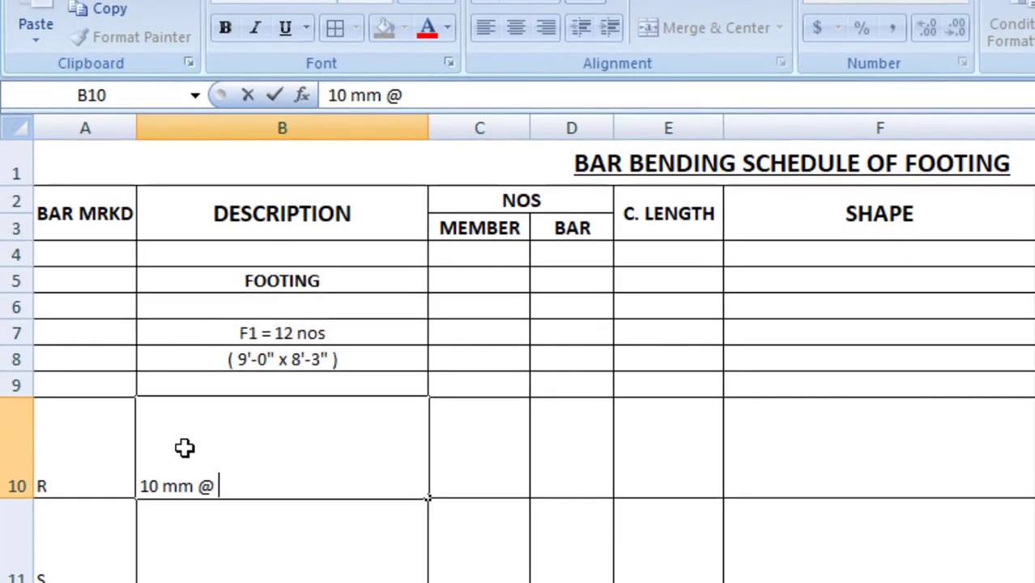
pyautogui.write('6" c/c')
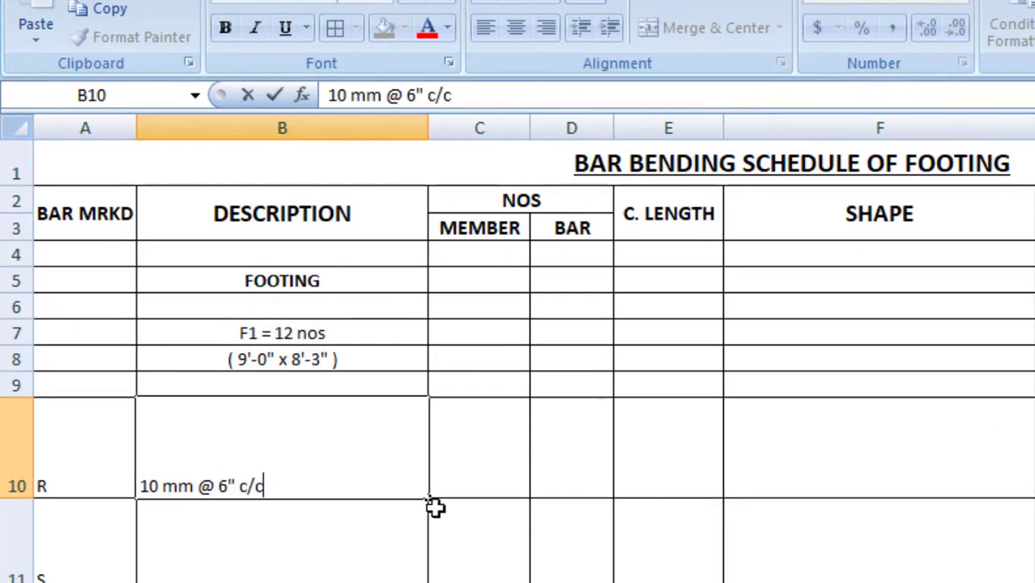
pyautogui.press('Return')
# - Copy the bar description from cell B10 into B11 for the S bars
pyautogui.click(343, 447)
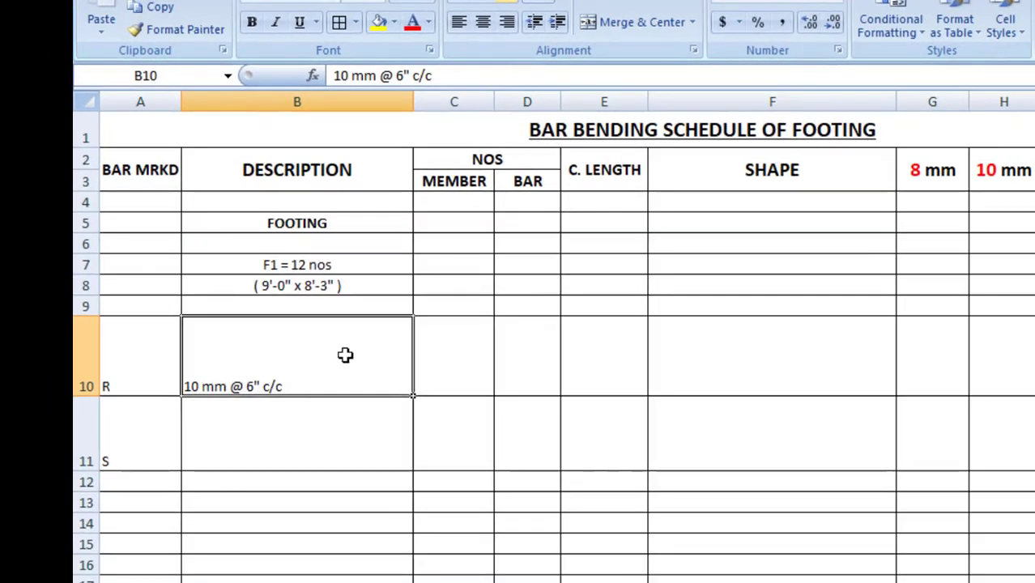
pyautogui.click(345, 355)
pyautogui.hotkey('ctrl', 'c')
pyautogui.click(301, 451)
pyautogui.click(296, 433)
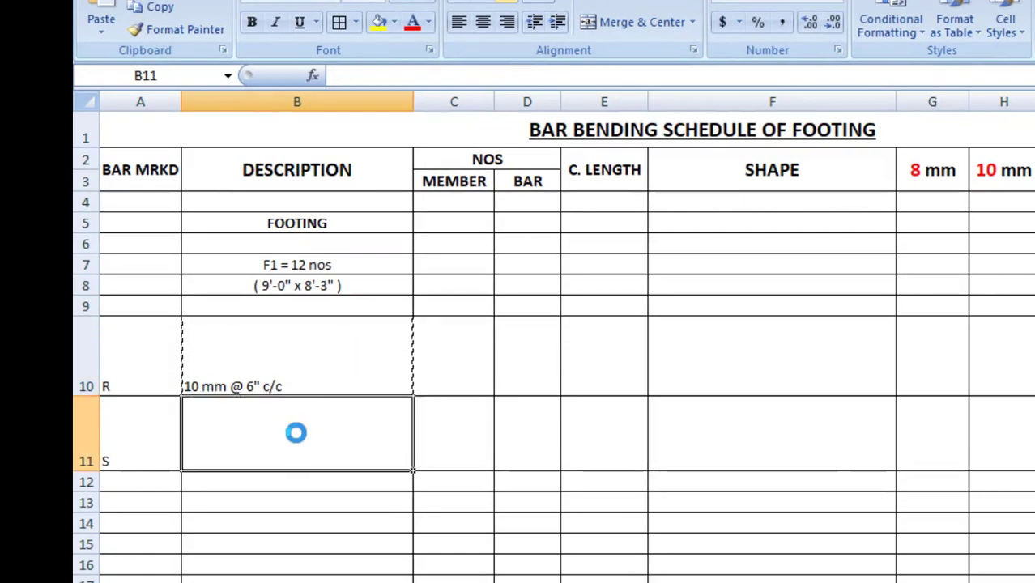
pyautogui.hotkey('ctrl', 'v')
pyautogui.press('Escape')
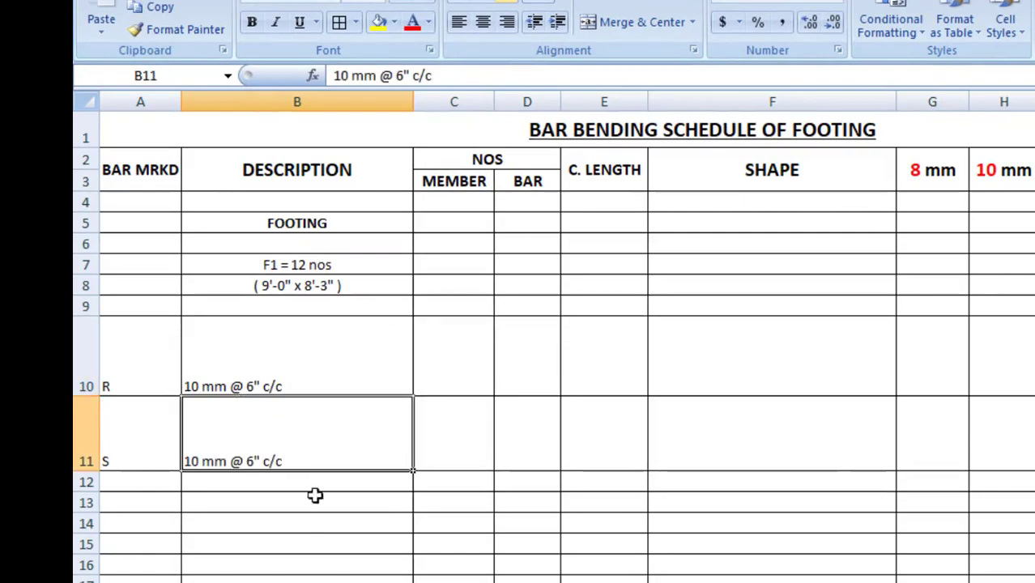
pyautogui.click(311, 551)
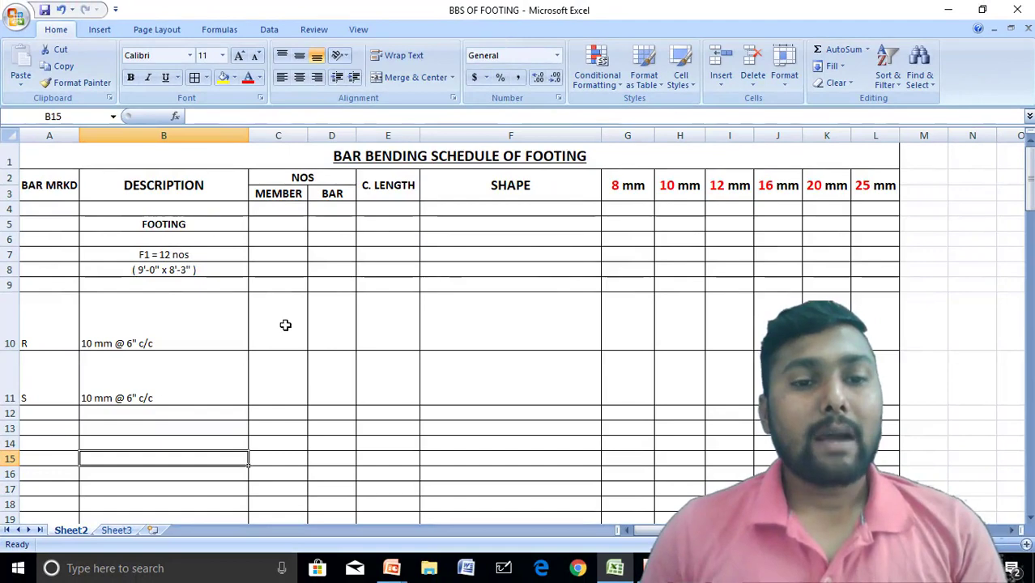
# - Enter 12 as the member count for both bar marks in cells C10 and C11
pyautogui.click(285, 325)
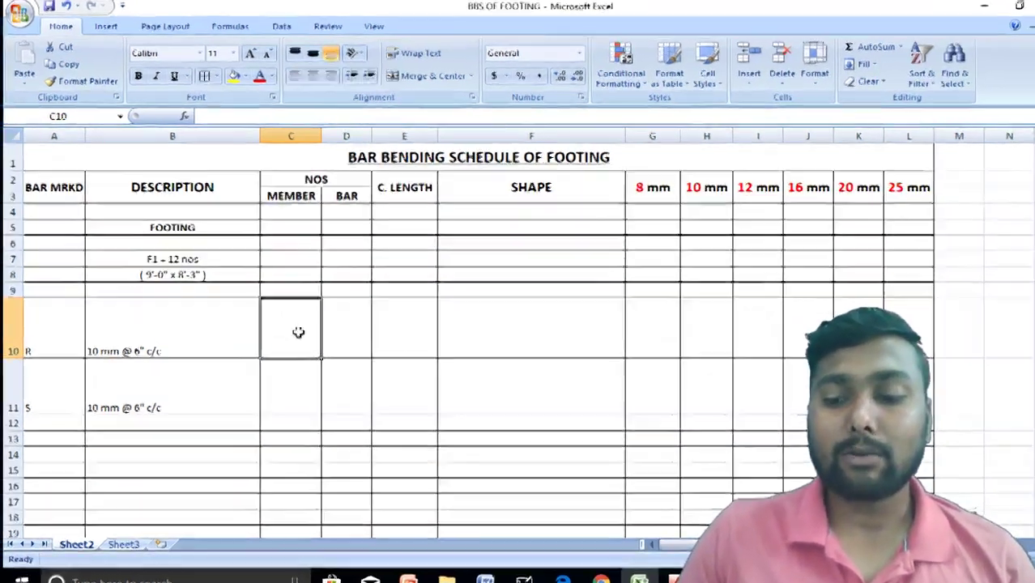
pyautogui.write('12')
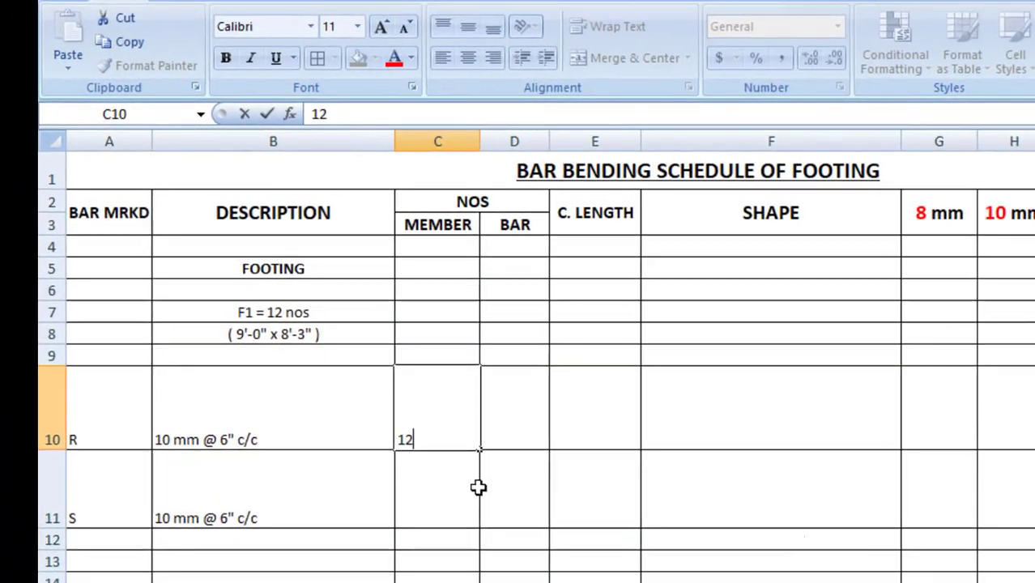
pyautogui.click(455, 502)
pyautogui.write('12')
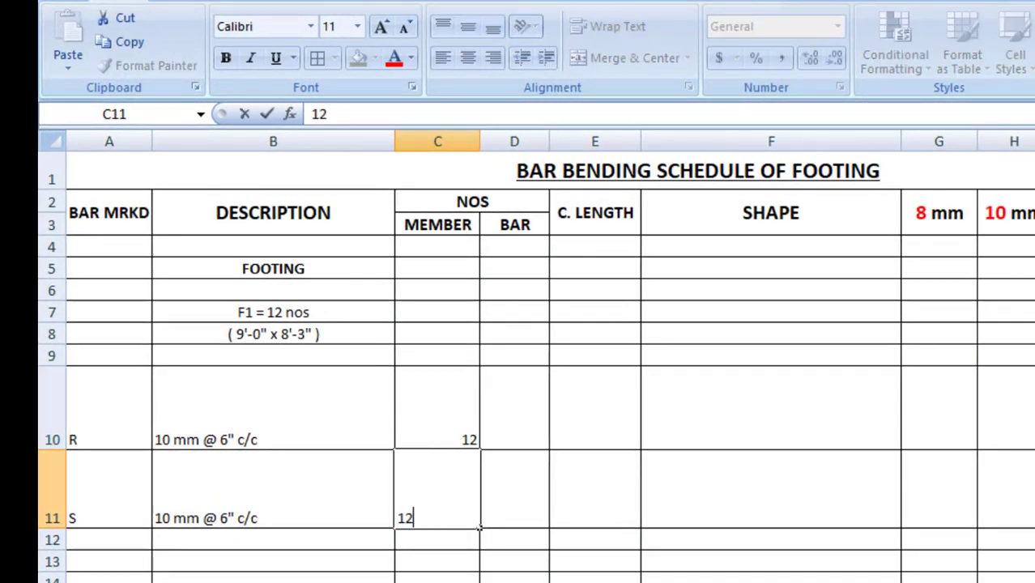
pyautogui.press('Return')
# - Centre the contents of cells A10 to K11 both horizontally and vertically
pyautogui.click(113, 398)
pyautogui.moveTo(114, 398); pyautogui.dragTo(1029, 490)
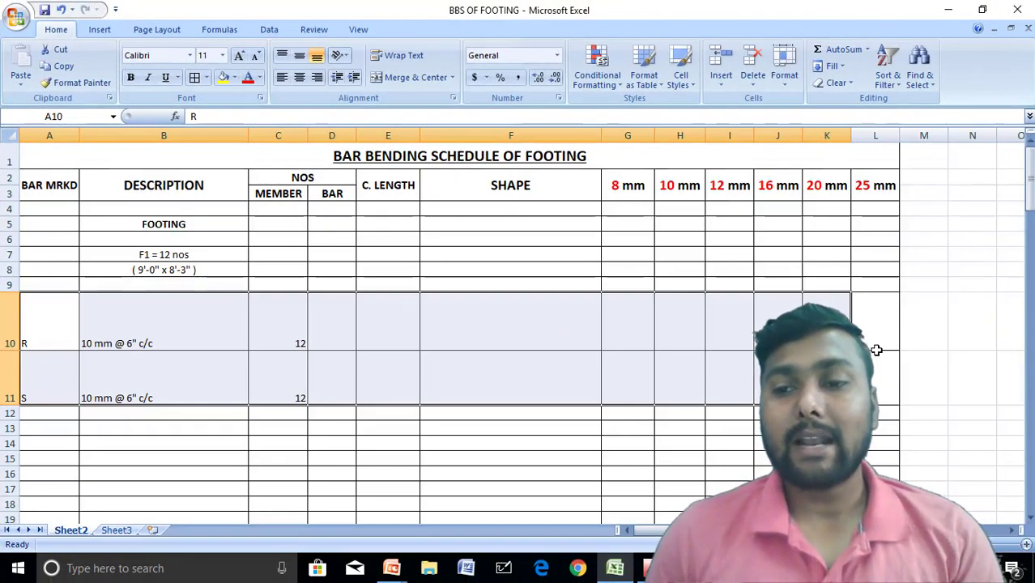
pyautogui.click(299, 77)
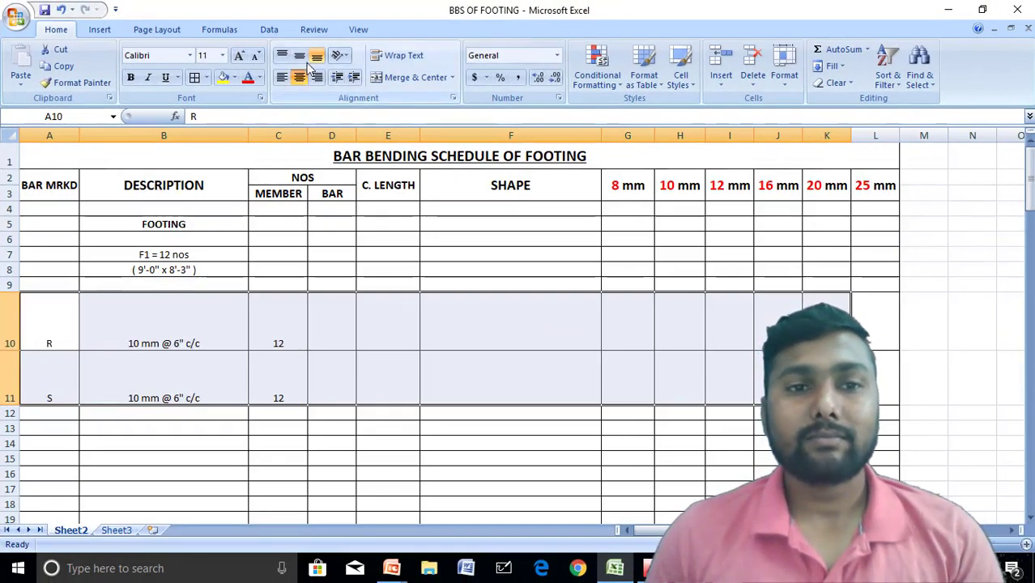
pyautogui.click(301, 55)
pyautogui.moveTo(338, 414); pyautogui.dragTo(347, 442)
pyautogui.click(285, 473)
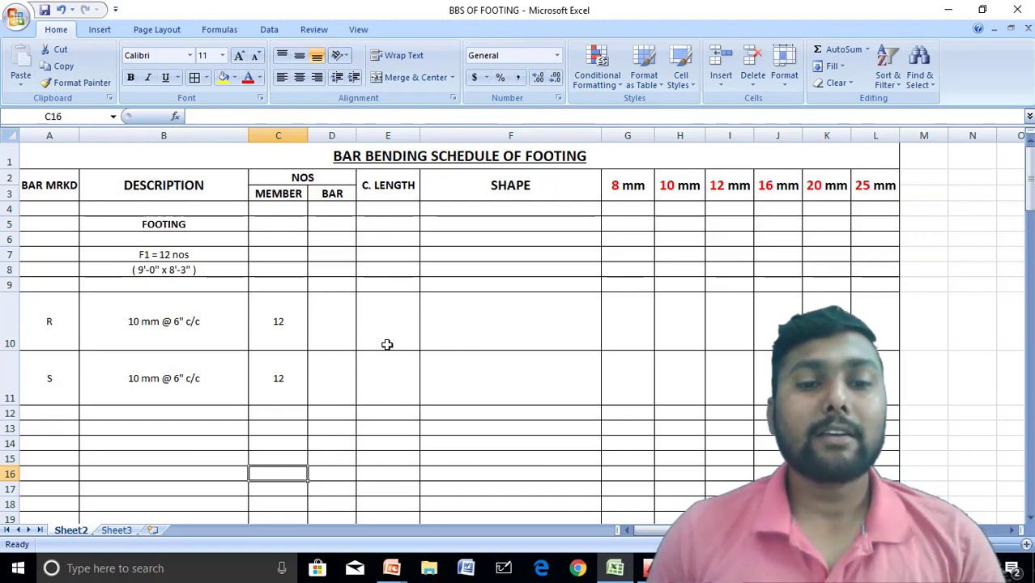
# - Check bar R's shape in the AutoCAD footing section, and draw a horizontal line about 1.71" long low in Excel cell F10
pyautogui.click(652, 569)
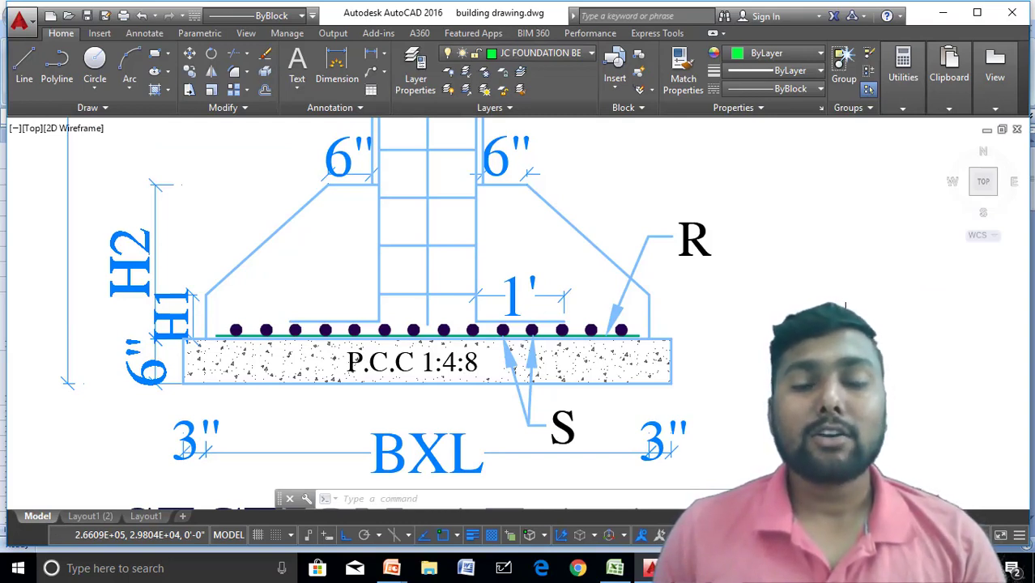
pyautogui.click(615, 570)
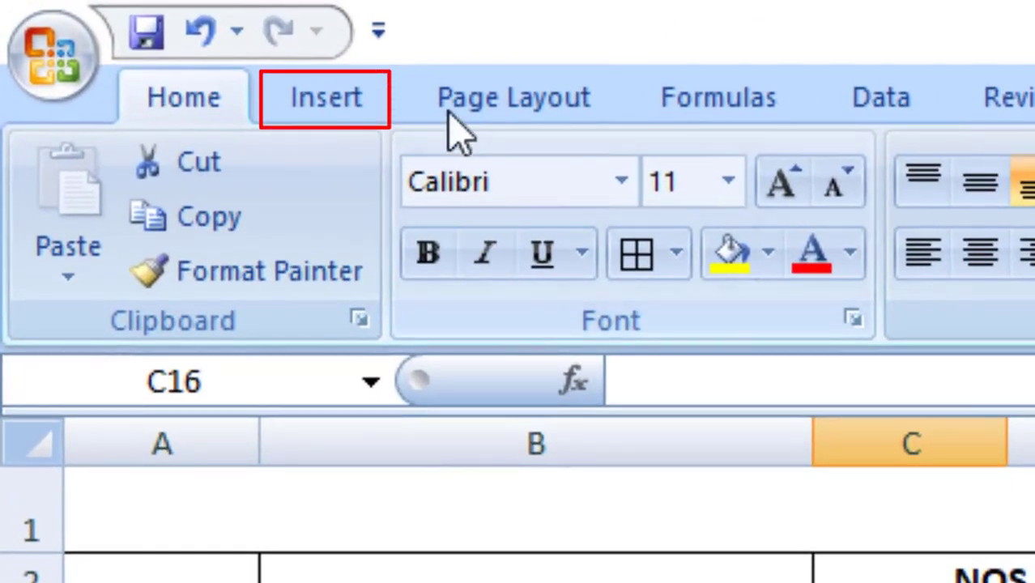
pyautogui.click(354, 113)
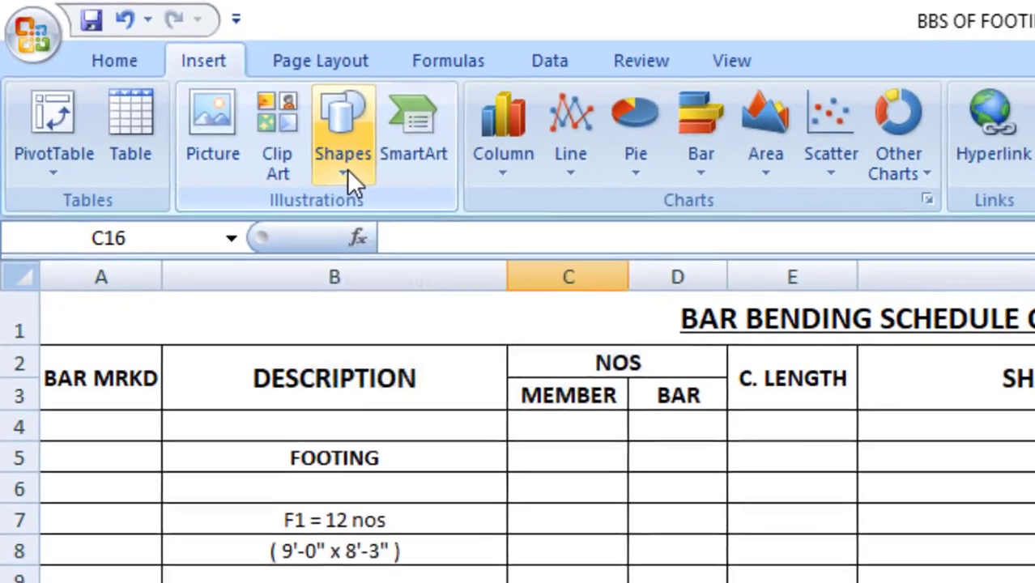
pyautogui.click(556, 278)
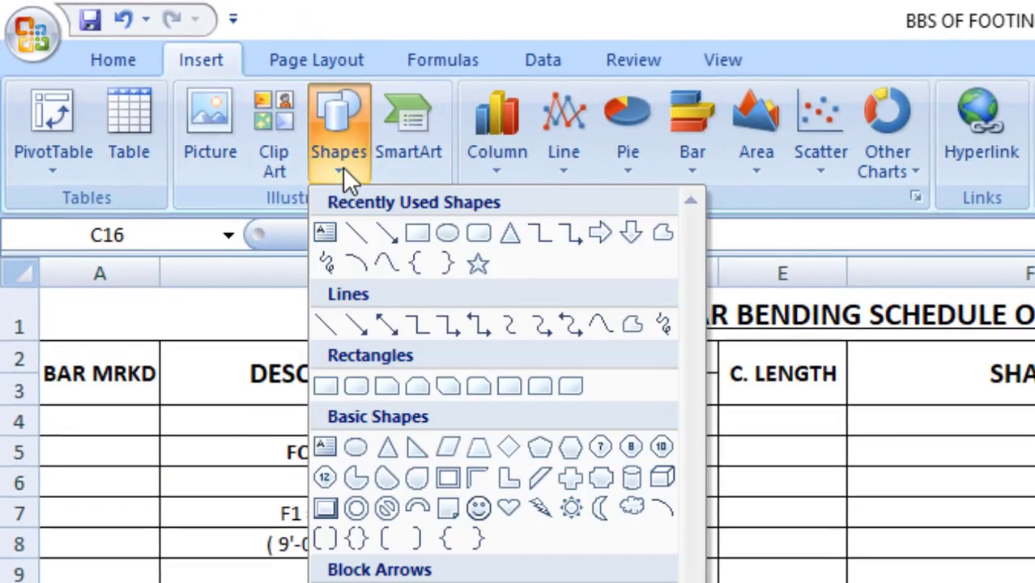
pyautogui.click(357, 233)
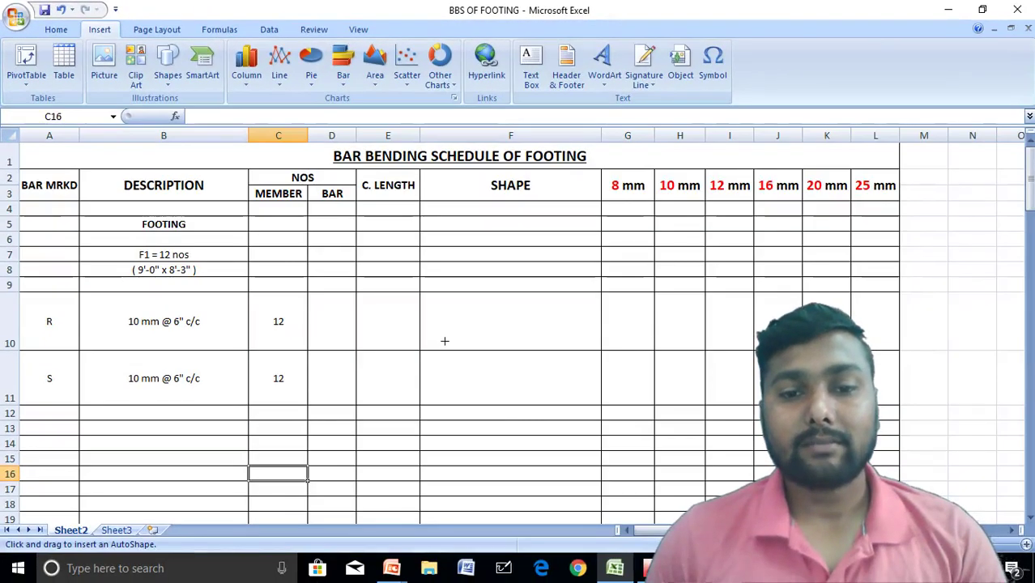
pyautogui.moveTo(444, 341)
pyautogui.mouseDown()
pyautogui.moveTo(461, 341)
pyautogui.moveTo(518, 414)
pyautogui.moveTo(569, 341)
pyautogui.mouseUp()
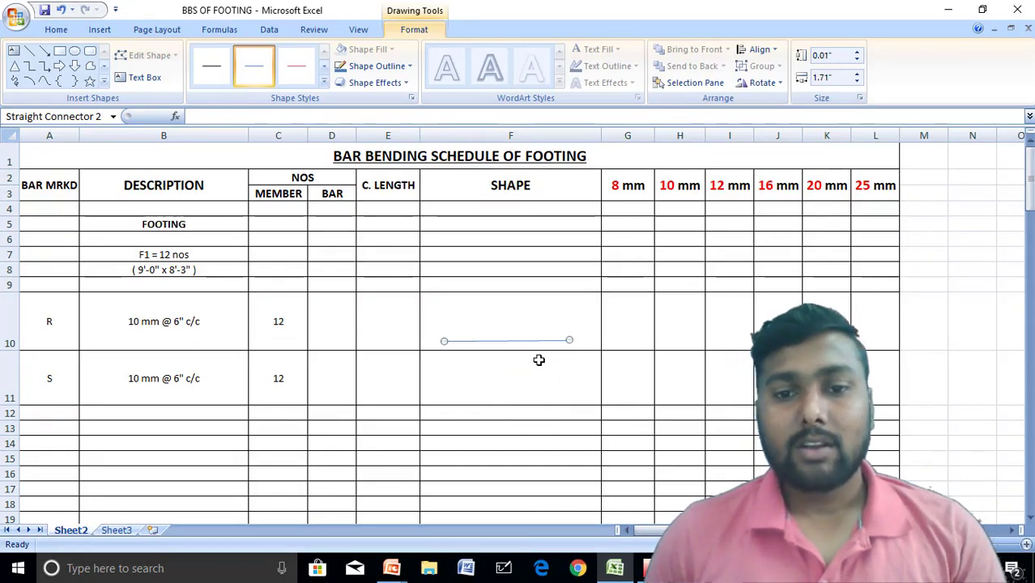
# - Apply the thick black preset style to the bar shape line in cell F10 and deselect it
pyautogui.click(325, 85)
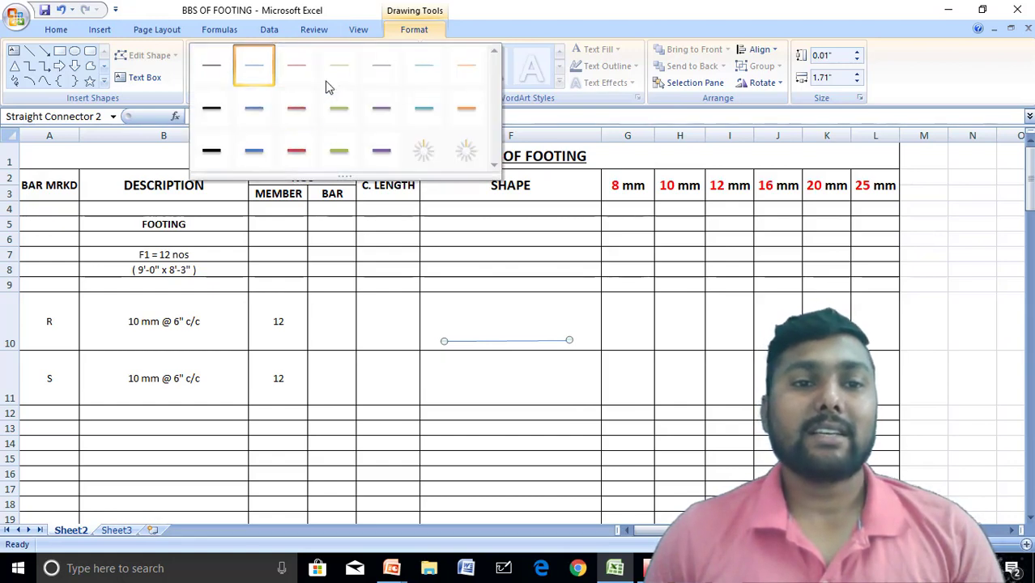
pyautogui.click(215, 152)
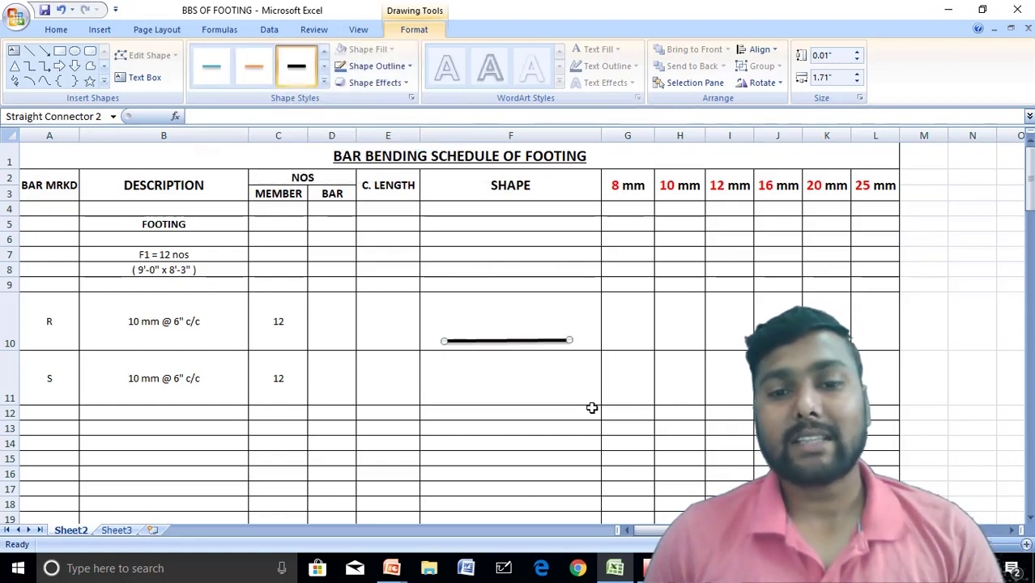
pyautogui.click(592, 408)
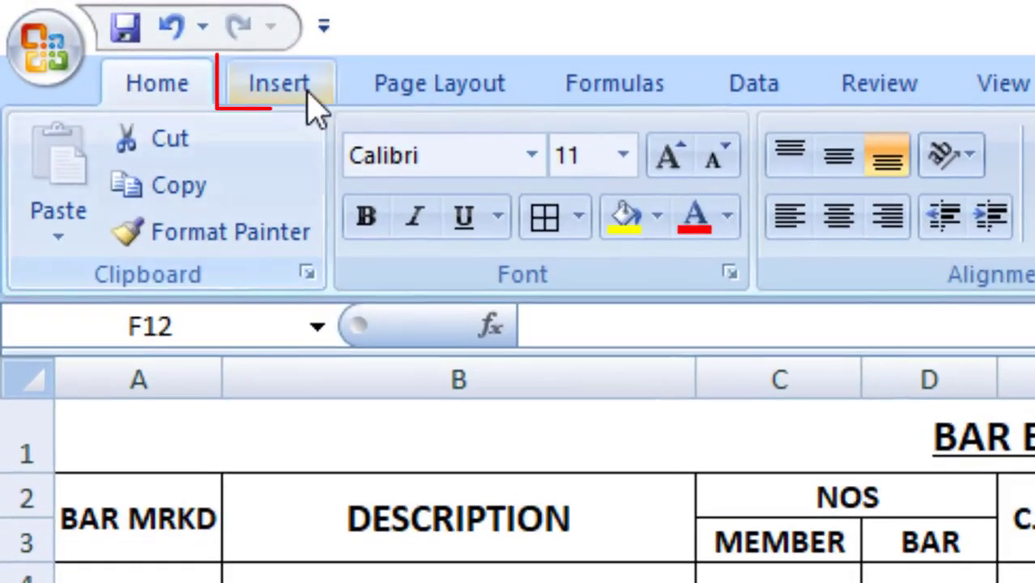
# - Insert a text box about 0.9" wide and 0.37" high above the bar line in cell F10, reading 7'-11"
pyautogui.click(306, 91)
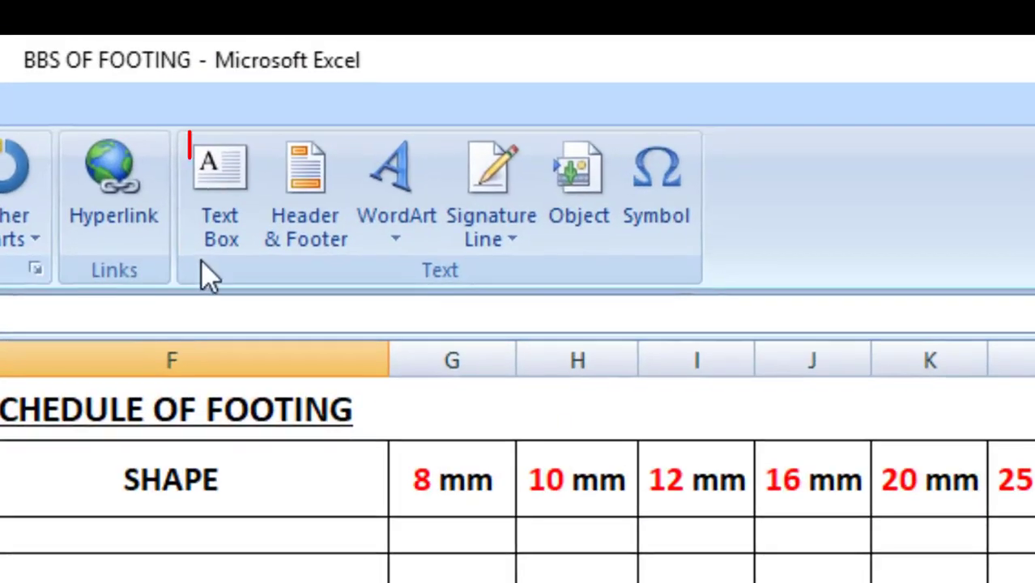
pyautogui.click(222, 171)
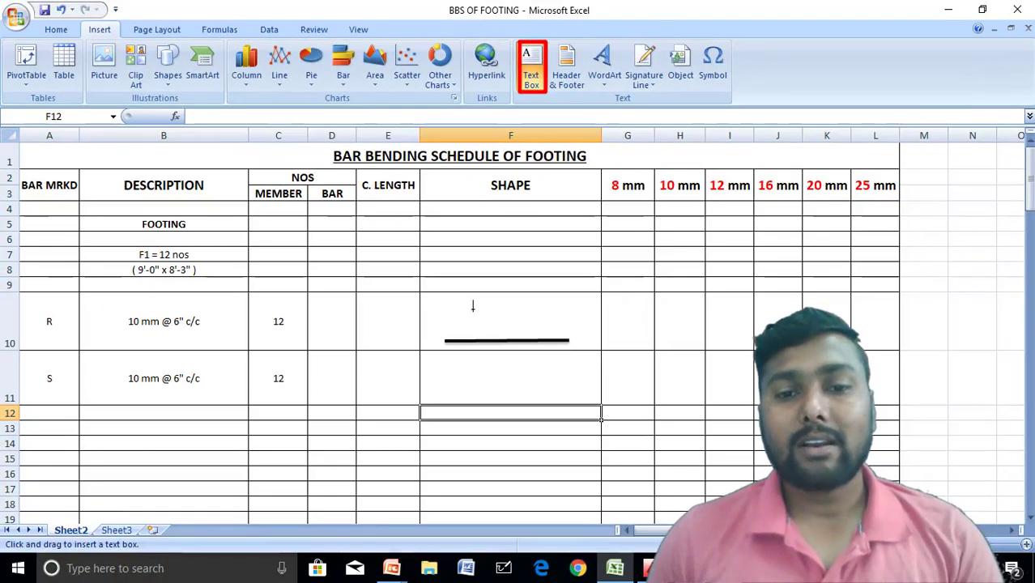
pyautogui.moveTo(348, 461); pyautogui.dragTo(434, 501)
pyautogui.moveTo(533, 337); pyautogui.dragTo(539, 335)
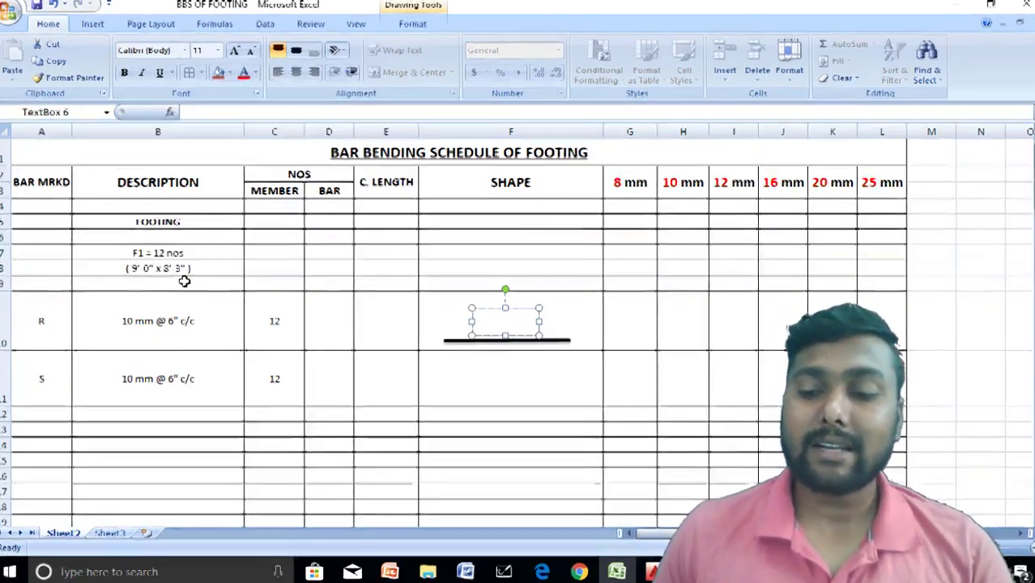
pyautogui.write('7')
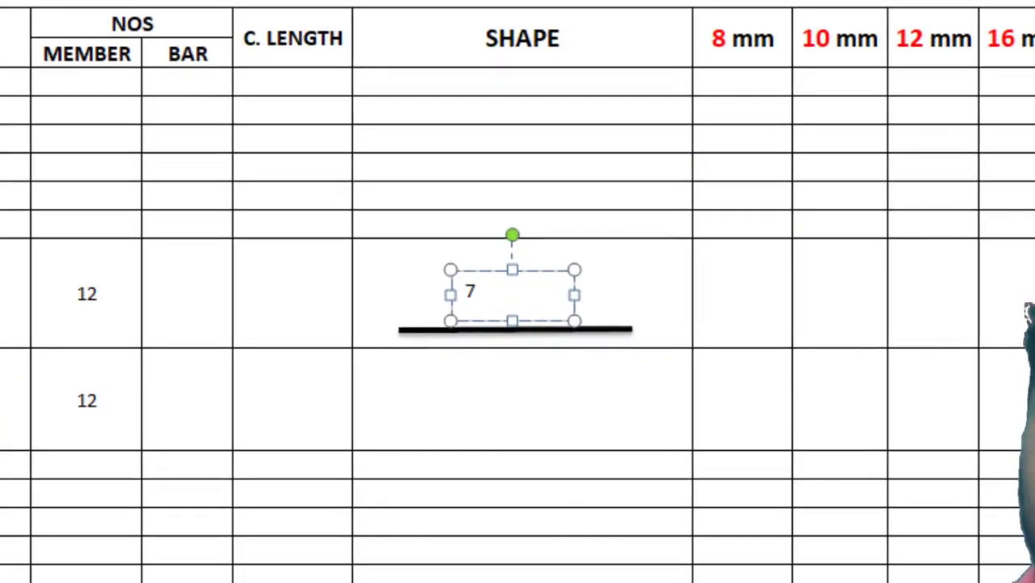
pyautogui.write("'-1")
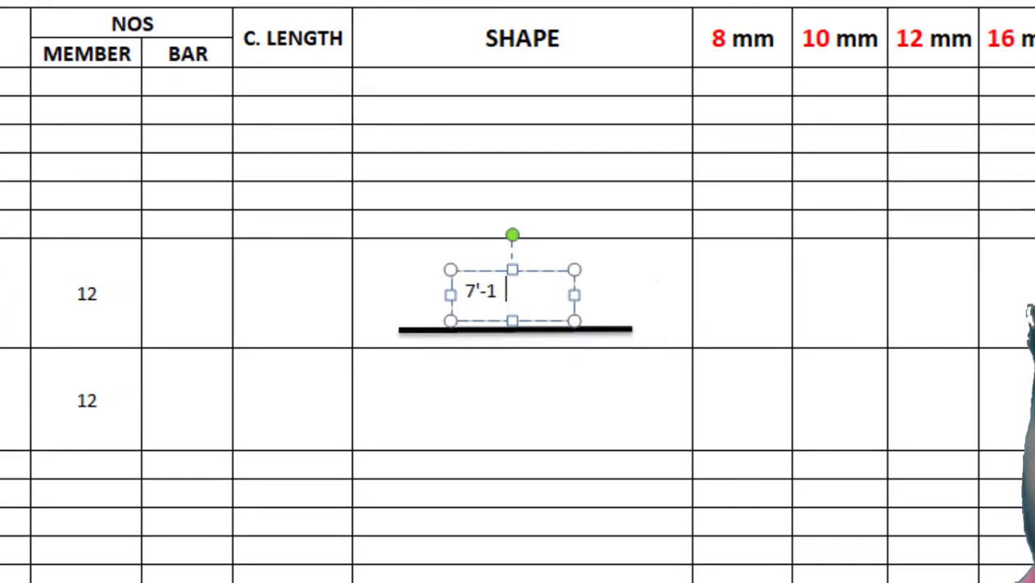
pyautogui.write('1"')
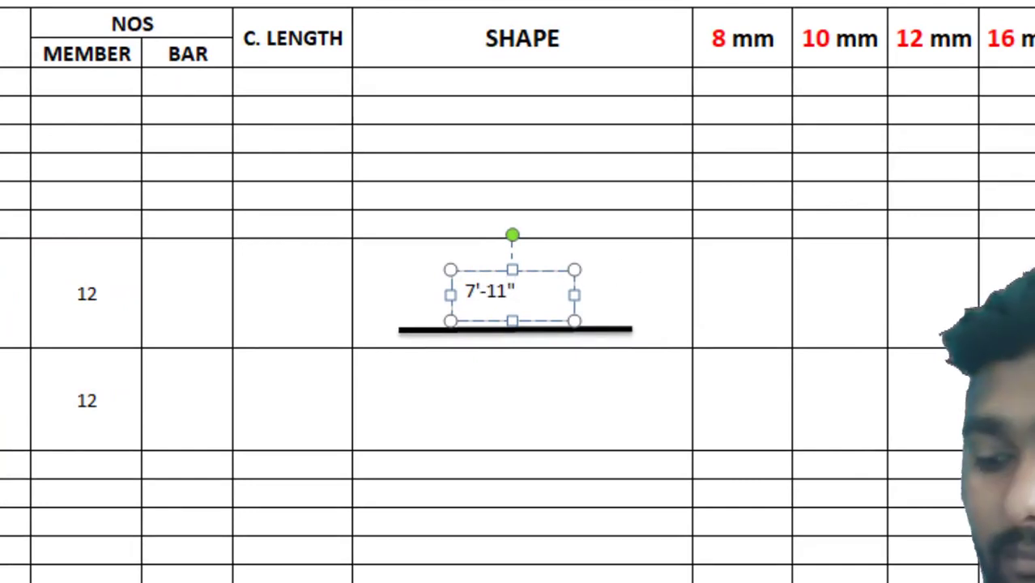
pyautogui.click(658, 437)
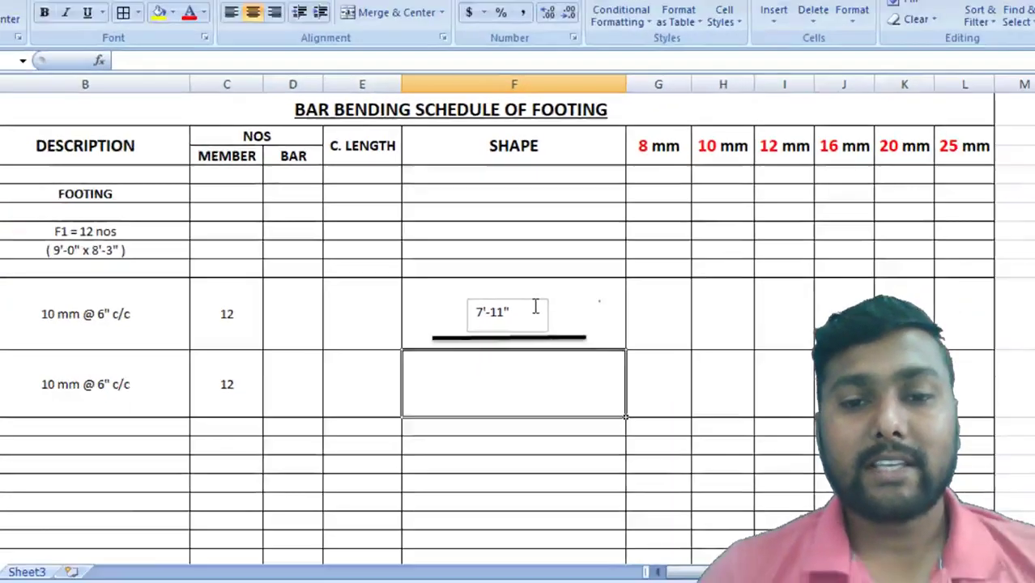
# - Remove the fill and the outline from the 7'-11" text box in cell F10
pyautogui.click(582, 301)
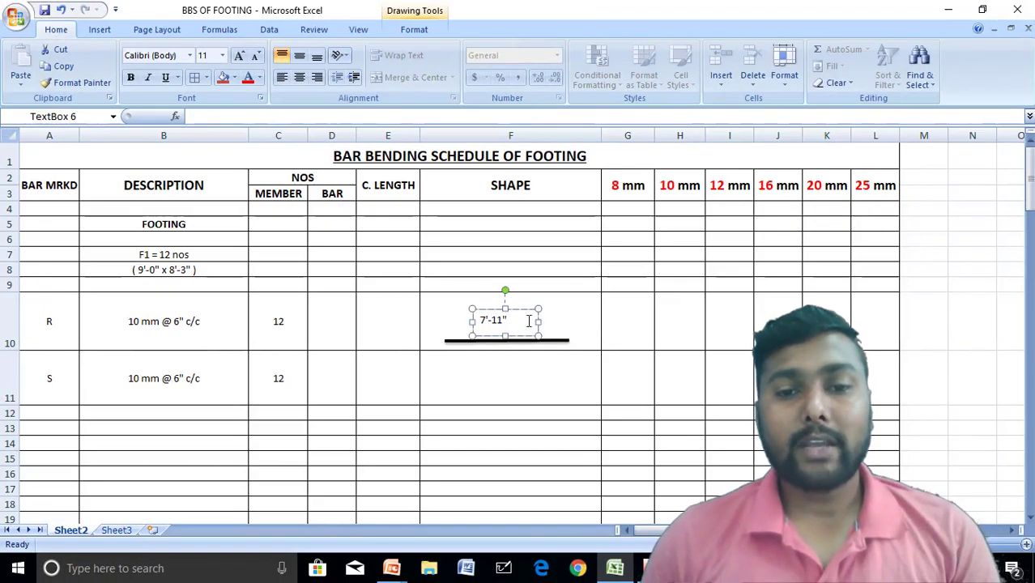
pyautogui.click(421, 31)
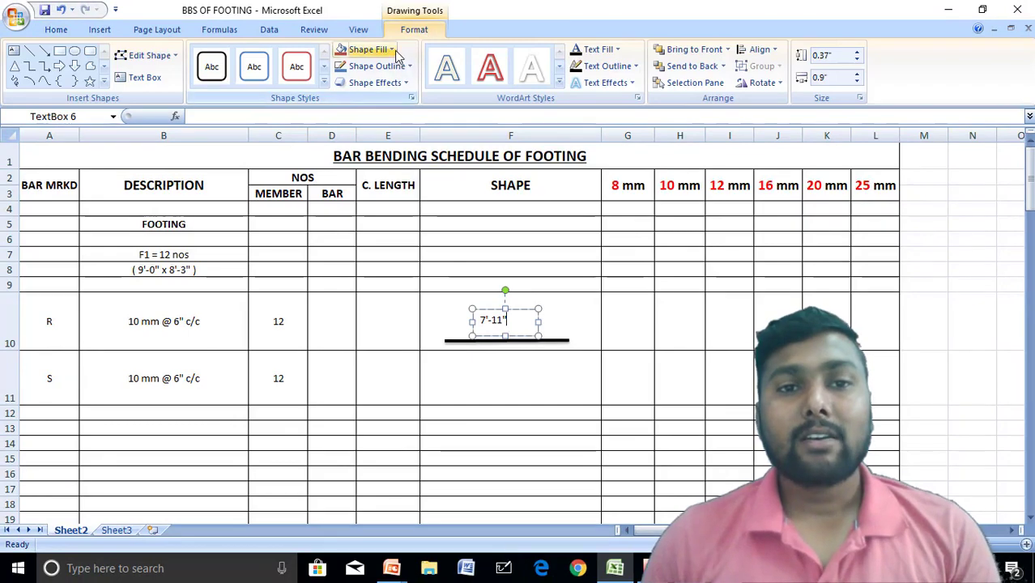
pyautogui.click(391, 49)
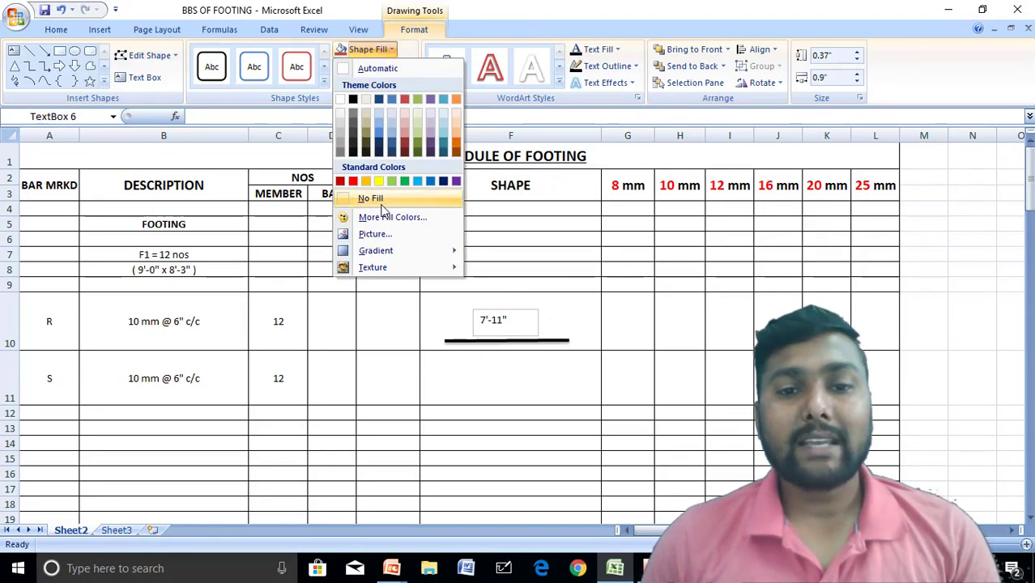
pyautogui.click(380, 201)
pyautogui.click(377, 65)
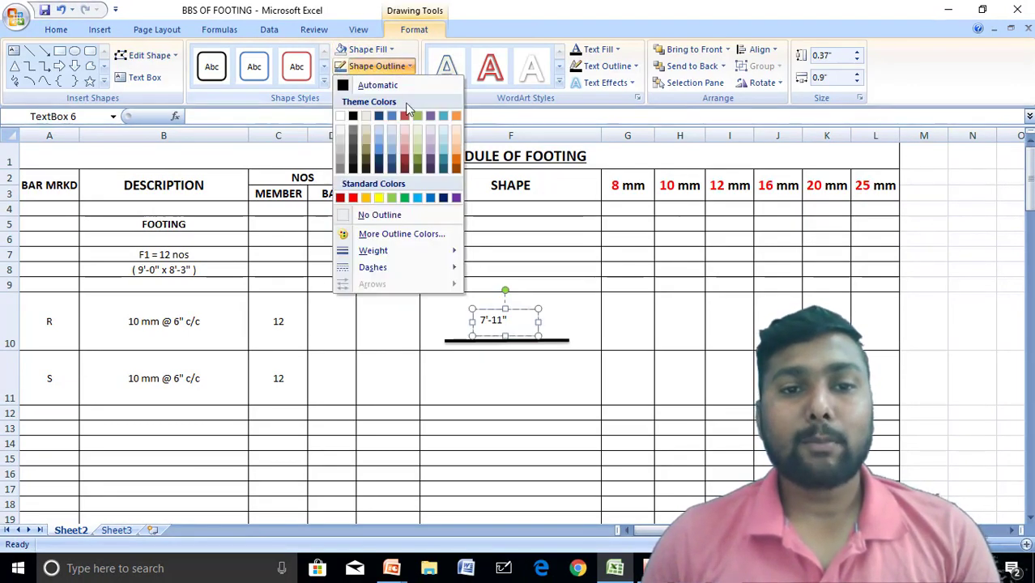
pyautogui.click(395, 215)
pyautogui.click(501, 376)
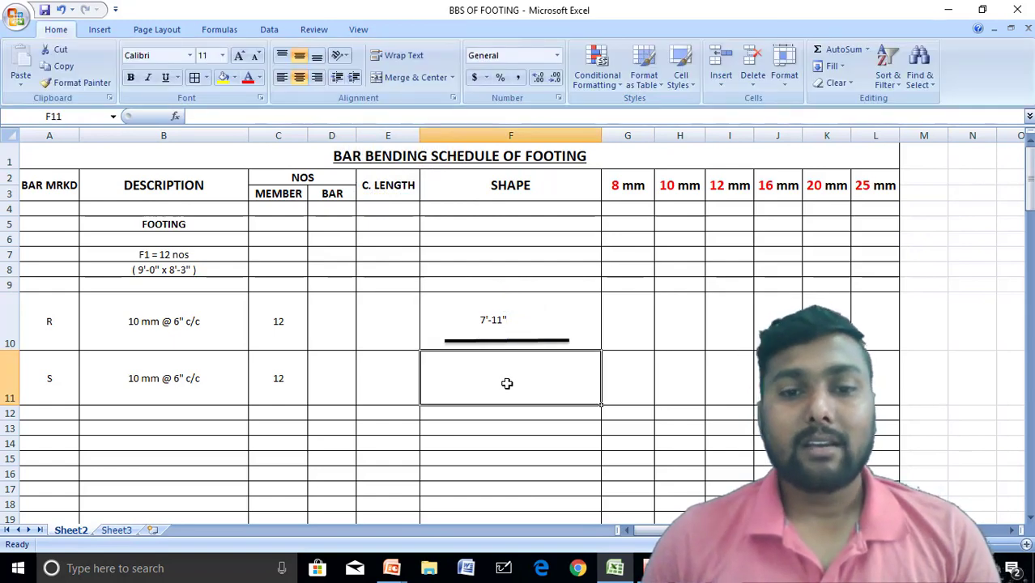
# - Nudge the 7'-11" text box right and down so the label sits centred just above the bar line, and deselect it
pyautogui.click(507, 322)
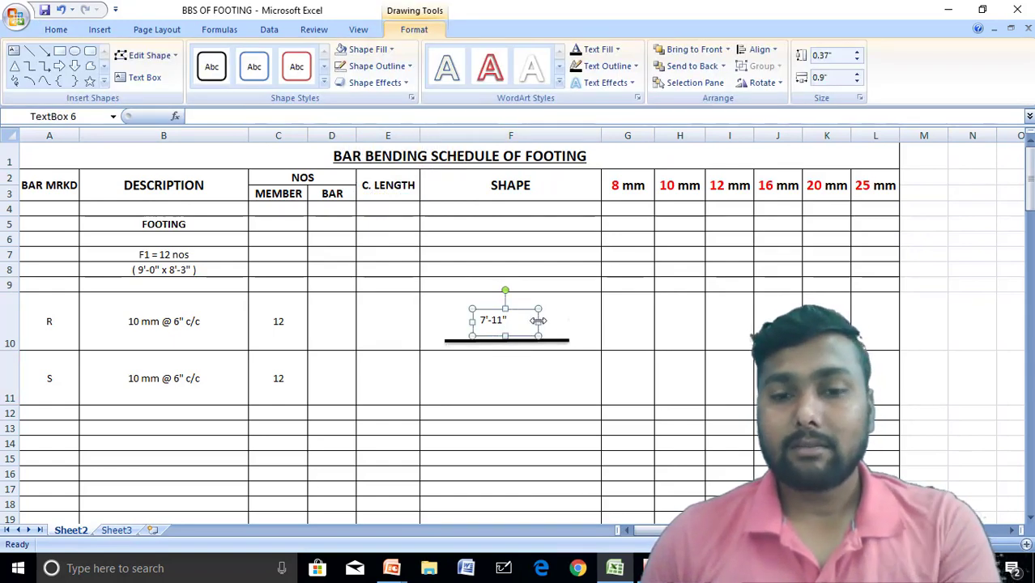
pyautogui.press('Right')
pyautogui.press('Right')
pyautogui.press('Right')
pyautogui.press('Right')
pyautogui.press('Right')
pyautogui.press('Right')
pyautogui.press('Right')
pyautogui.press('Right')
pyautogui.press('Right')
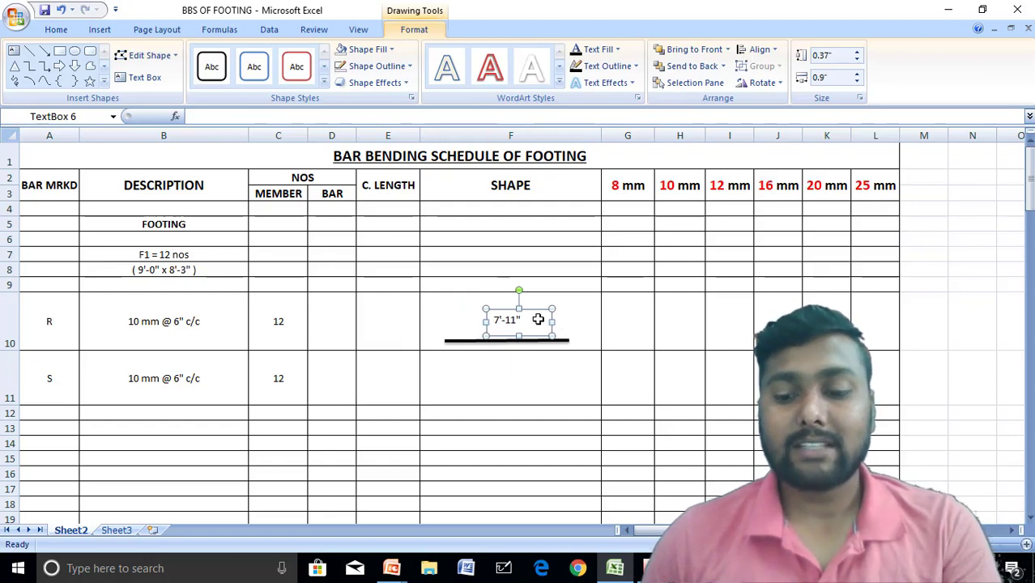
pyautogui.press('Down')
pyautogui.press('Down')
pyautogui.press('Down')
pyautogui.press('Down')
pyautogui.press('Down')
pyautogui.press('Down')
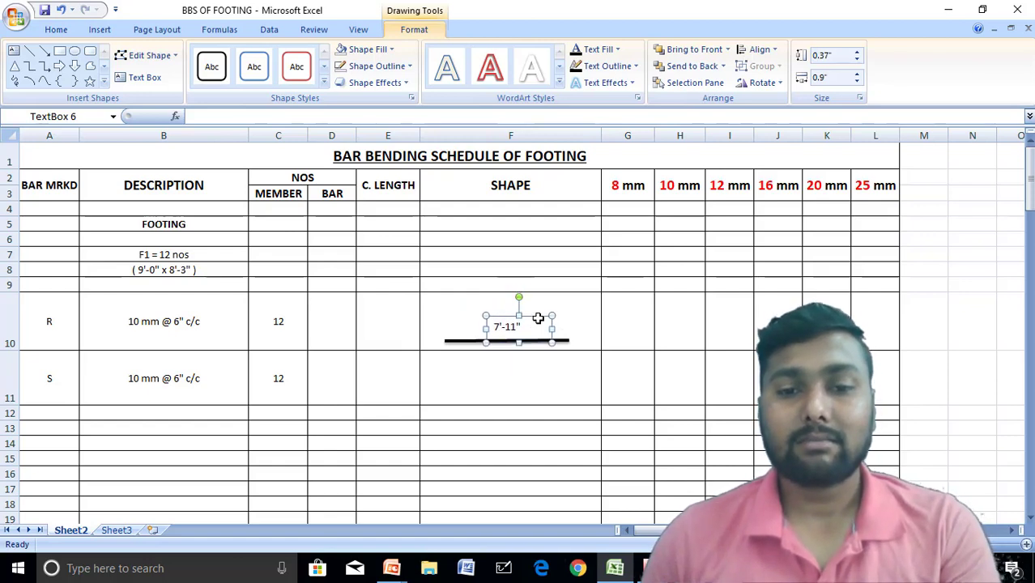
pyautogui.click(551, 377)
pyautogui.click(533, 477)
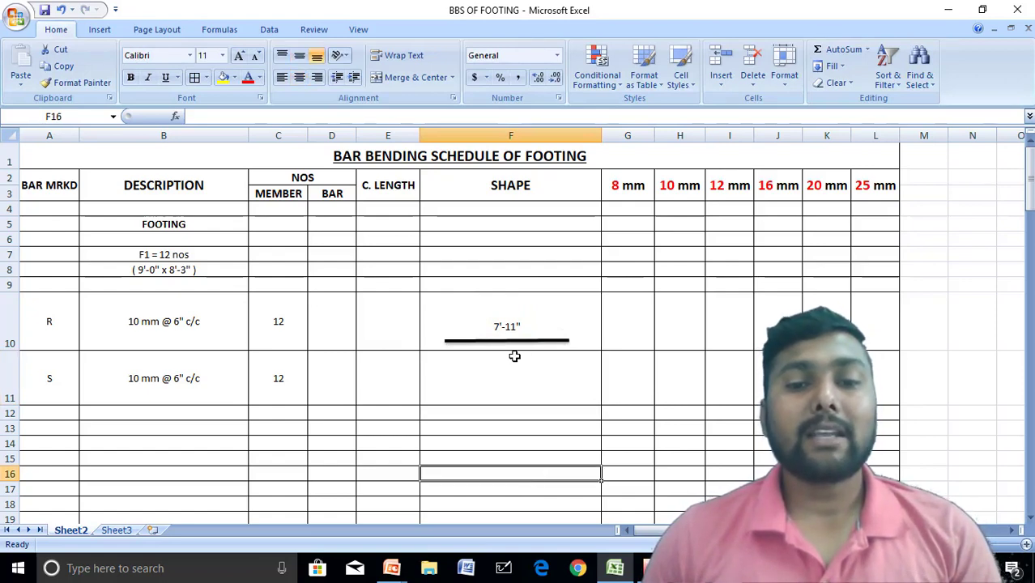
# - Enter 7.92 as bar R's cutting length in cell E10
pyautogui.click(411, 318)
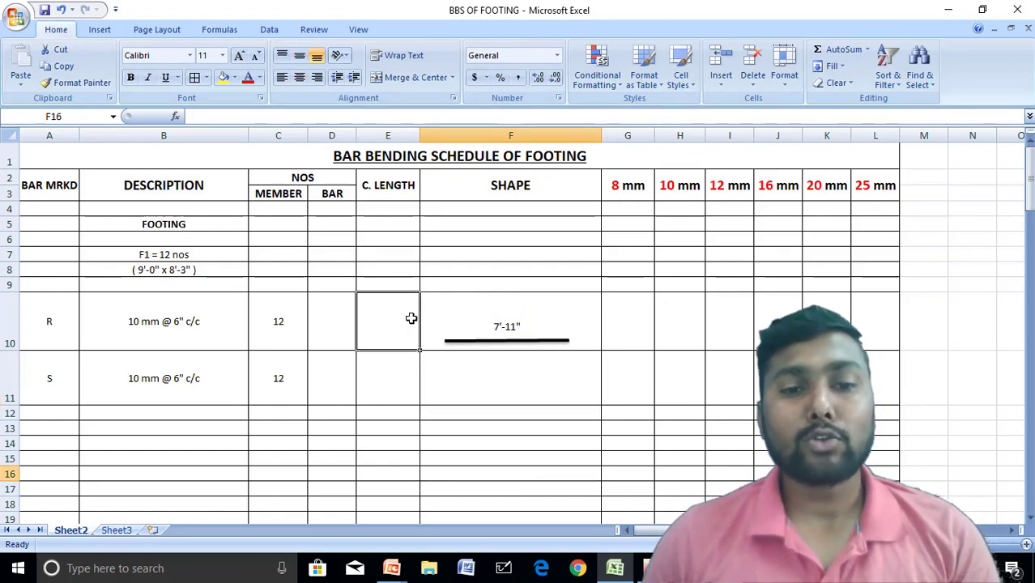
pyautogui.write('7.92')
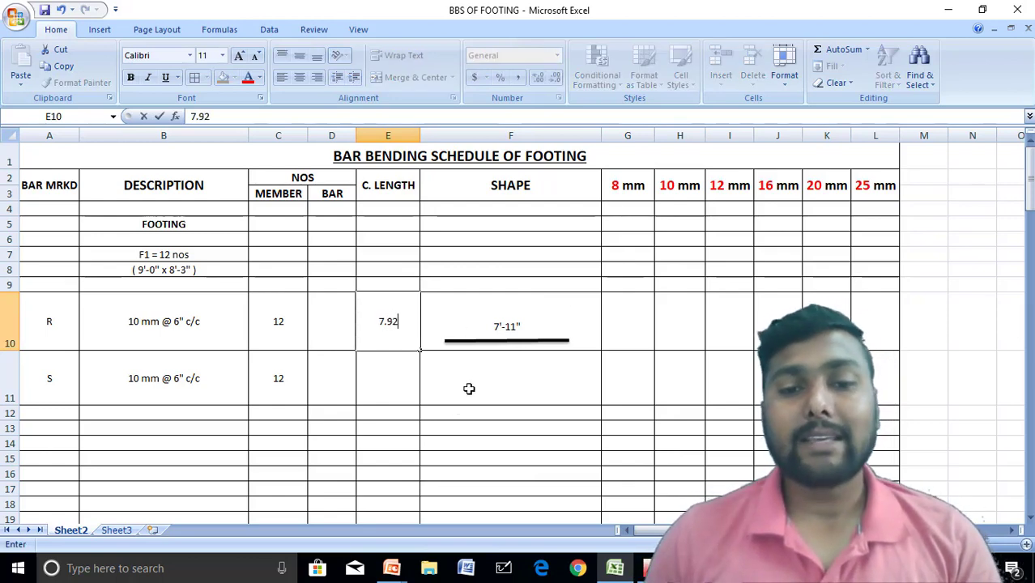
pyautogui.click(483, 459)
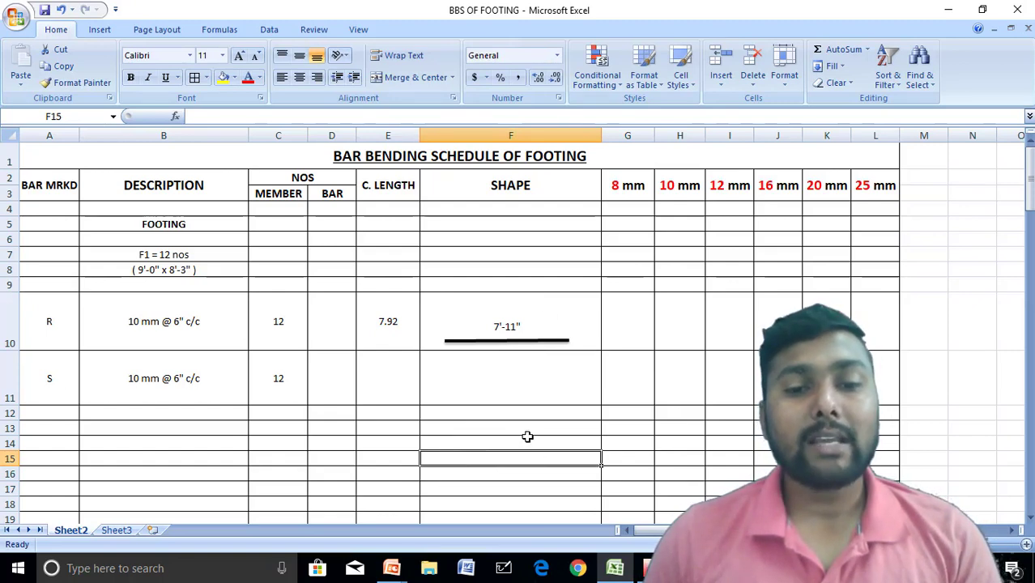
# - Copy cell F10 with its bar line and length label into cell F11 for bar S
pyautogui.click(584, 316)
pyautogui.hotkey('ctrl', 'c')
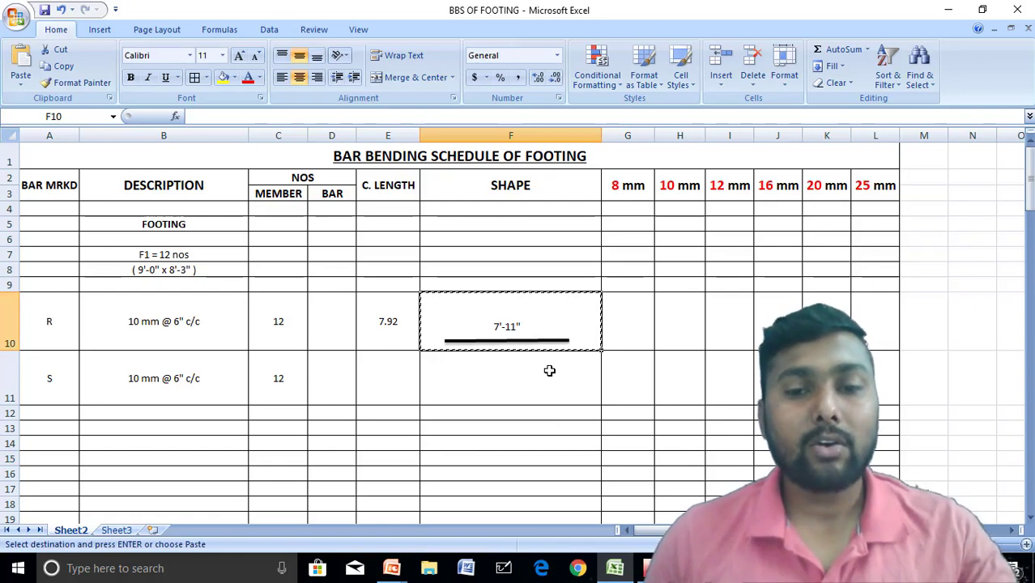
pyautogui.click(549, 368)
pyautogui.hotkey('ctrl', 'v')
pyautogui.press('Escape')
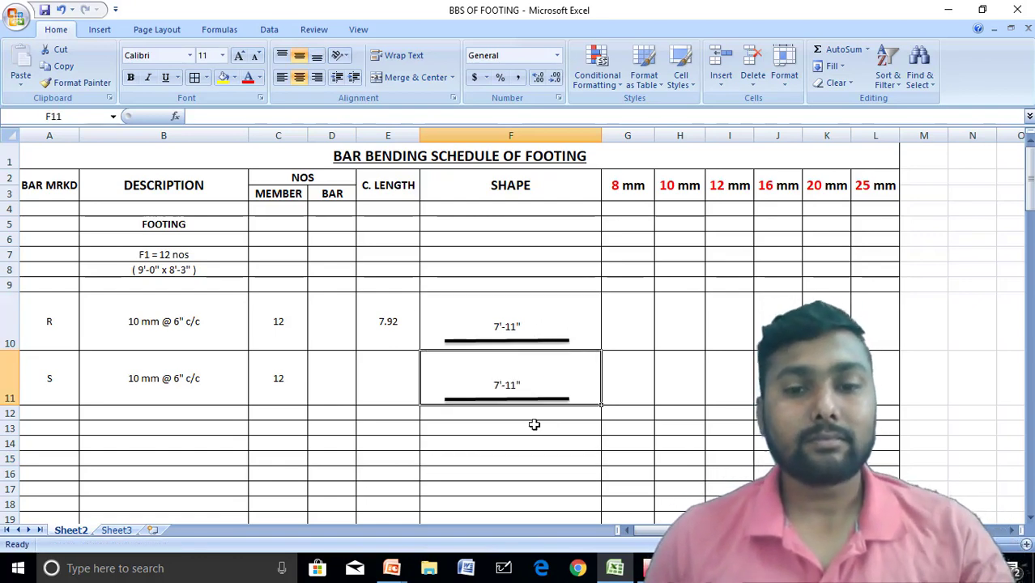
pyautogui.click(515, 446)
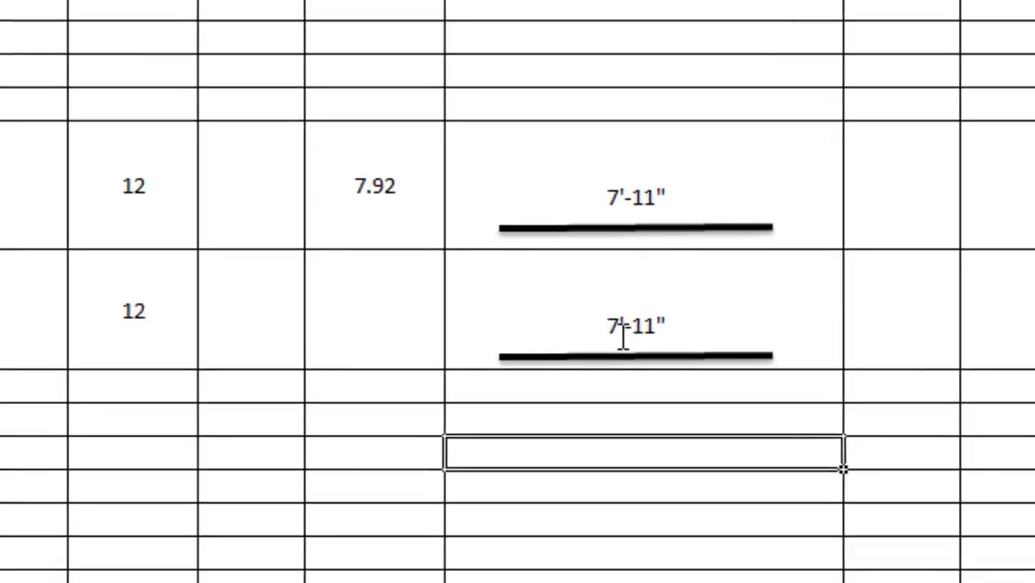
# - Change the length label above bar S's line in cell F11 to 8'-8"
pyautogui.click(621, 334)
pyautogui.press('BackSpace')
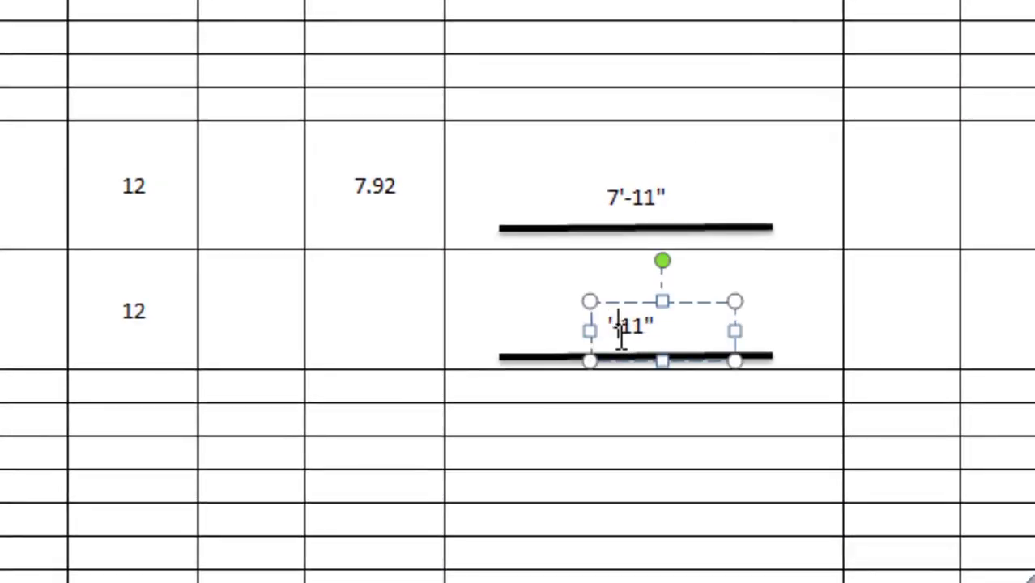
pyautogui.write('8')
pyautogui.press('Right')
pyautogui.press('Right')
pyautogui.press('Right')
pyautogui.press('Right')
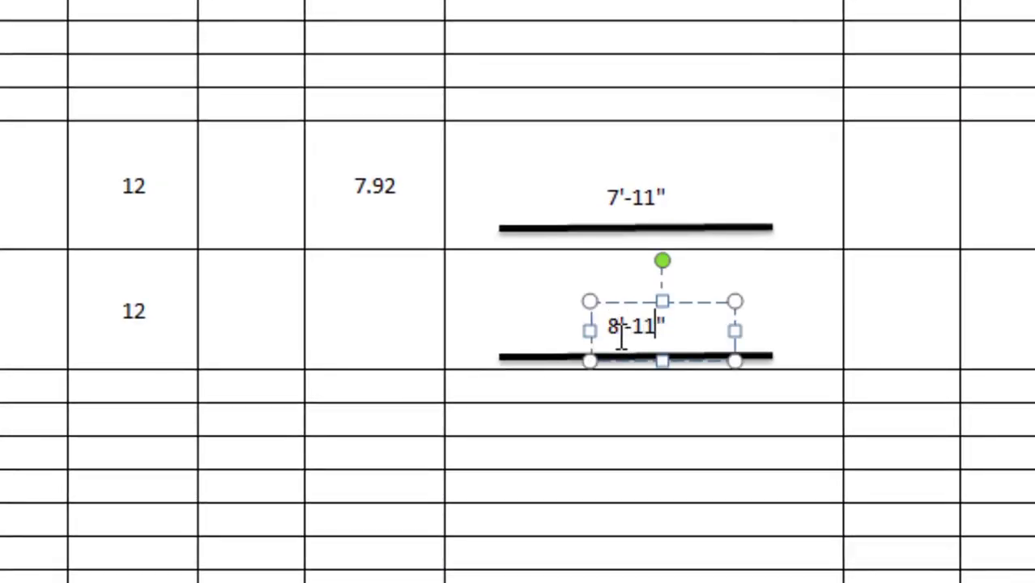
pyautogui.press('BackSpace')
pyautogui.press('BackSpace')
pyautogui.write('8')
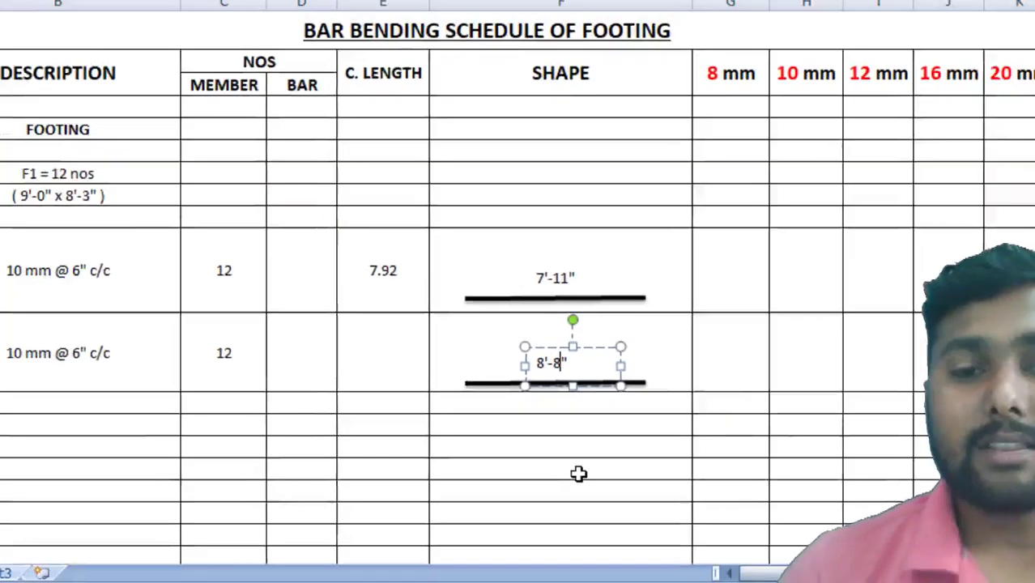
pyautogui.click(669, 487)
# - Enter 8.67 as bar S's cutting length in cell E11
pyautogui.click(397, 389)
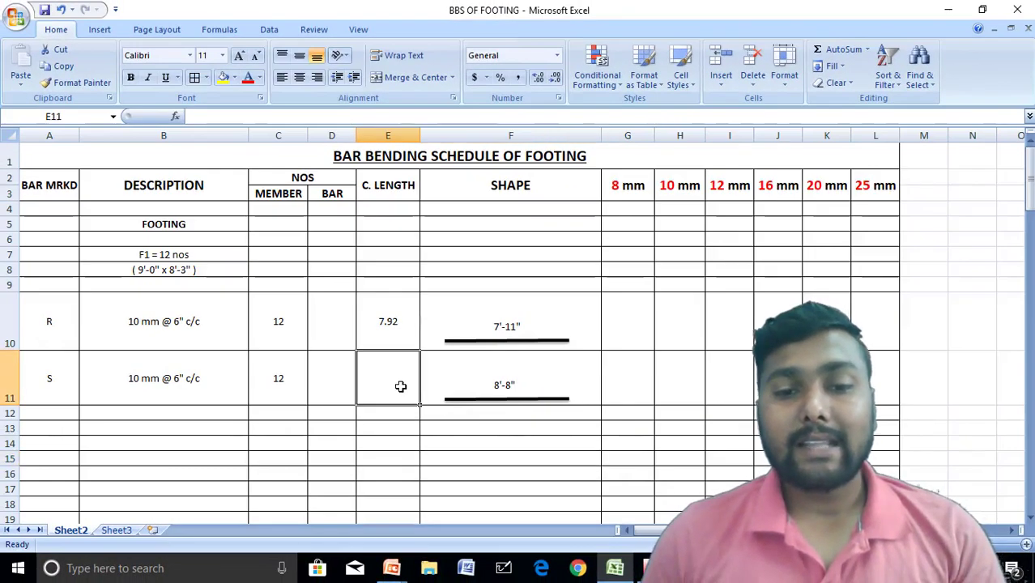
pyautogui.doubleClick(400, 388)
pyautogui.write('8.67')
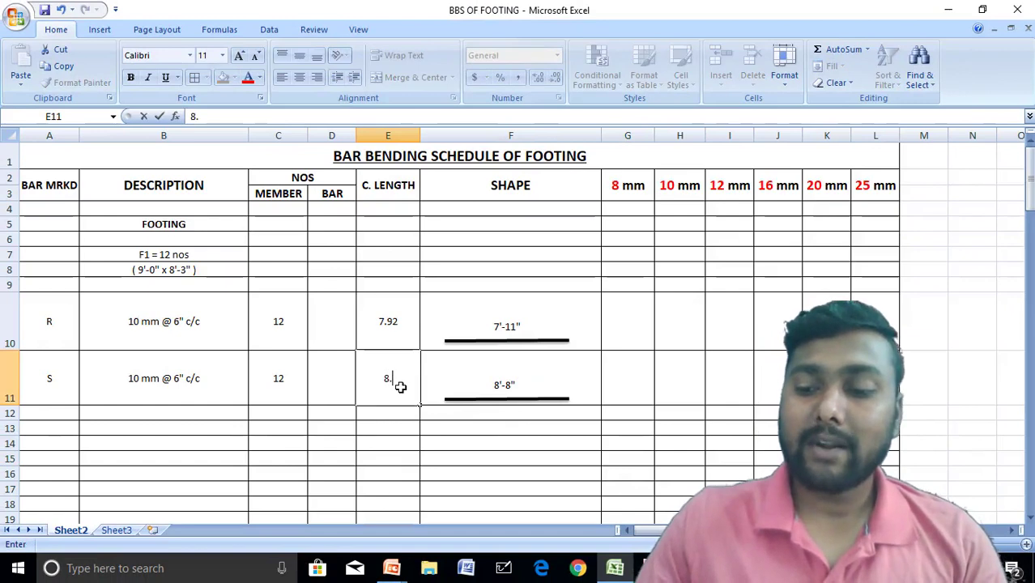
pyautogui.click(486, 459)
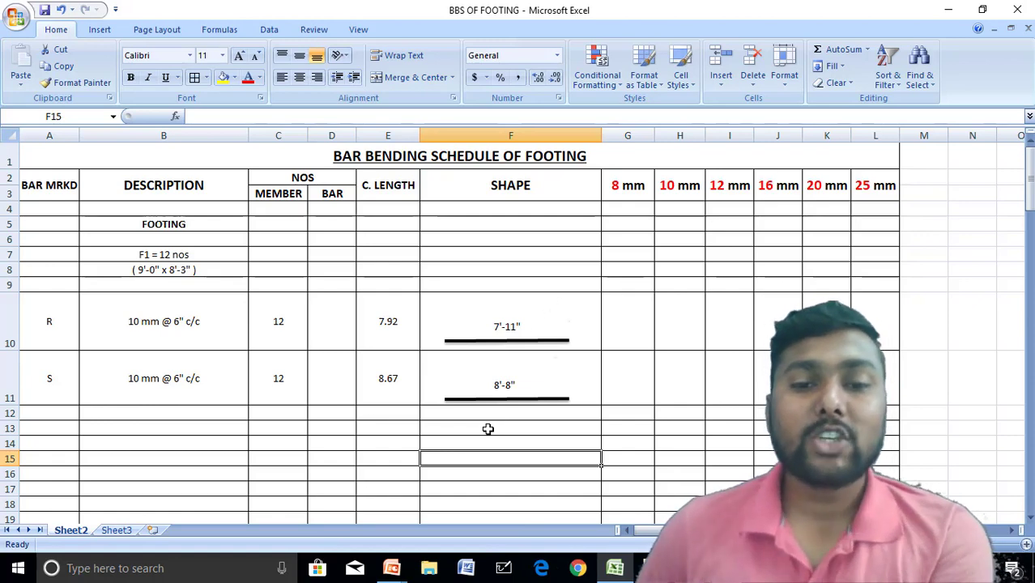
# - Enter the bar counts: 18 for bar R in cell D10 and 17 for bar S in cell D11
pyautogui.press('Left')
pyautogui.press('Left')
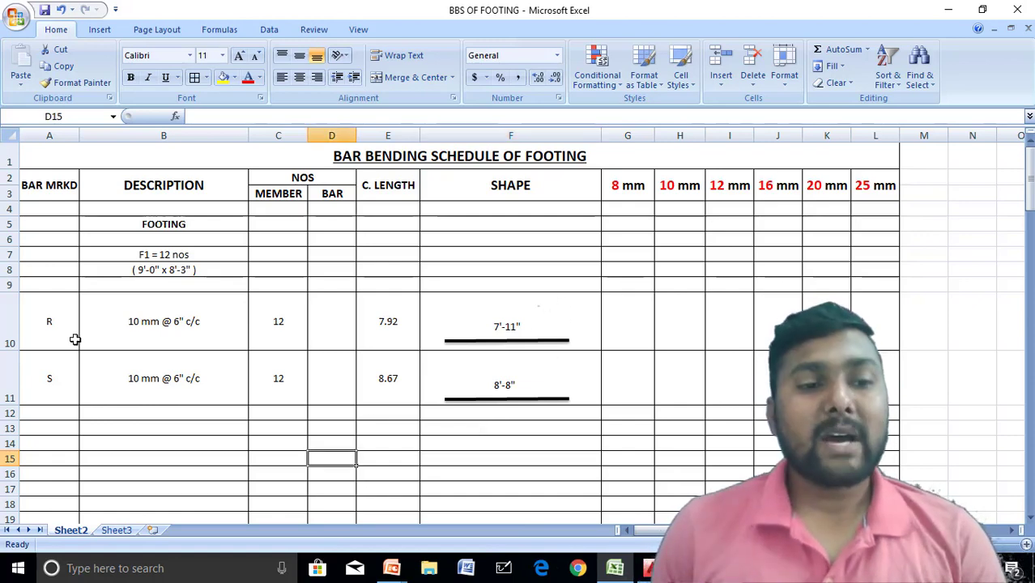
pyautogui.click(326, 321)
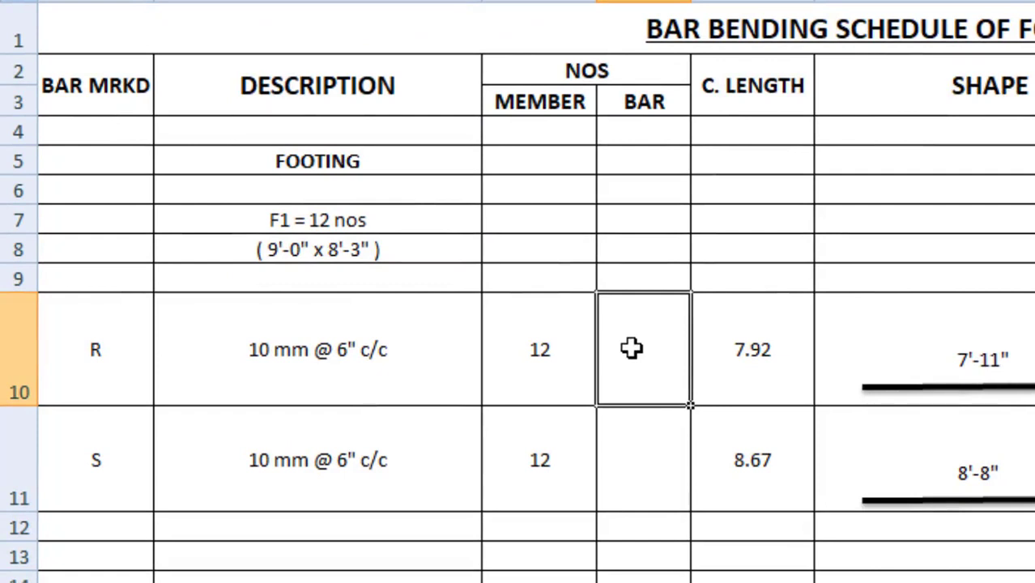
pyautogui.write('18')
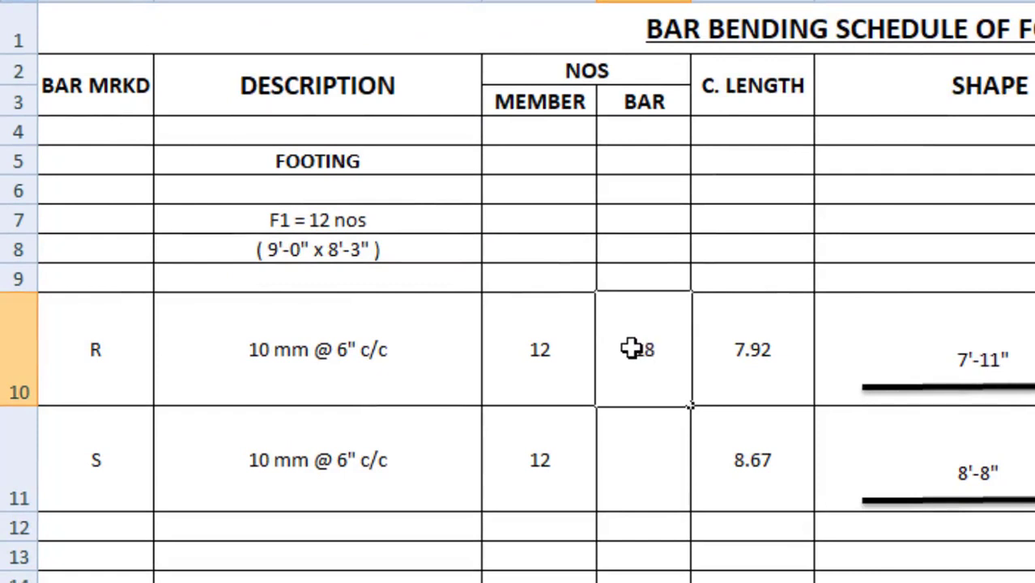
pyautogui.click(672, 526)
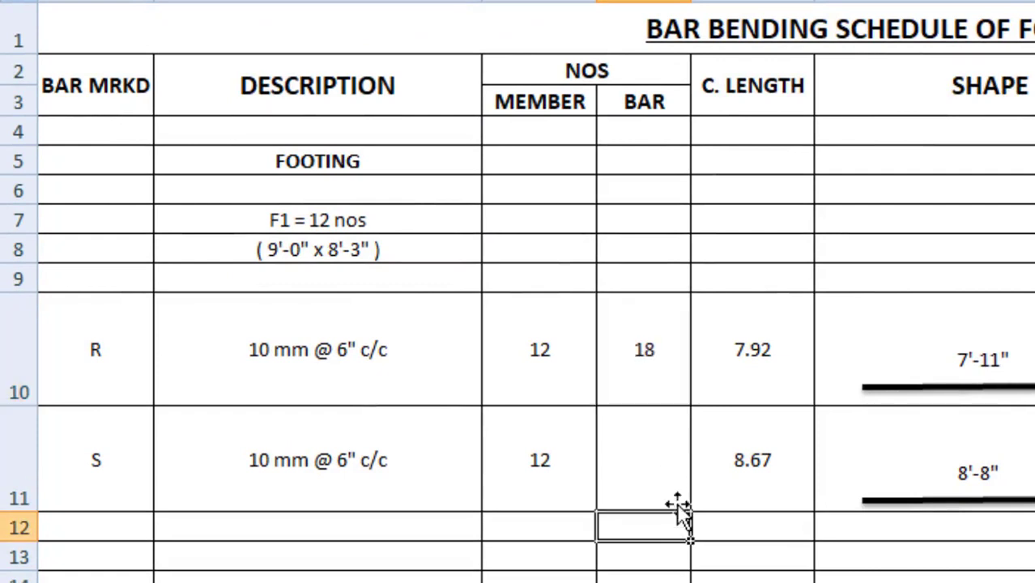
pyautogui.click(657, 465)
pyautogui.write('1')
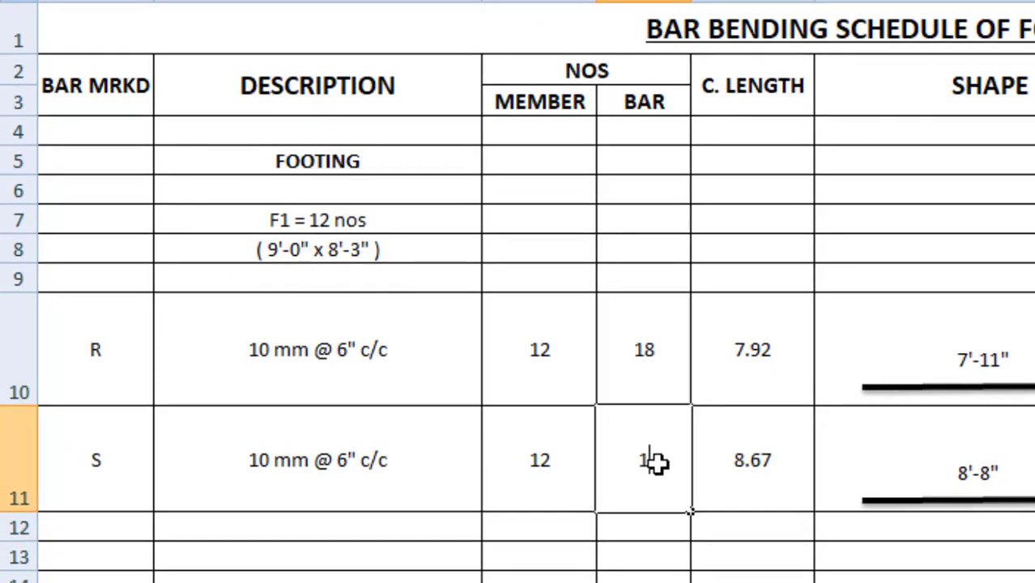
pyautogui.write('7')
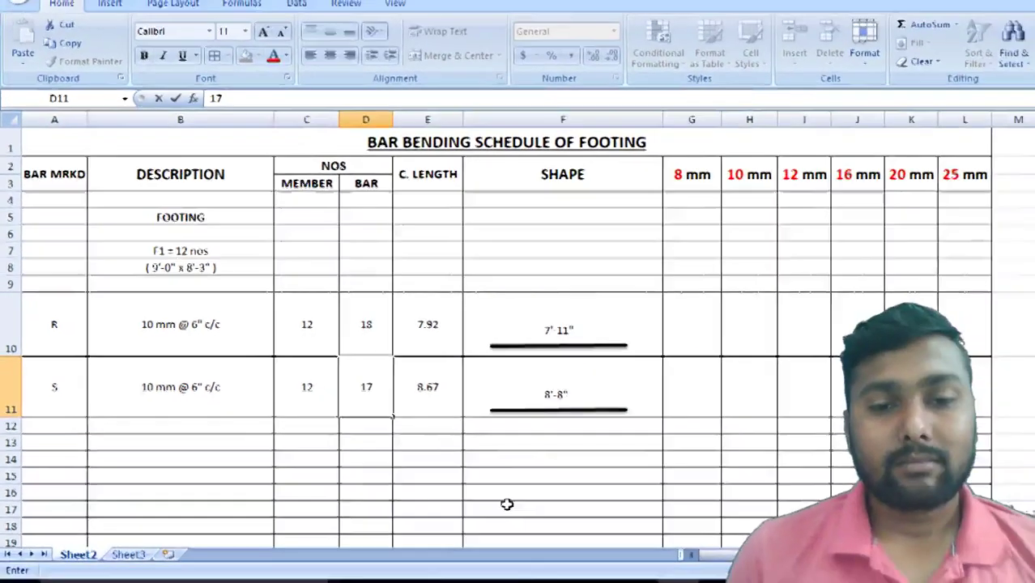
pyautogui.click(467, 480)
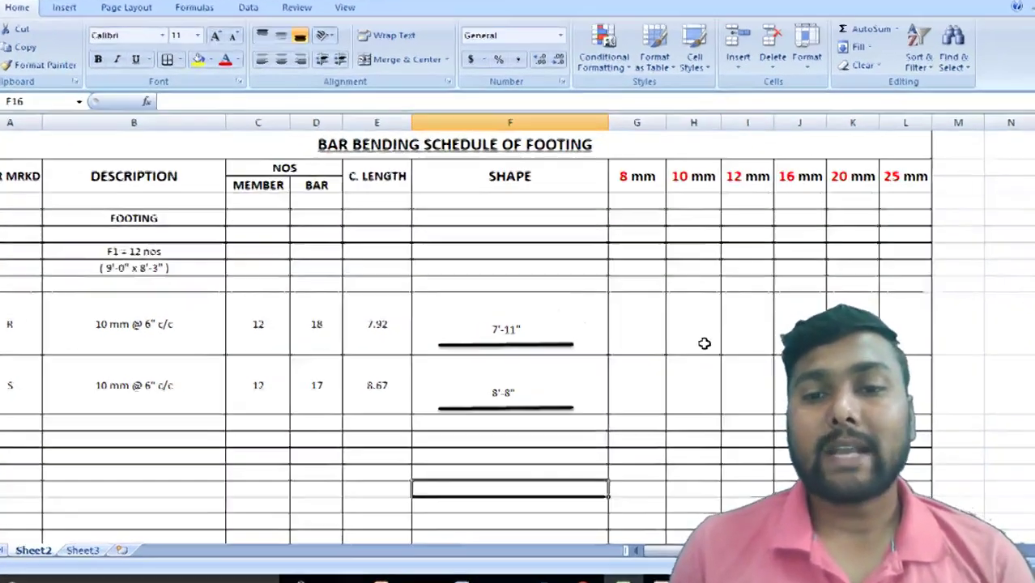
# - Calculate bar R's total length in cell H10 of the 10 mm column with the formula =C10*D10*E10
pyautogui.click(704, 344)
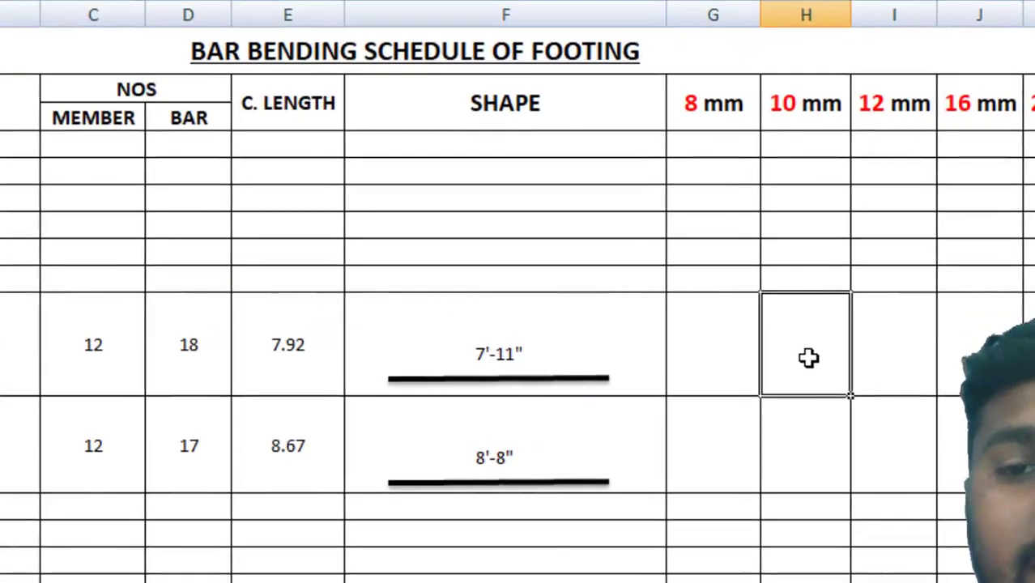
pyautogui.write('=')
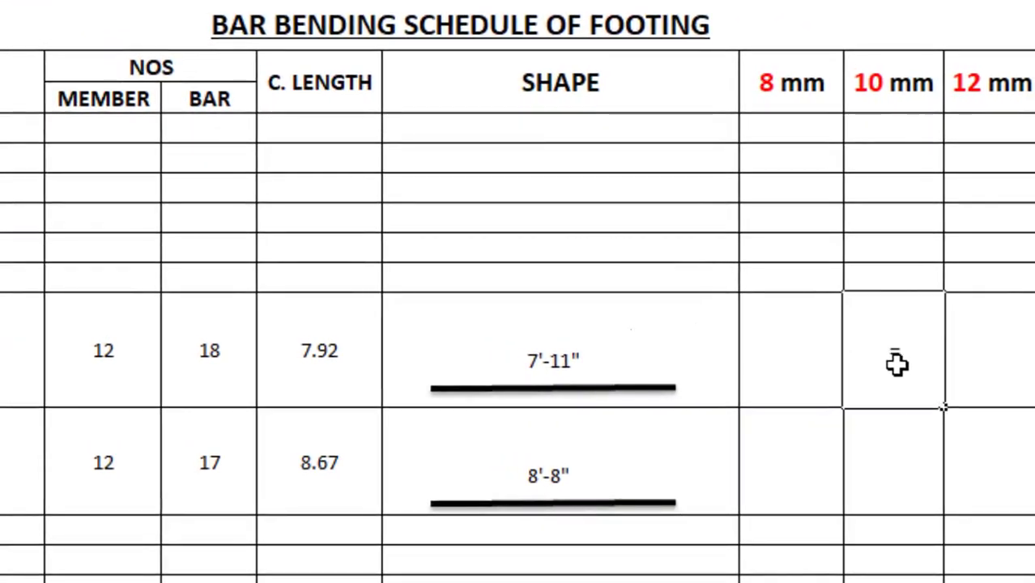
pyautogui.click(87, 326)
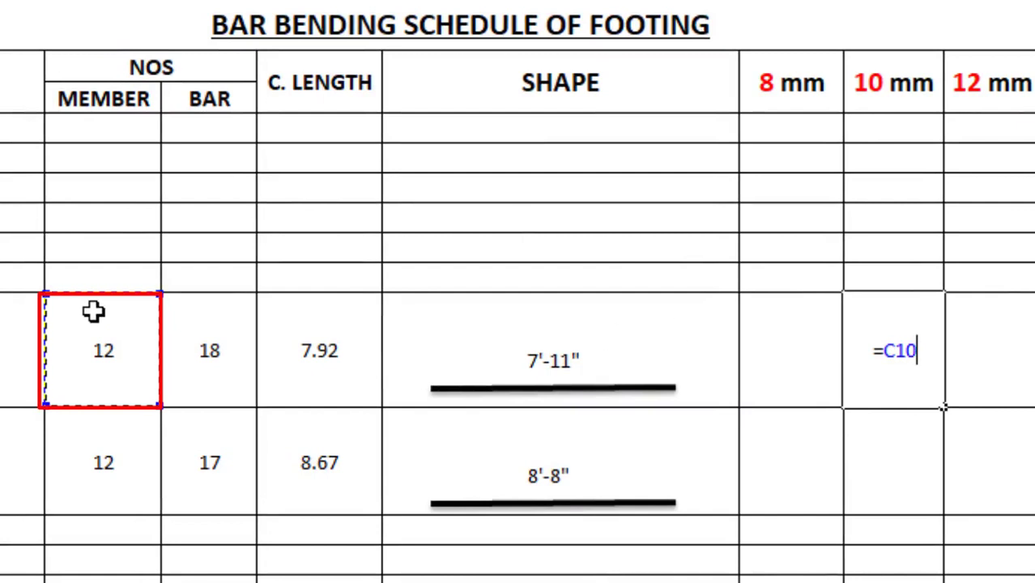
pyautogui.write('*')
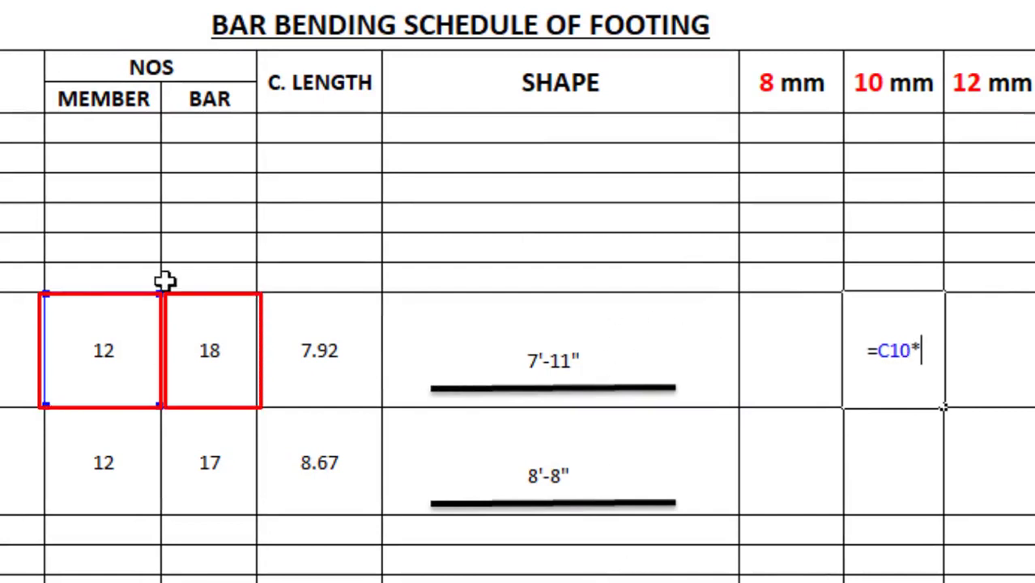
pyautogui.click(234, 336)
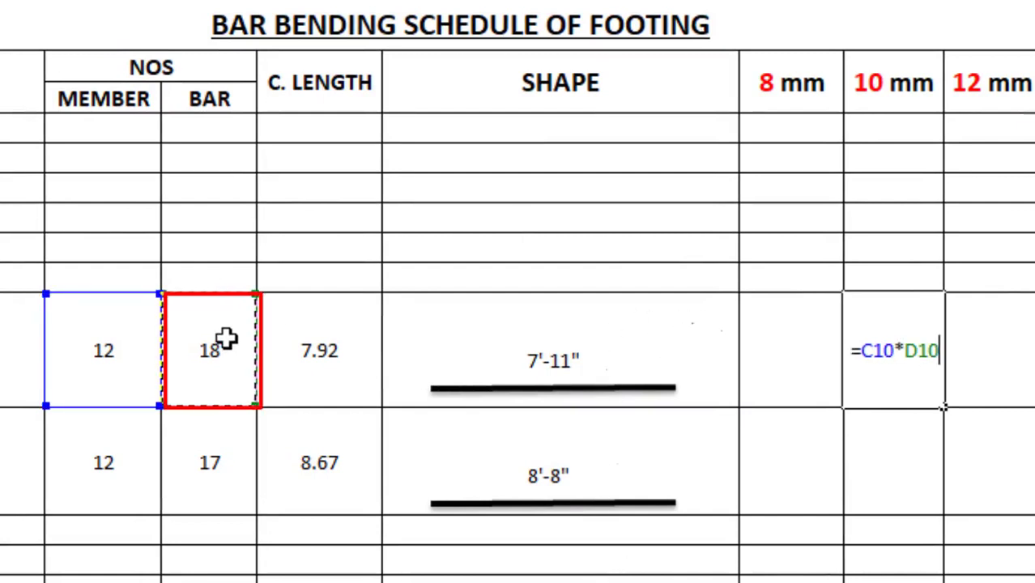
pyautogui.write('*')
pyautogui.click(301, 338)
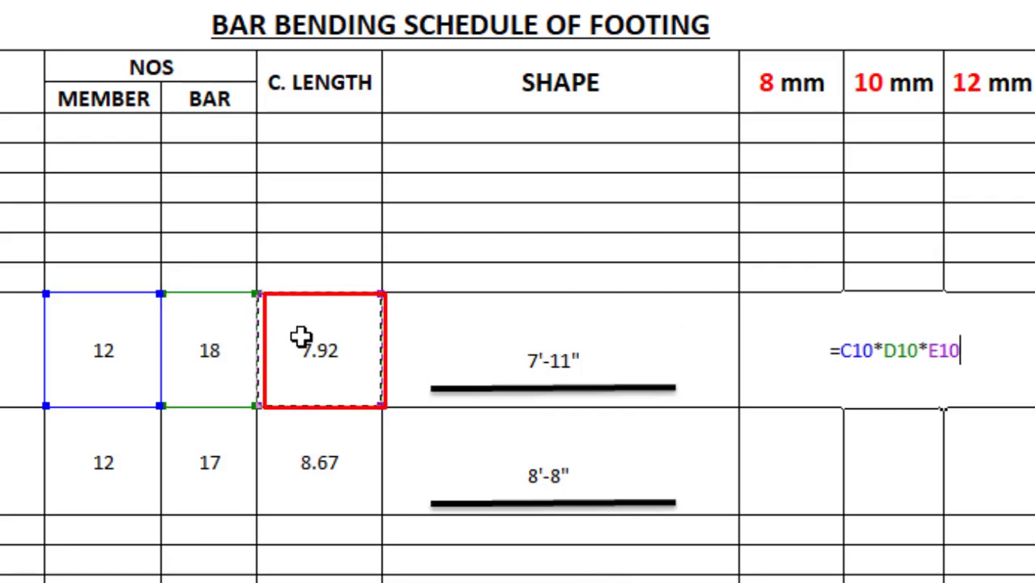
pyautogui.press('Return')
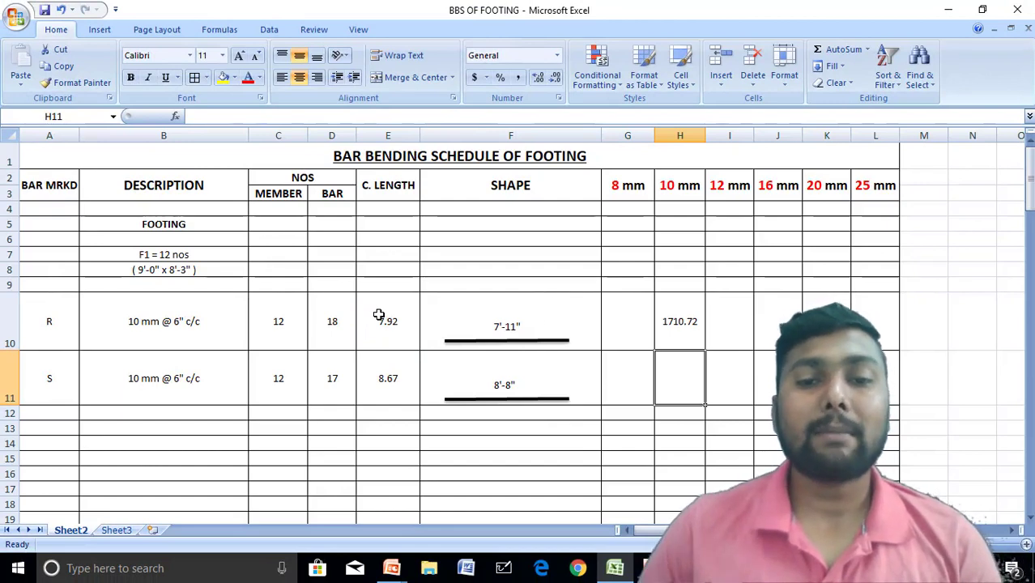
# - Fill the total-length formula from cell H10 down to H11 for bar S
pyautogui.click(675, 316)
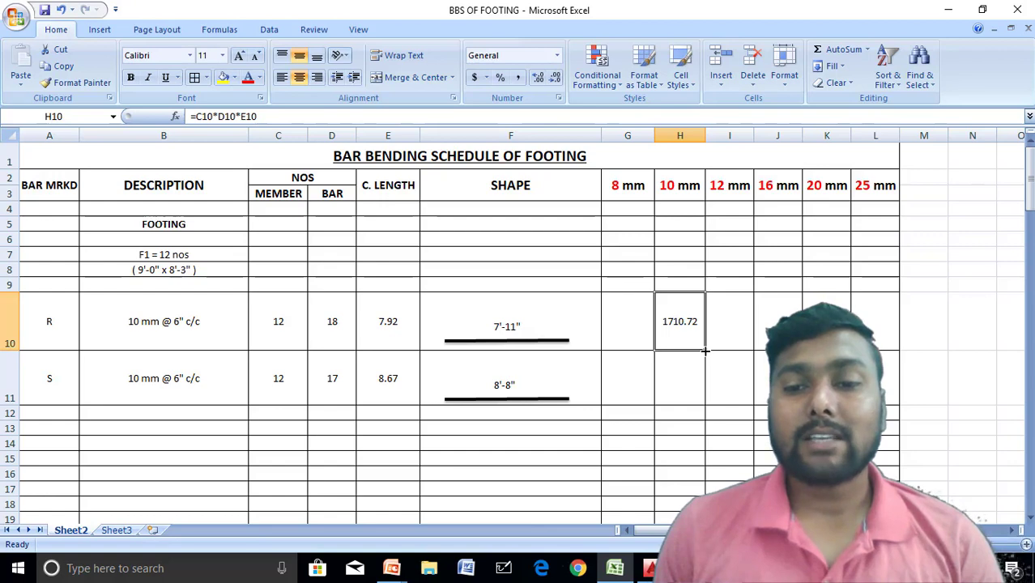
pyautogui.moveTo(706, 351); pyautogui.dragTo(705, 400)
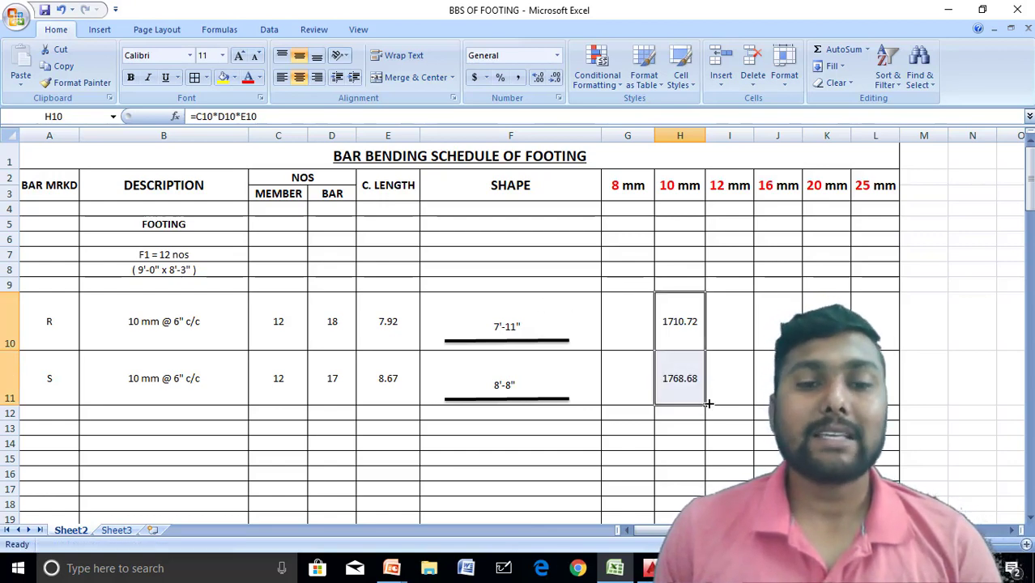
pyautogui.scroll(-1, 703, 403)
pyautogui.click(399, 444)
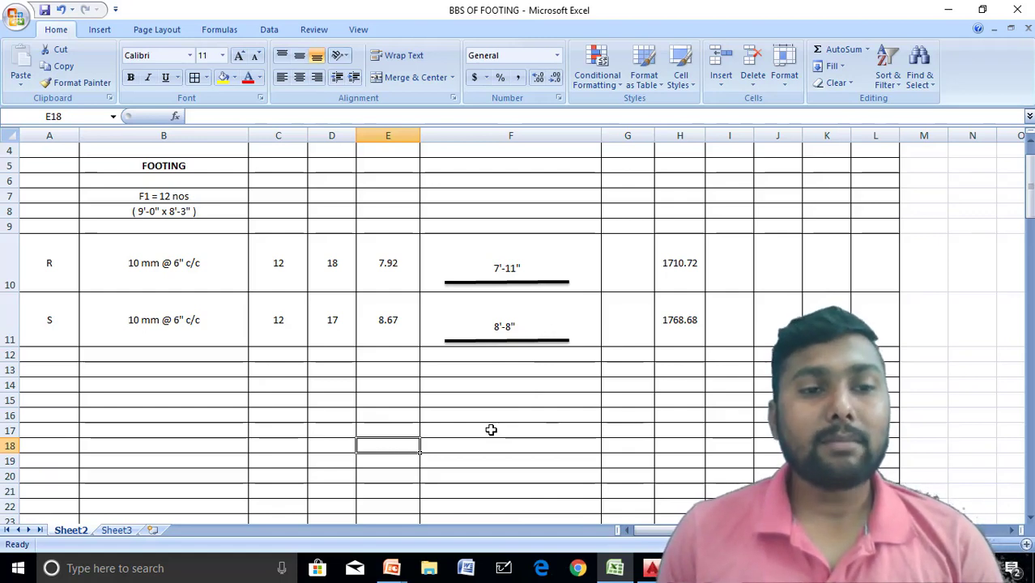
# - Copy the F1 footing block A7:H11 to cell A13 and select the pasted bar rows 16 and 17
pyautogui.moveTo(68, 202); pyautogui.dragTo(681, 318)
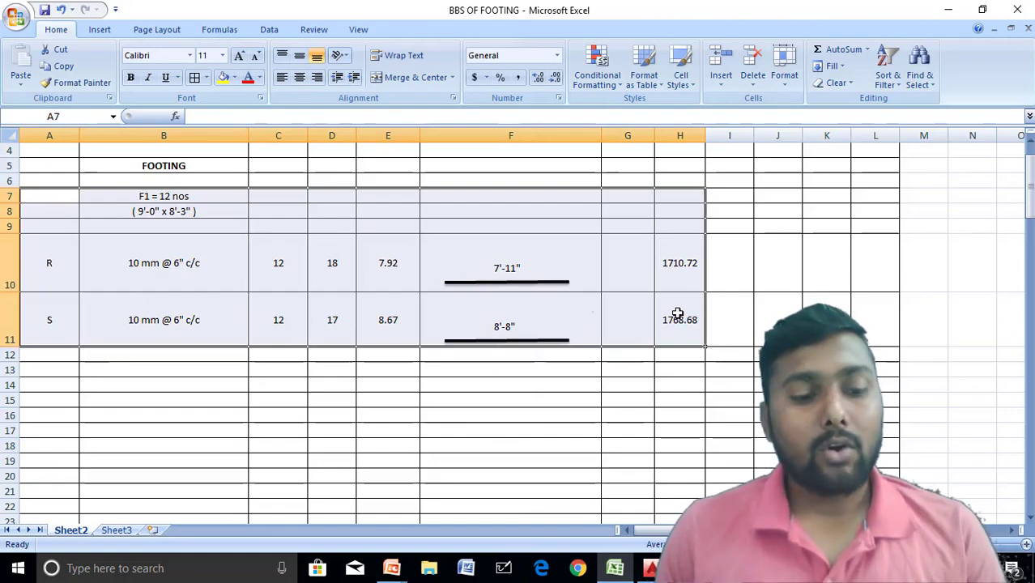
pyautogui.hotkey('ctrl', 'c')
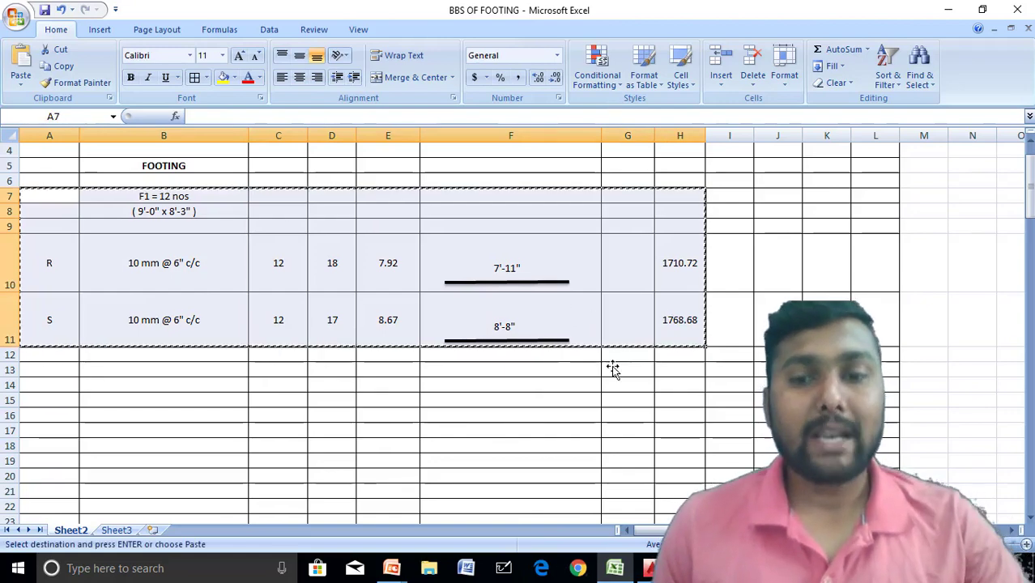
pyautogui.click(47, 373)
pyautogui.hotkey('ctrl', 'v')
pyautogui.scroll(-1, 118, 347)
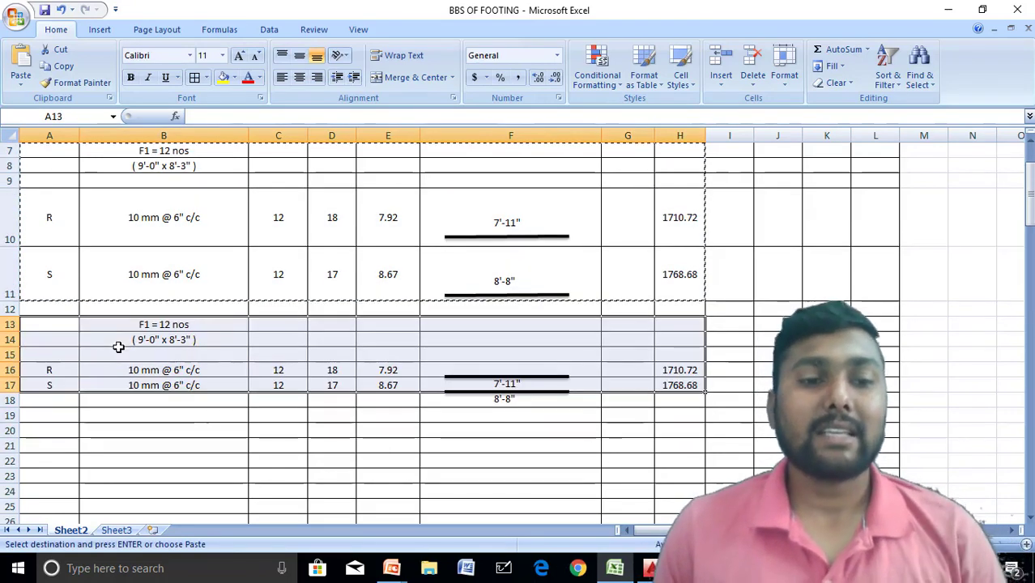
pyautogui.click(251, 462)
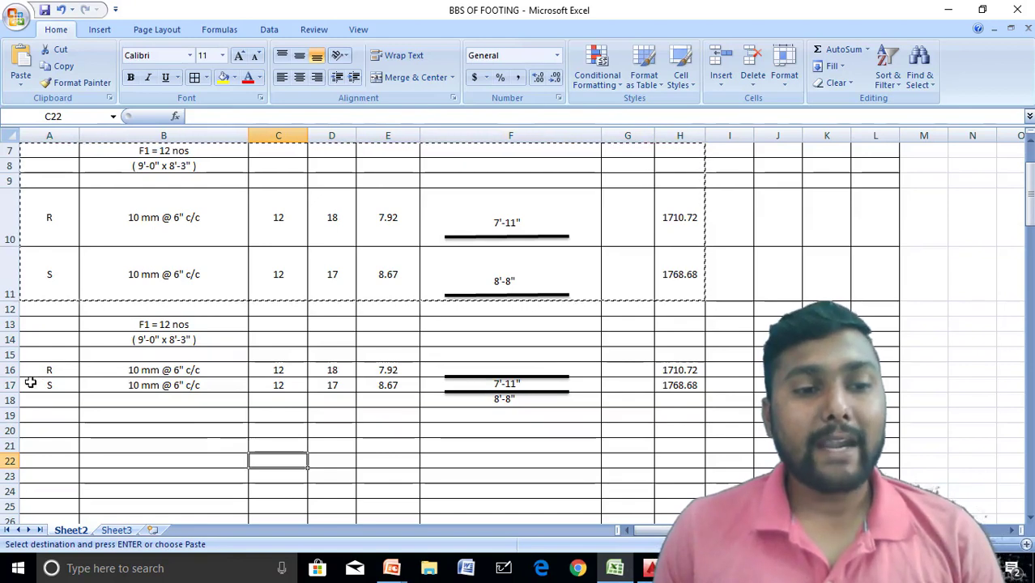
pyautogui.moveTo(11, 378); pyautogui.dragTo(11, 393)
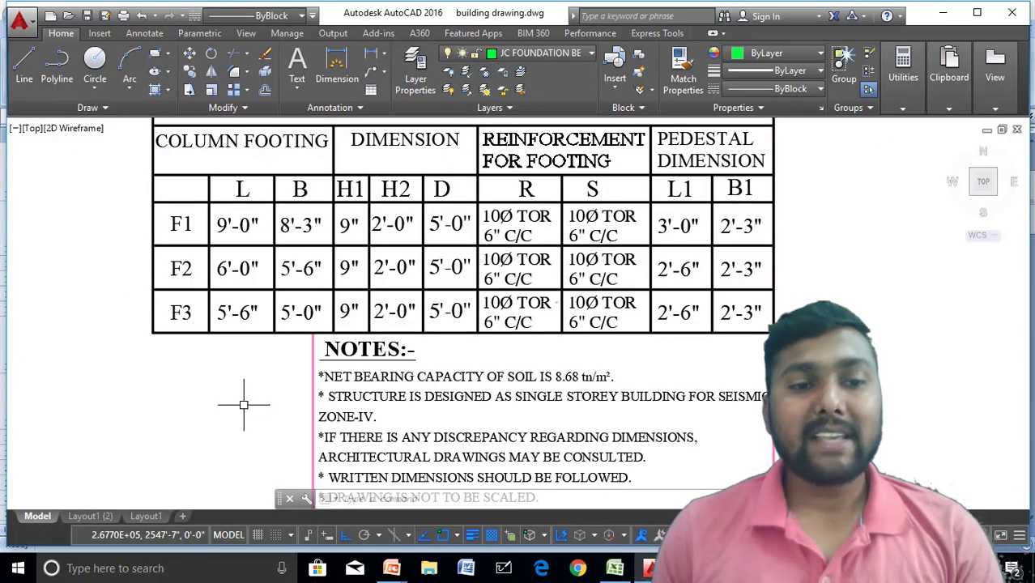
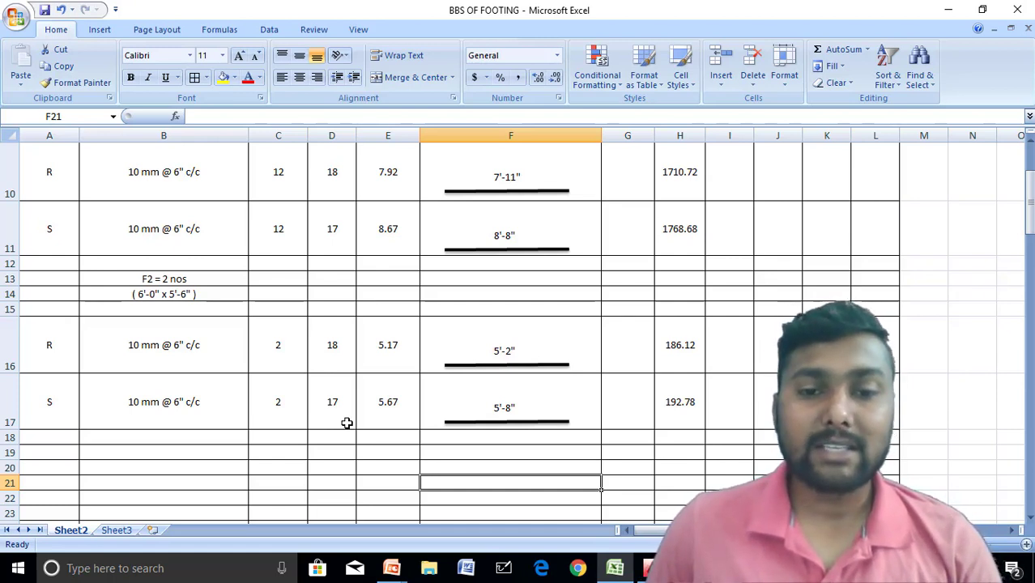
# - Enter footing F2's bar counts: 12 for bar R in cell D16 and 11 for bar S in D17, and check the formula in H16
pyautogui.click(341, 359)
pyautogui.write('12')
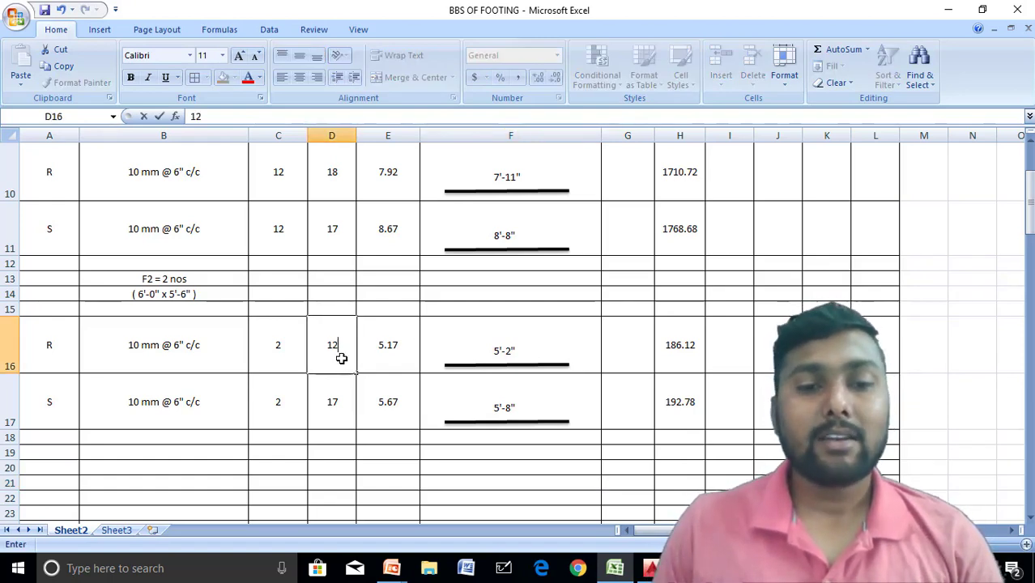
pyautogui.press('Return')
pyautogui.write('11')
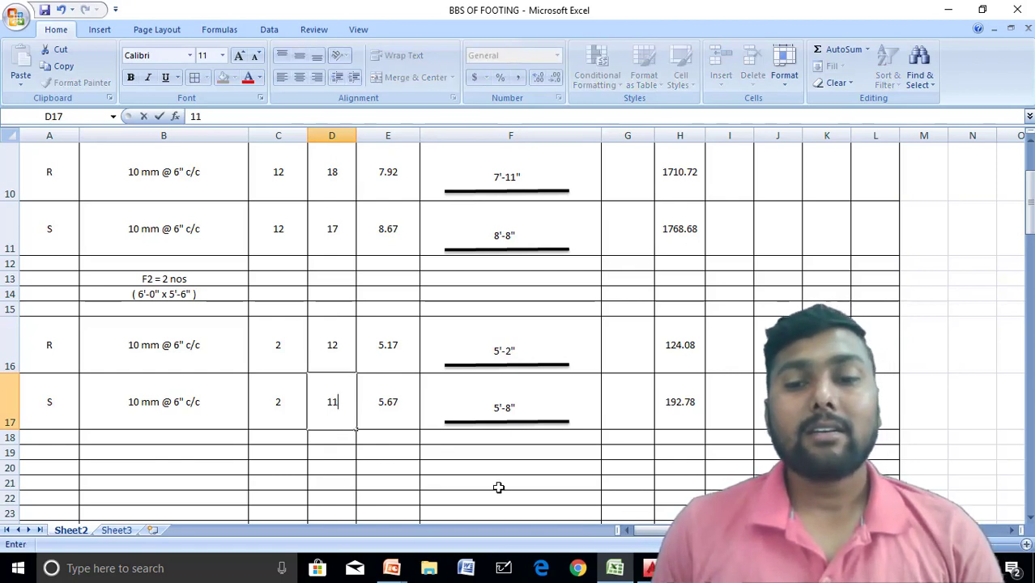
pyautogui.click(499, 487)
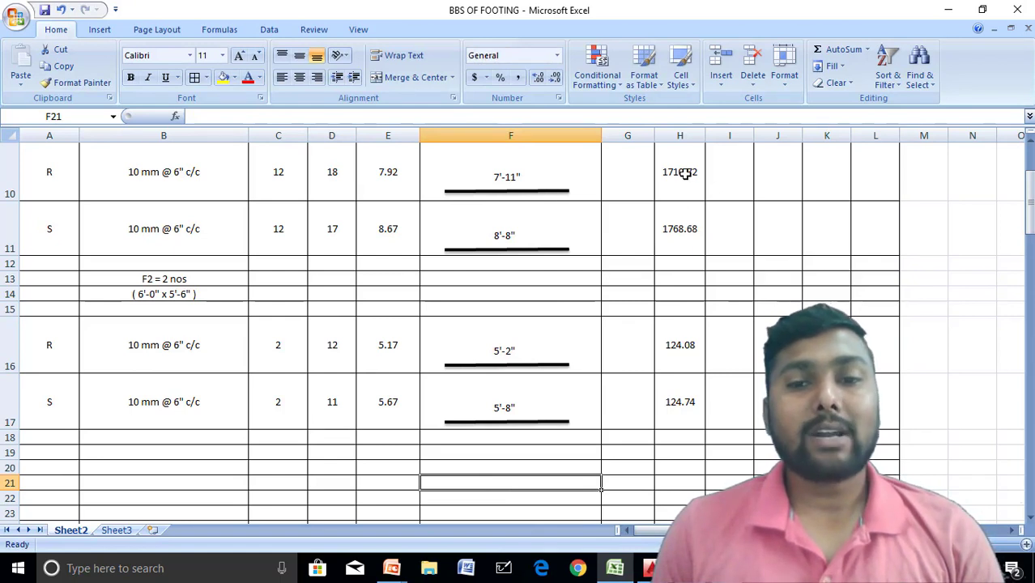
pyautogui.click(688, 361)
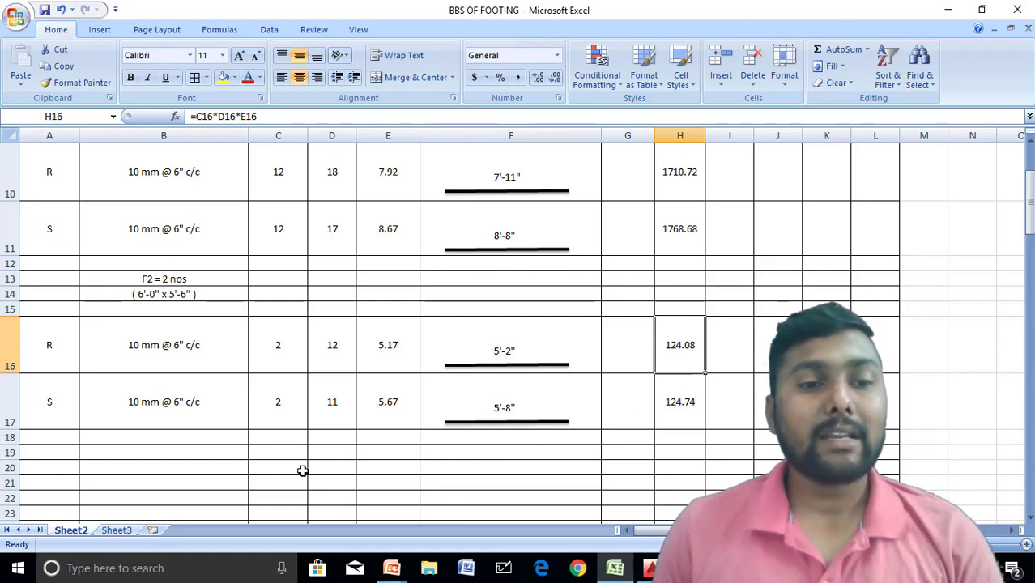
# - Copy the F2 footing block A13:H17 to the rows starting at cell A19
pyautogui.moveTo(44, 277); pyautogui.dragTo(667, 400)
pyautogui.hotkey('ctrl', 'c')
pyautogui.scroll(-2, 660, 389)
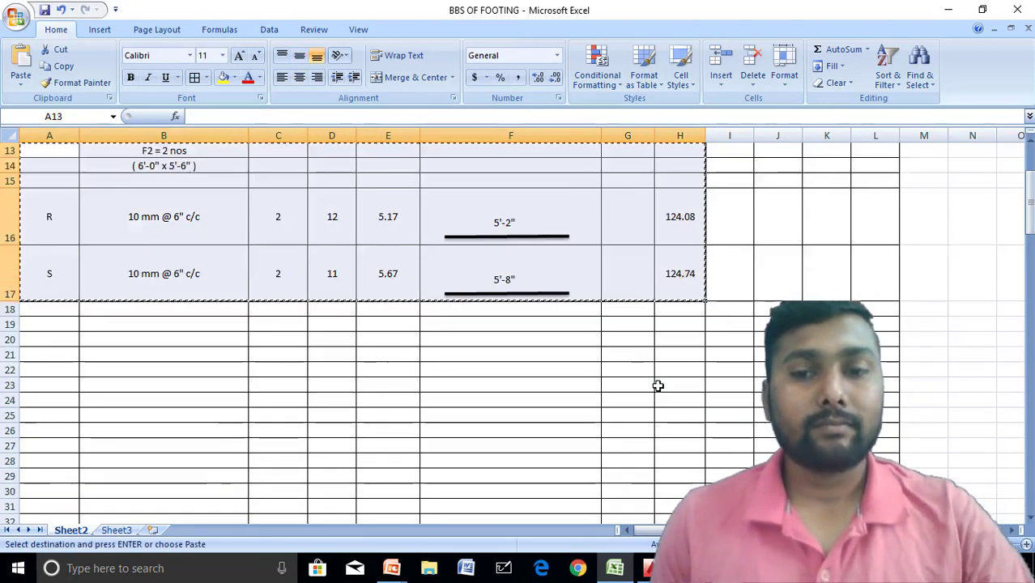
pyautogui.click(48, 282)
pyautogui.hotkey('ctrl', 'v')
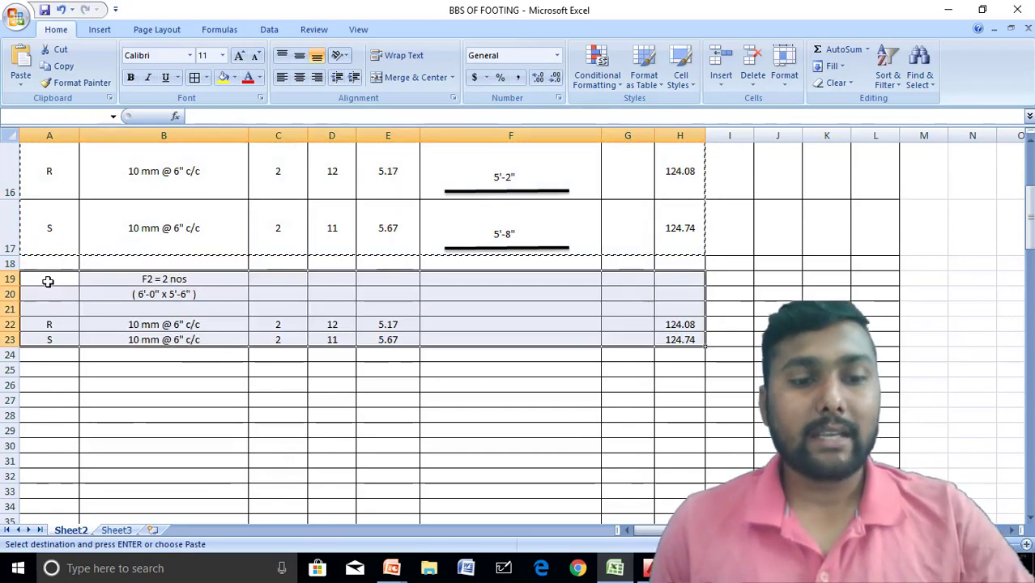
pyautogui.click(206, 427)
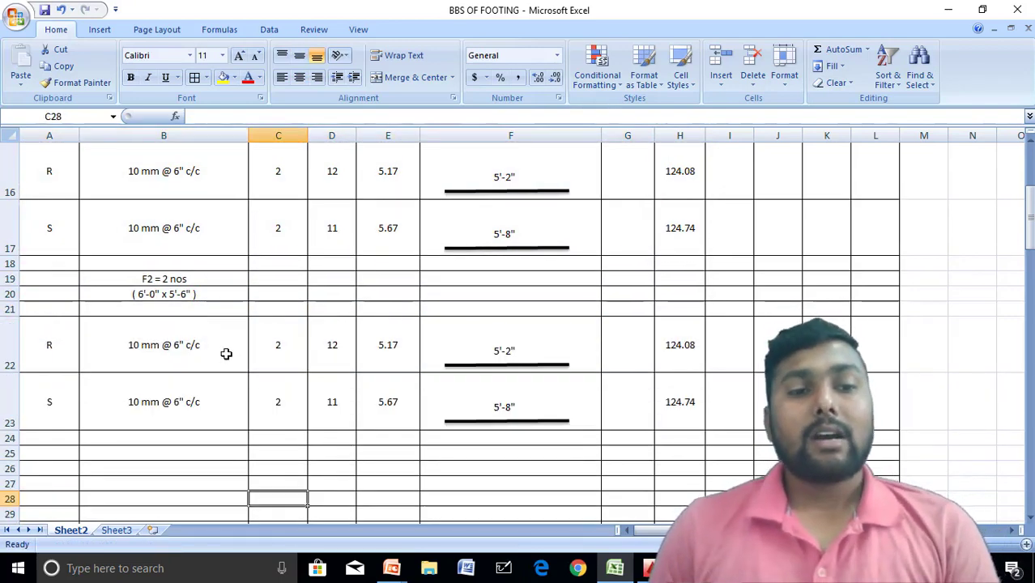
# - Consult the AutoCAD foundation drawing and change the footing label in cell B19 to F3= 4 nos
pyautogui.click(649, 572)
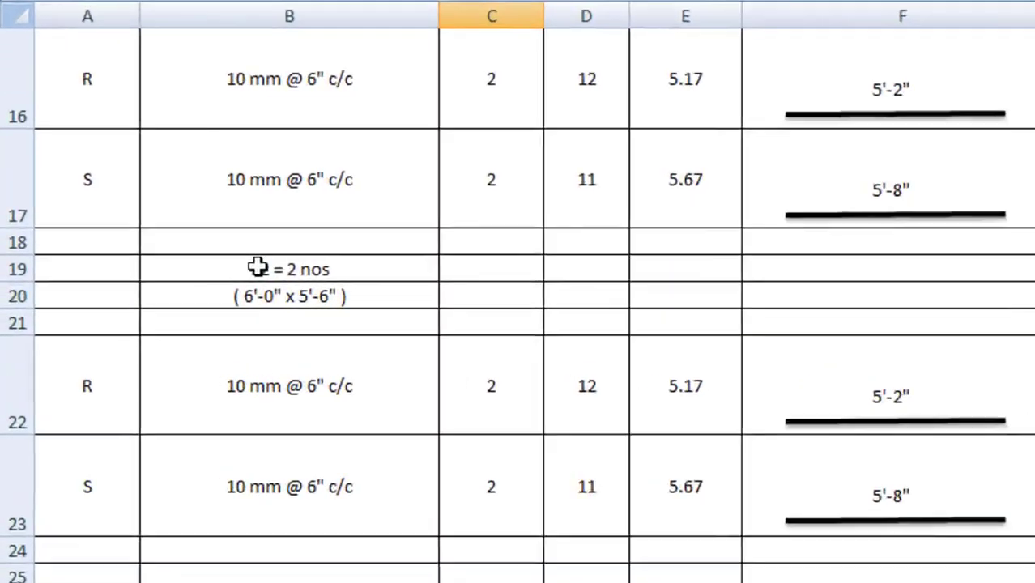
pyautogui.click(162, 270)
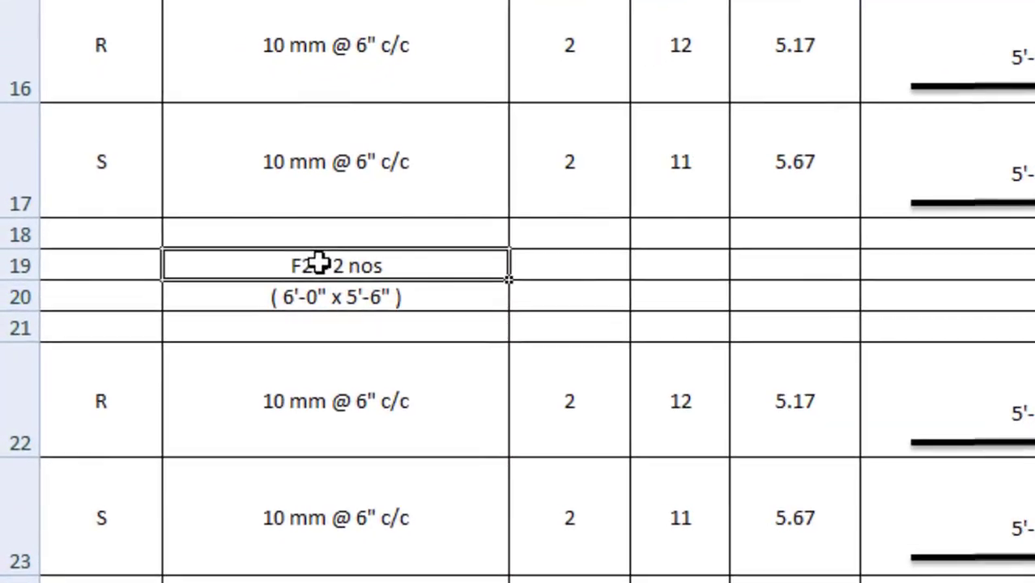
pyautogui.press('BackSpace')
pyautogui.press('BackSpace')
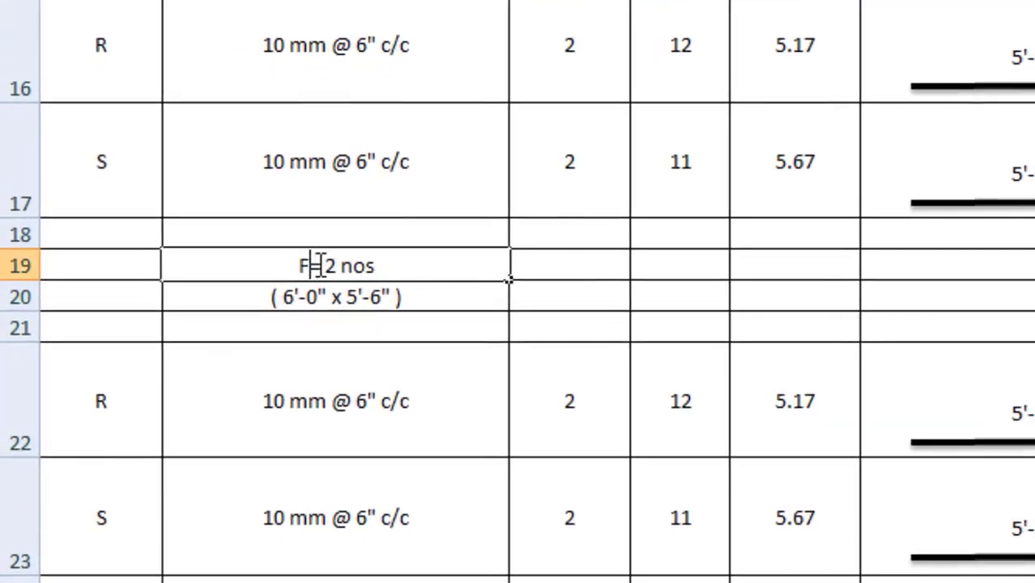
pyautogui.write('3')
pyautogui.click(341, 264)
pyautogui.press('BackSpace')
pyautogui.write('4')
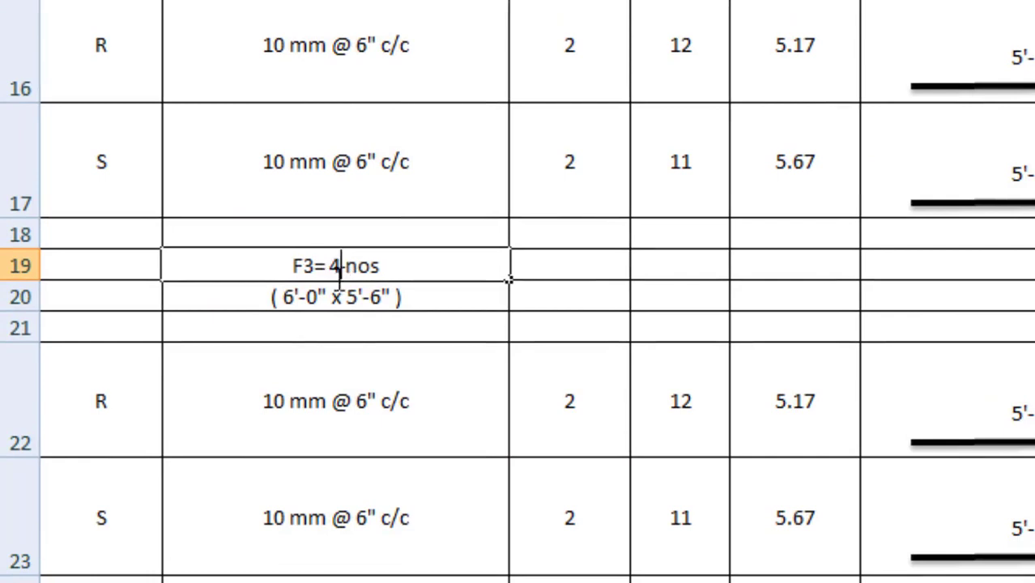
# - Change the footing size in cell B20 to ( 5'-6" x 5'-0" )
pyautogui.click(289, 298)
pyautogui.doubleClick(292, 298)
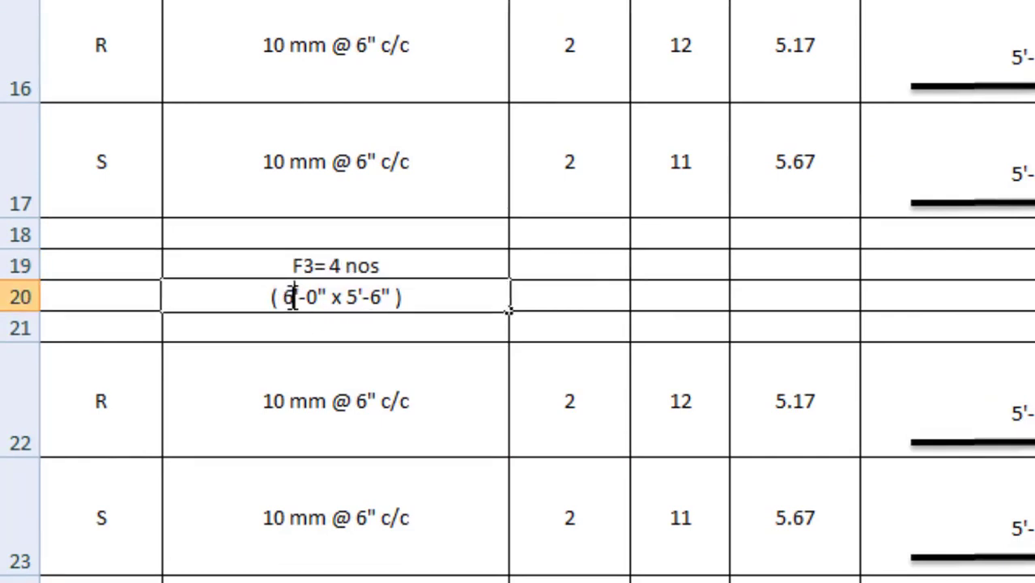
pyautogui.press('BackSpace')
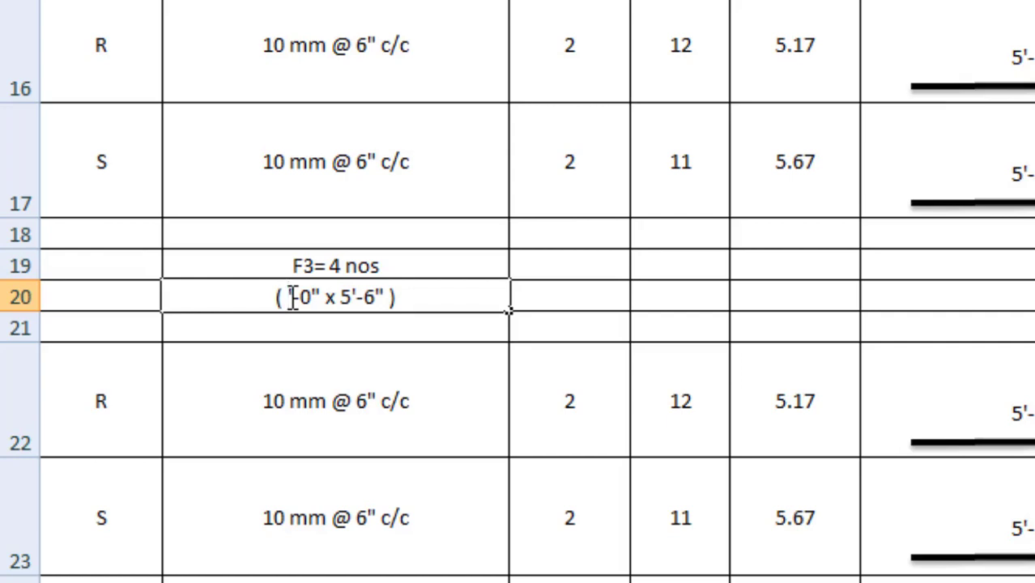
pyautogui.write('5')
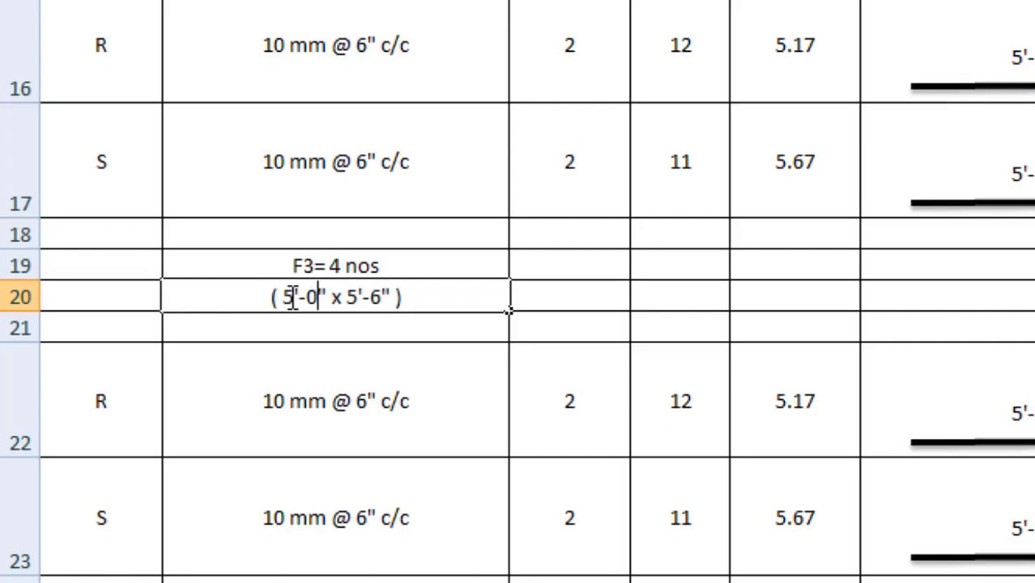
pyautogui.press('BackSpace')
pyautogui.write('6')
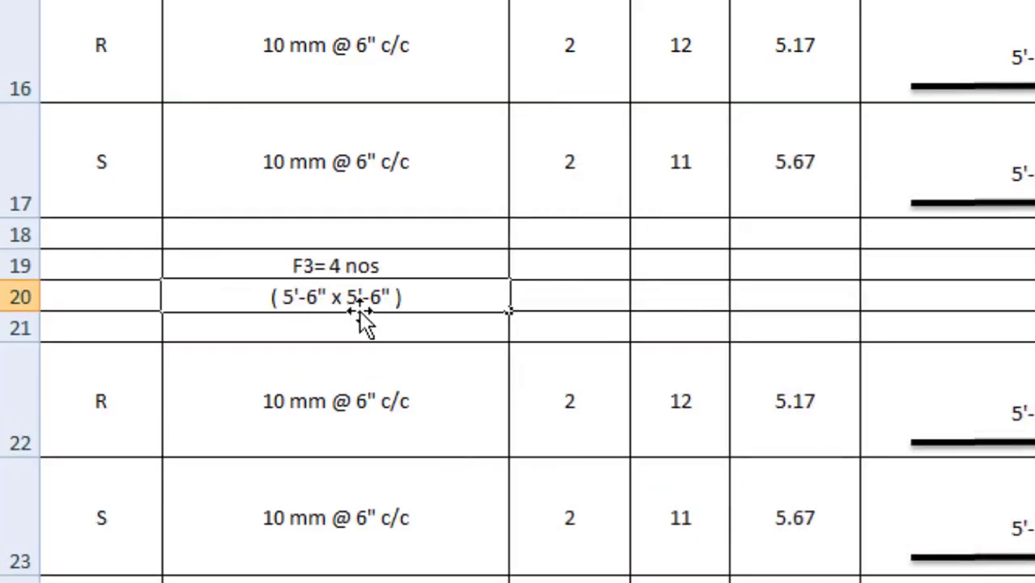
pyautogui.press('BackSpace')
pyautogui.write('0')
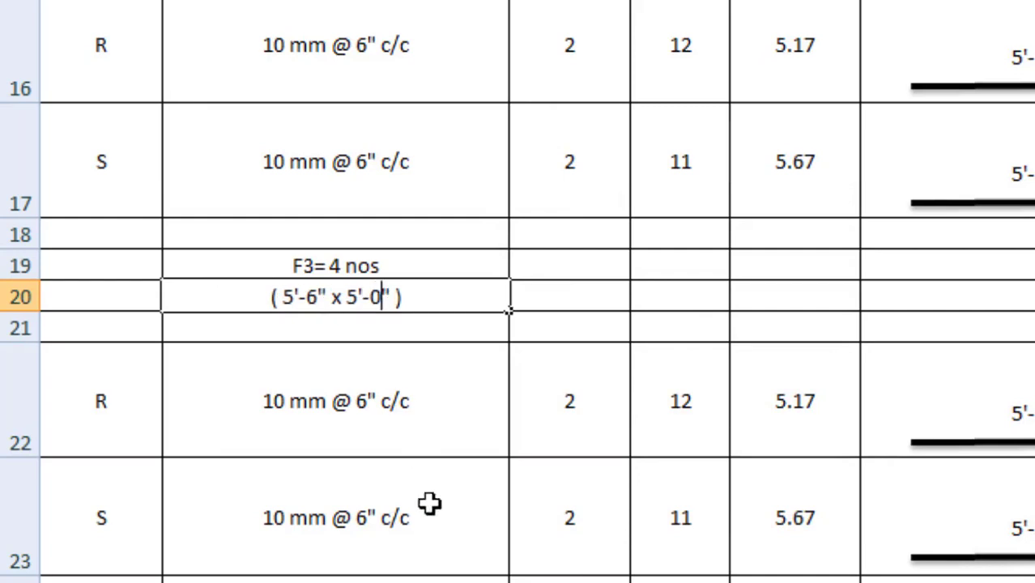
pyautogui.click(444, 581)
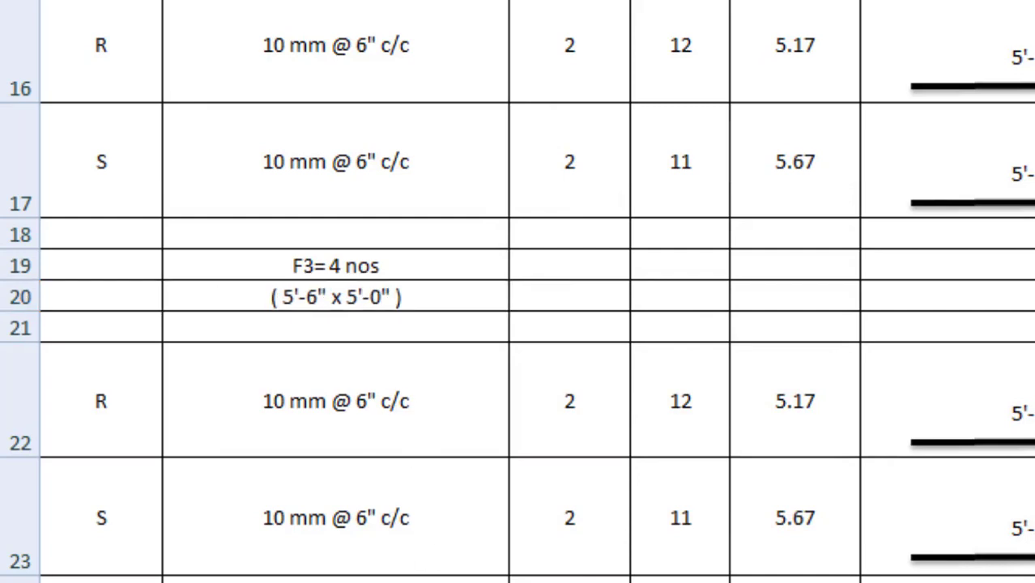
# - Enter 4 as footing F3's member count for bar R in cell C22 and bar S in cell C23
pyautogui.click(579, 407)
pyautogui.write('4')
pyautogui.click(567, 514)
pyautogui.write('4')
pyautogui.click(703, 560)
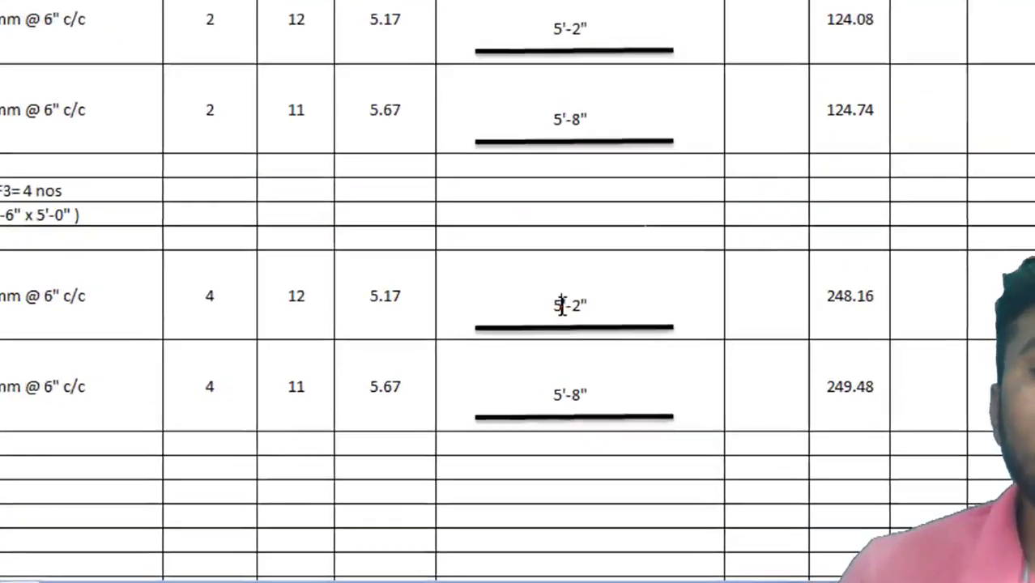
# - Change the shape length label above footing F3's bar R line in row 22 to 4'-8"
pyautogui.click(499, 352)
pyautogui.press('Delete')
pyautogui.write('4')
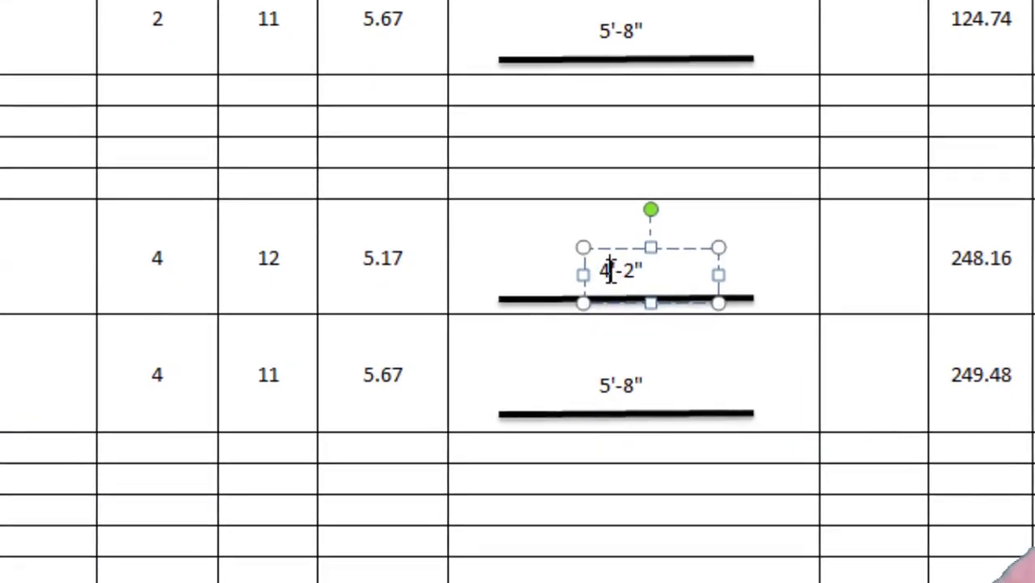
pyautogui.press('Right')
pyautogui.press('Right')
pyautogui.press('Delete')
pyautogui.write('8')
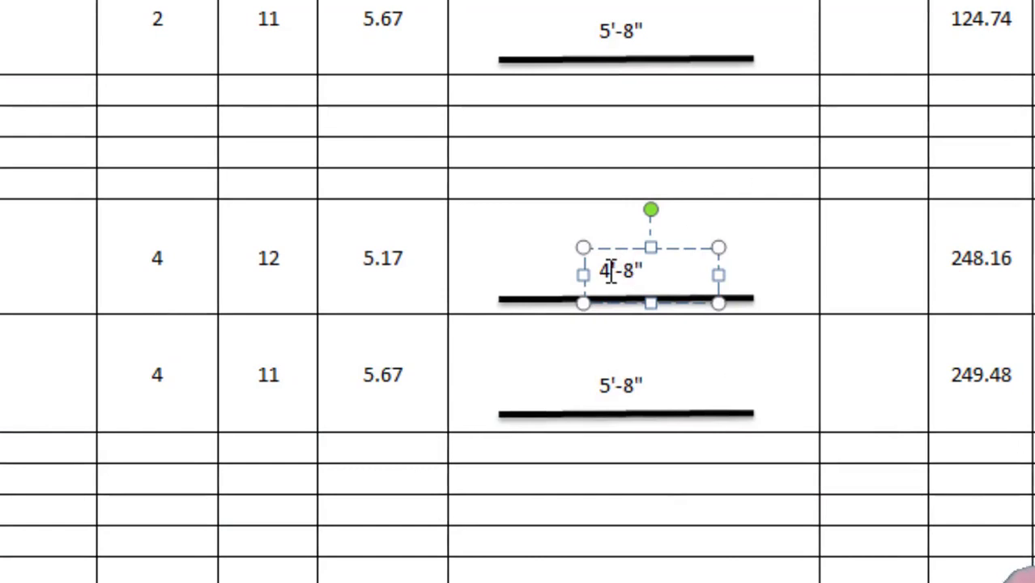
pyautogui.click(636, 537)
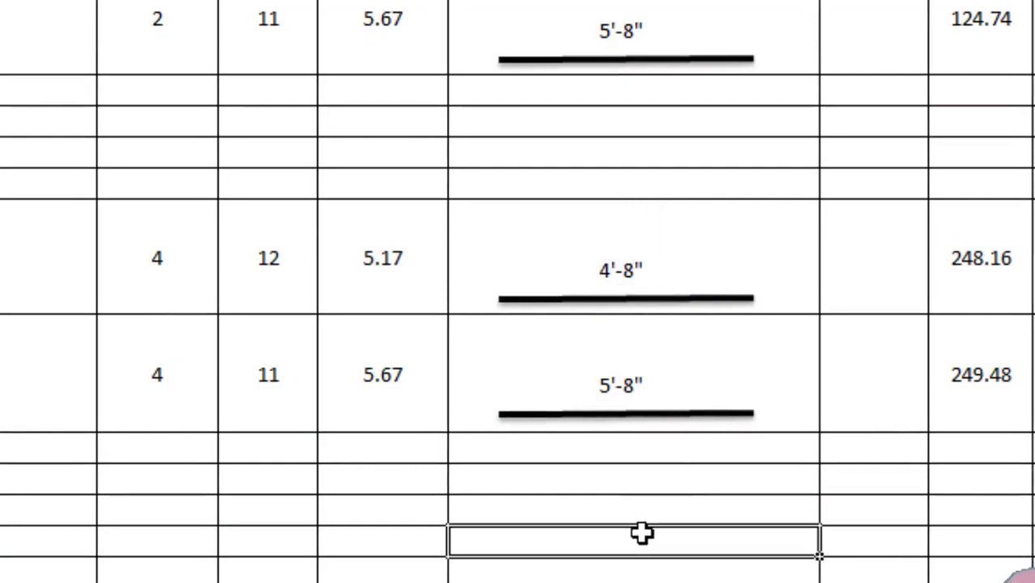
# - Change the shape length label above footing F3's bar S line in row 23 to 5'-2"
pyautogui.click(610, 387)
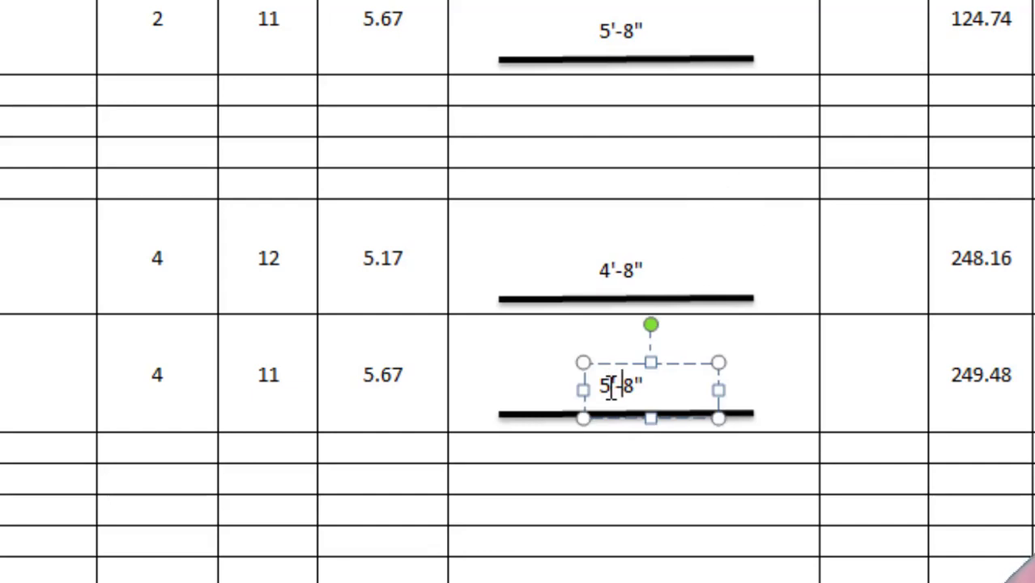
pyautogui.press('BackSpace')
pyautogui.write('2')
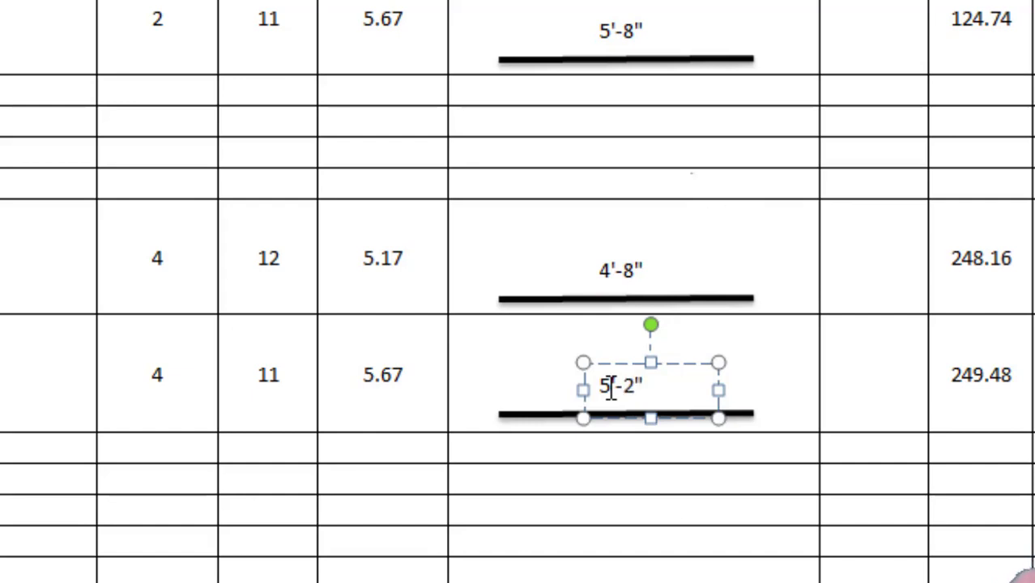
pyautogui.click(604, 508)
# - Set footing F3's cutting lengths to 4.67 for bar R in cell E22 and 5.17 for bar S in cell E23
pyautogui.click(399, 279)
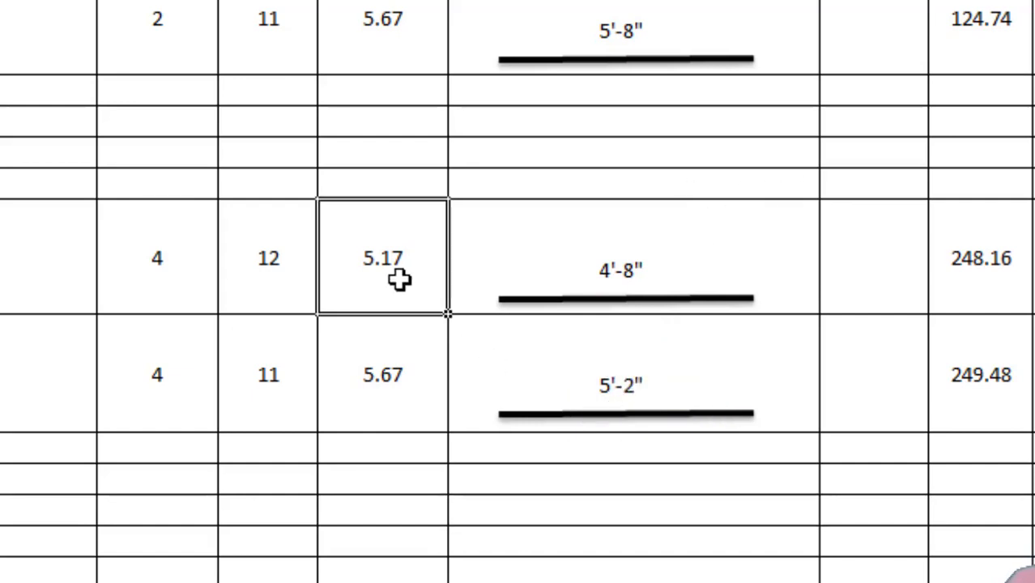
pyautogui.write('4.67')
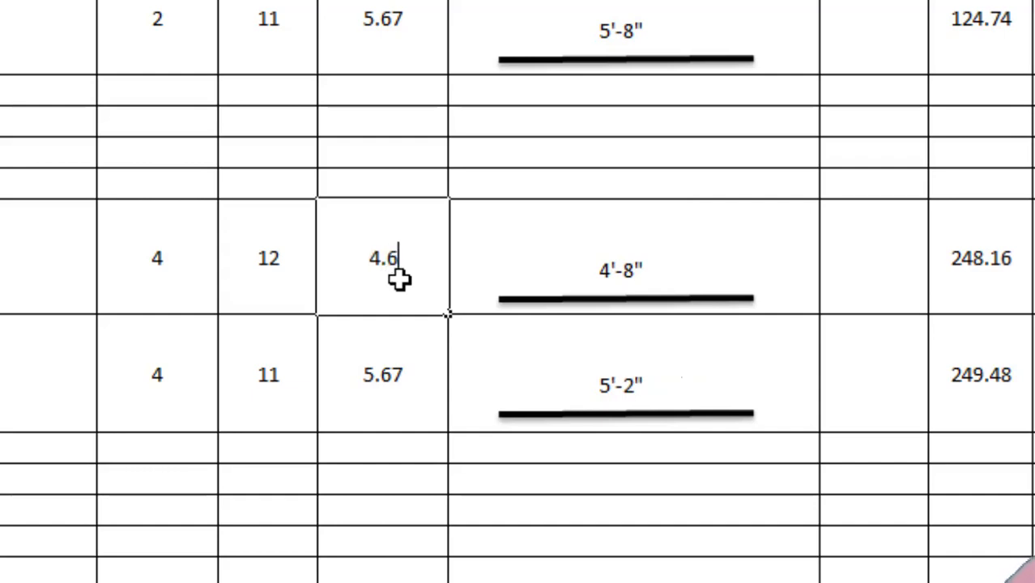
pyautogui.press('Return')
pyautogui.click(526, 525)
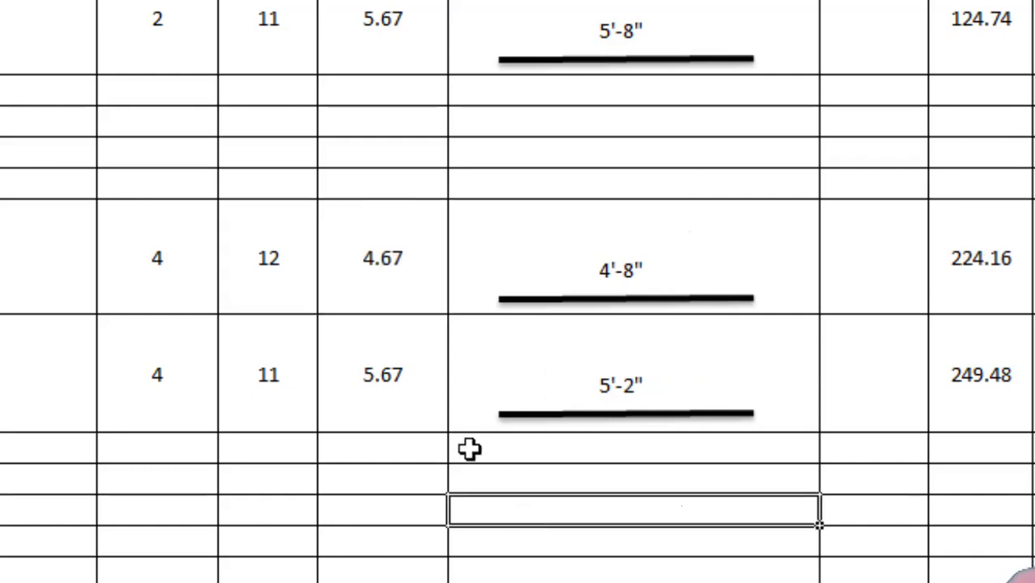
pyautogui.click(405, 414)
pyautogui.write('5.17')
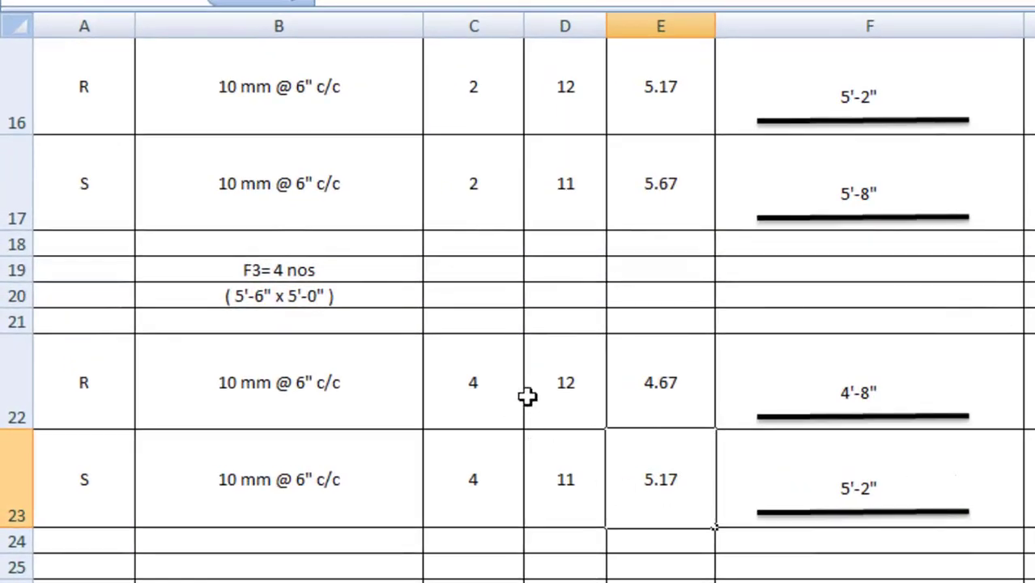
# - Set footing F3's number of bars to 11 for bar R in cell D22 and 10 for bar S in cell D23
pyautogui.click(528, 397)
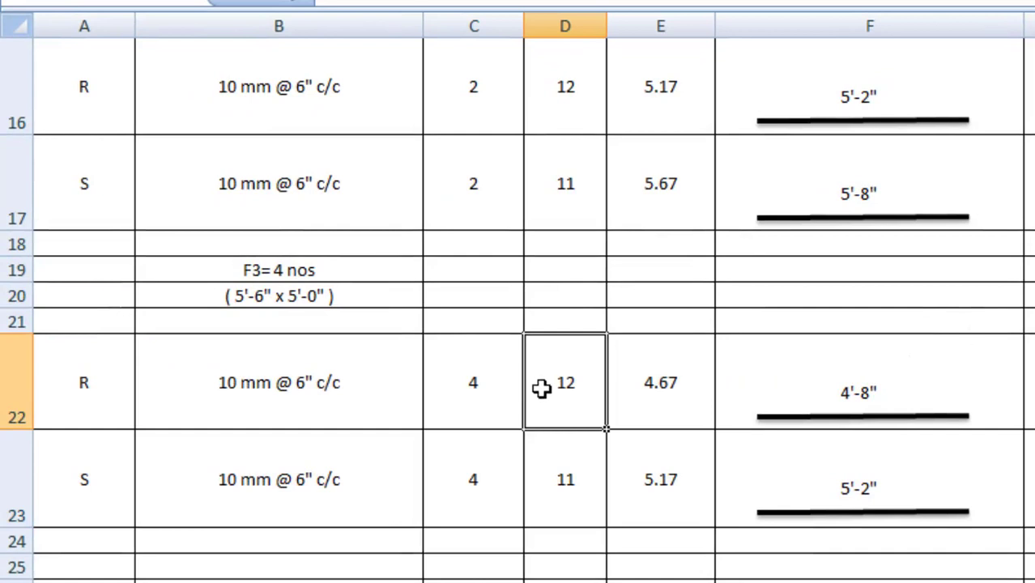
pyautogui.write('11')
pyautogui.click(607, 539)
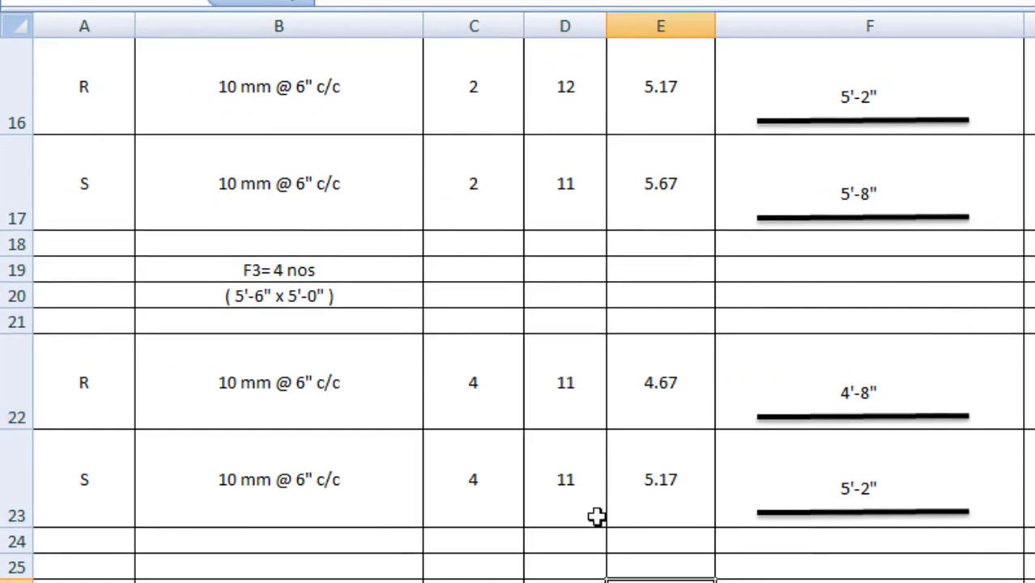
pyautogui.click(581, 503)
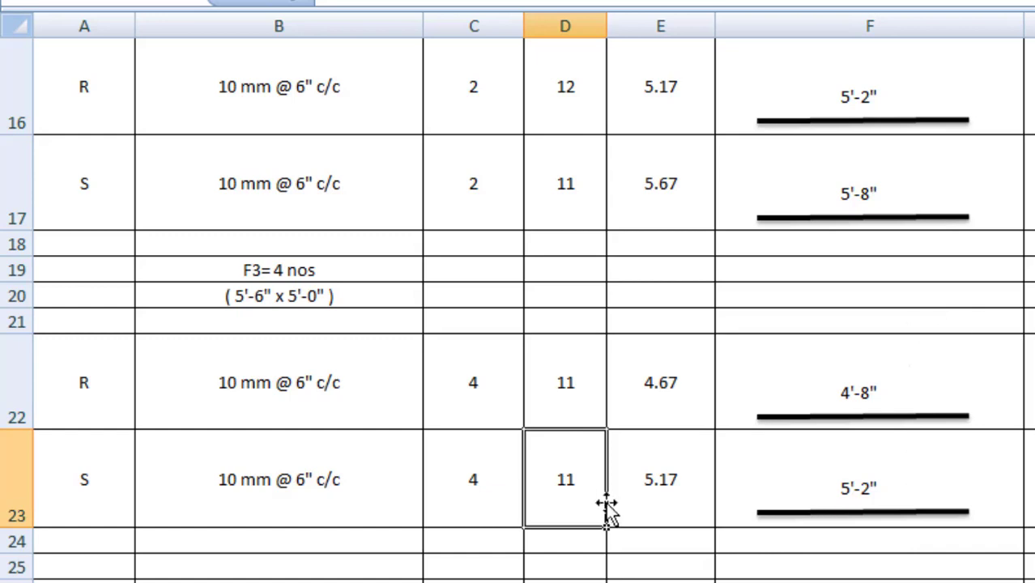
pyautogui.write('10')
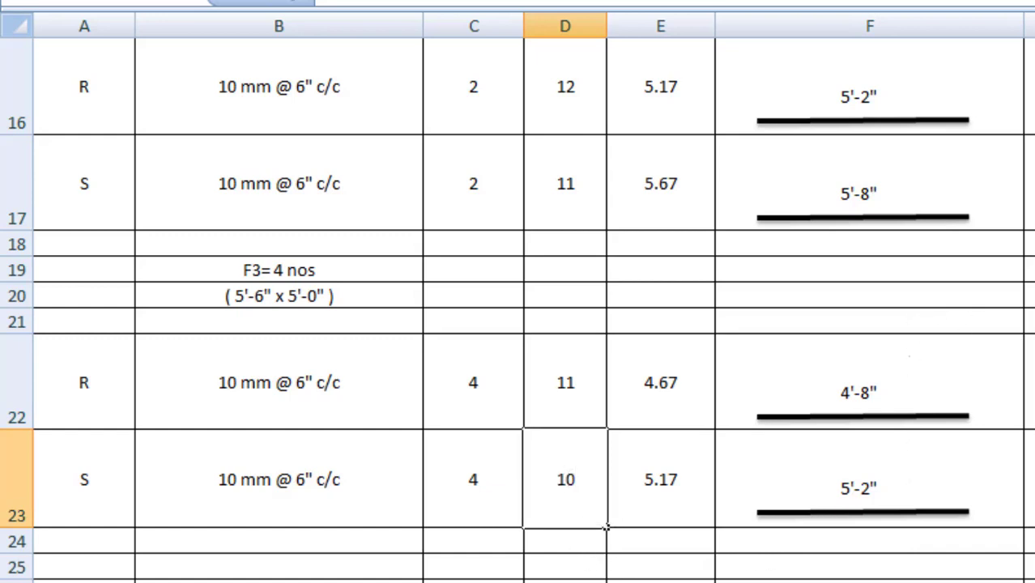
pyautogui.click(784, 581)
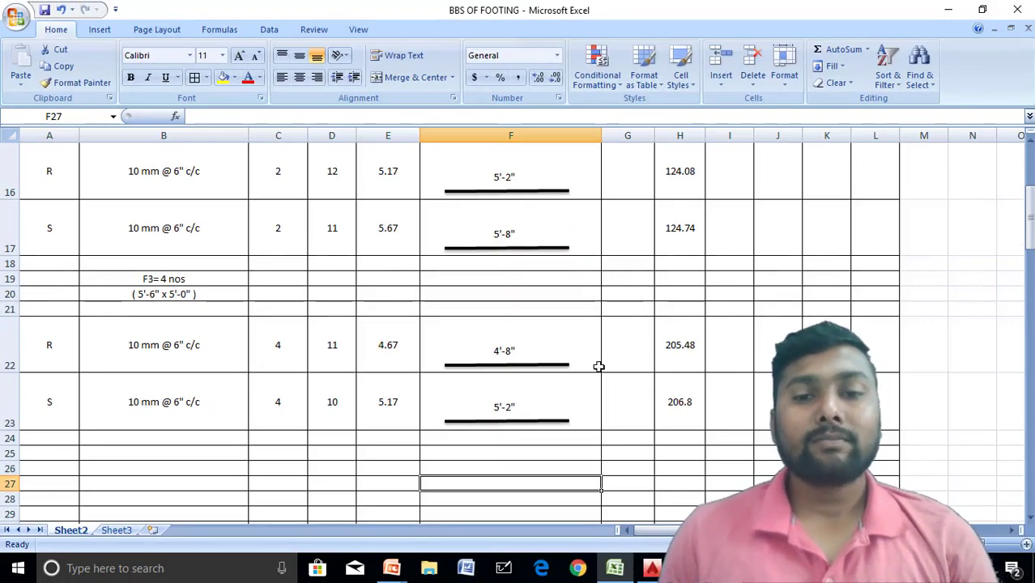
# - Enter the label TOTAL LENGTH OF BAR IN FEET in cell B26 below the footing F3 block
pyautogui.scroll(1, 599, 366)
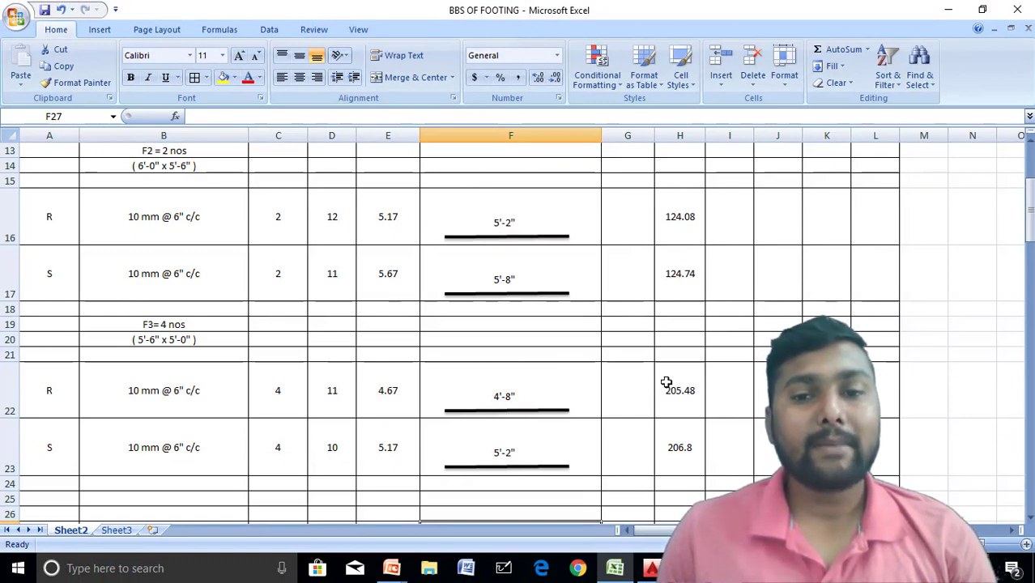
pyautogui.scroll(-2, 666, 376)
pyautogui.click(539, 399)
pyautogui.click(160, 338)
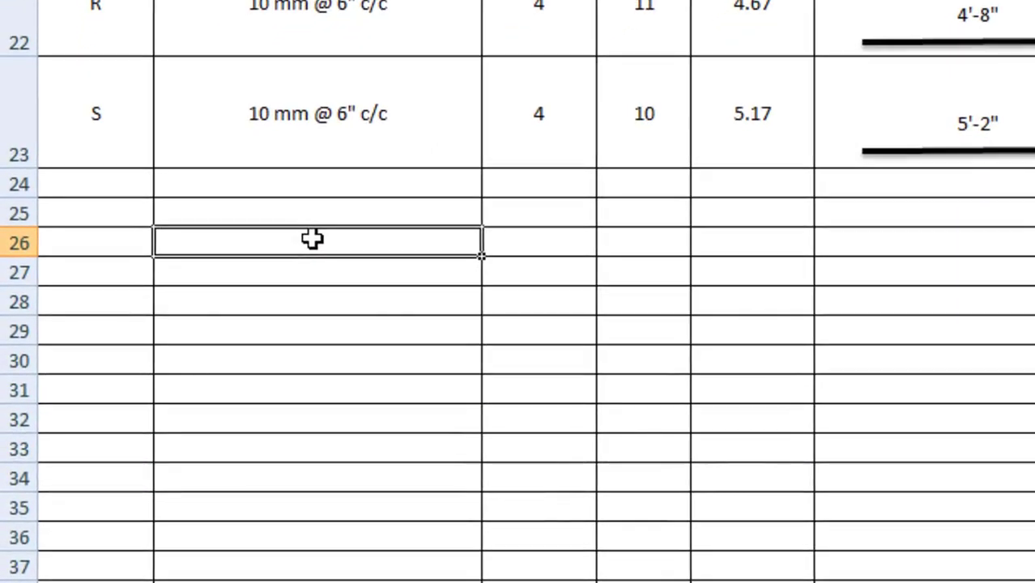
pyautogui.write('TOT')
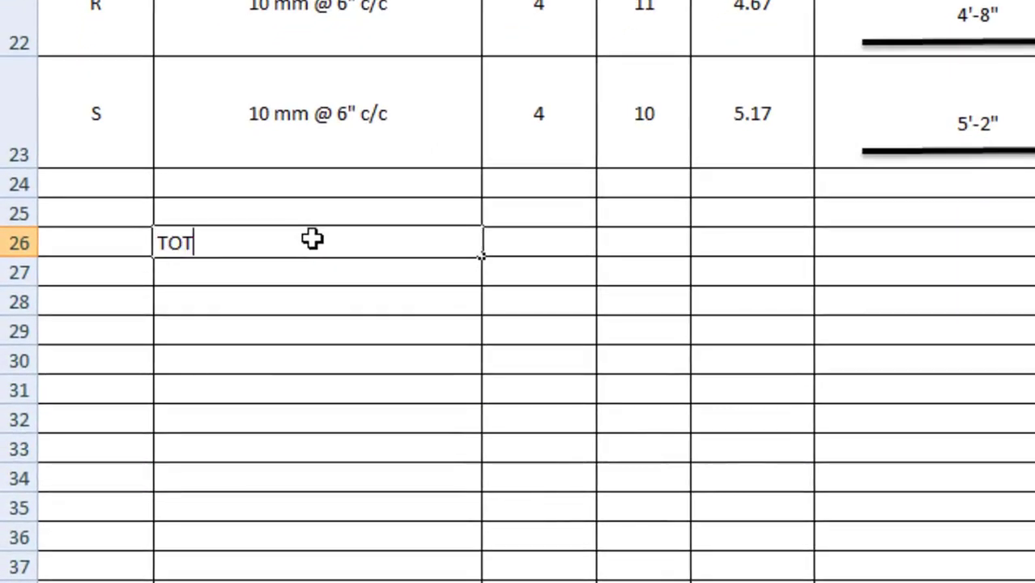
pyautogui.write('AL LENGTH')
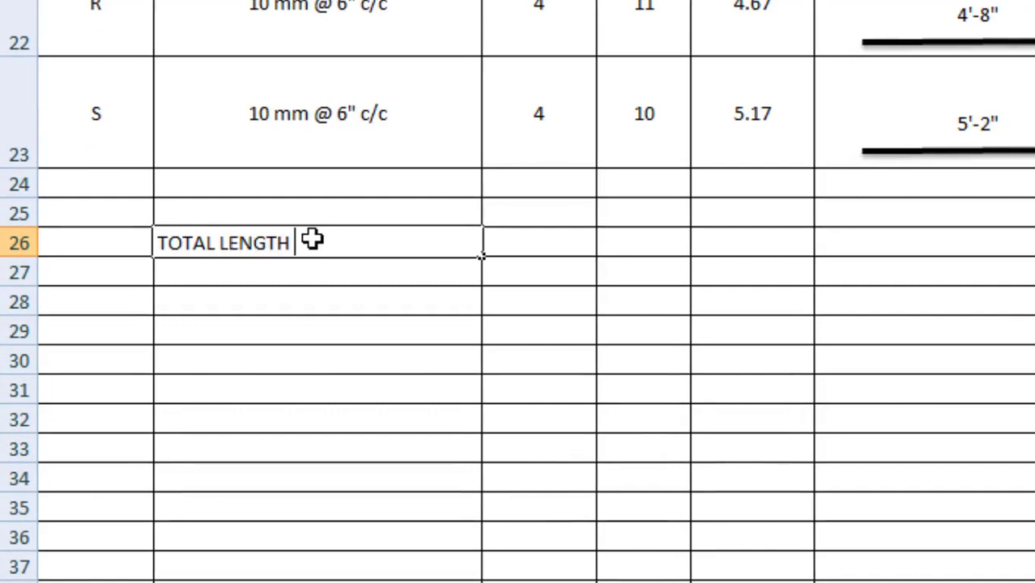
pyautogui.write(' OF BAR IN FEET')
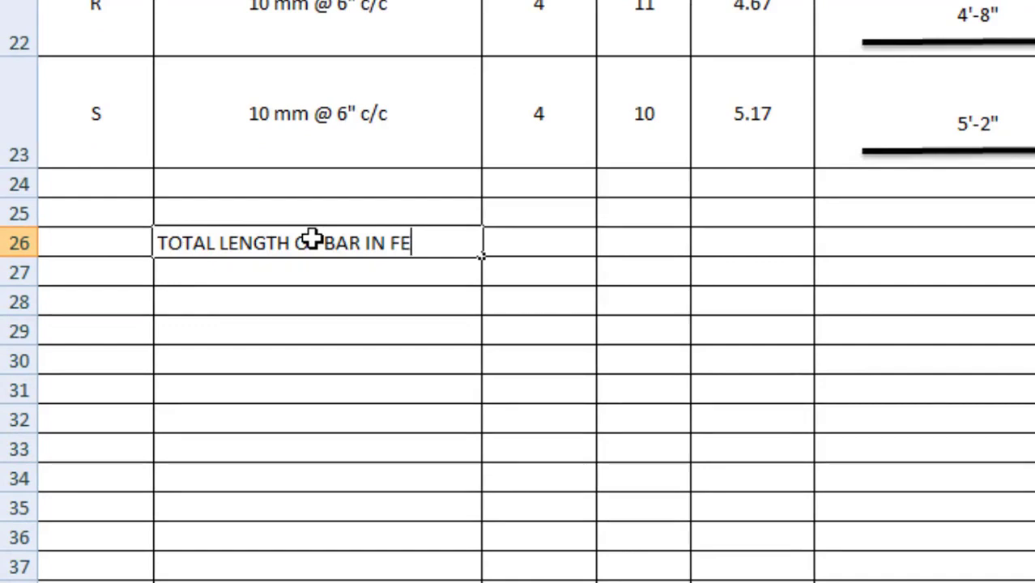
pyautogui.click(478, 390)
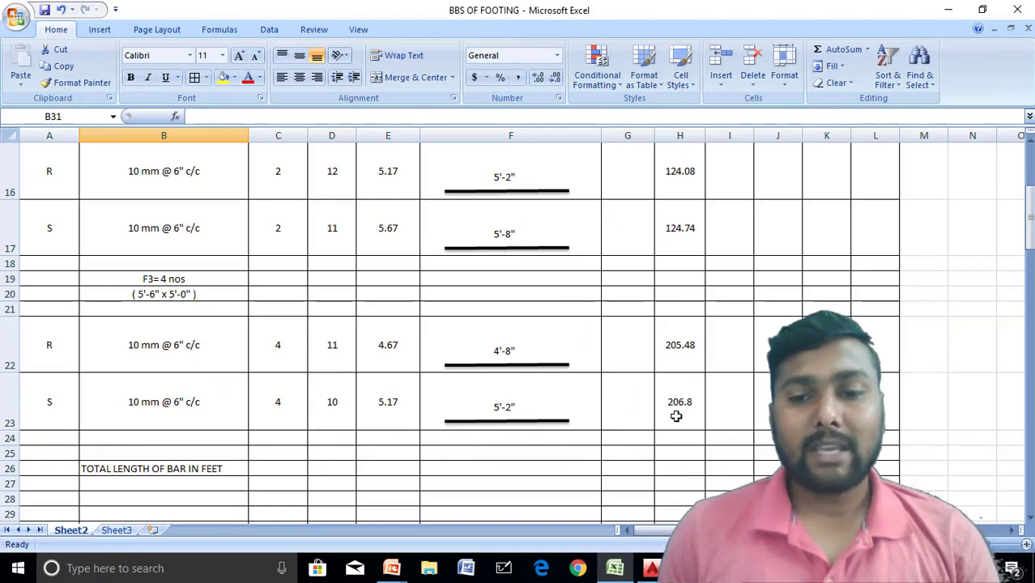
# - Total the bar lengths of all footings from cell H10 down into cell H26 with AutoSum
pyautogui.scroll(5, 677, 417)
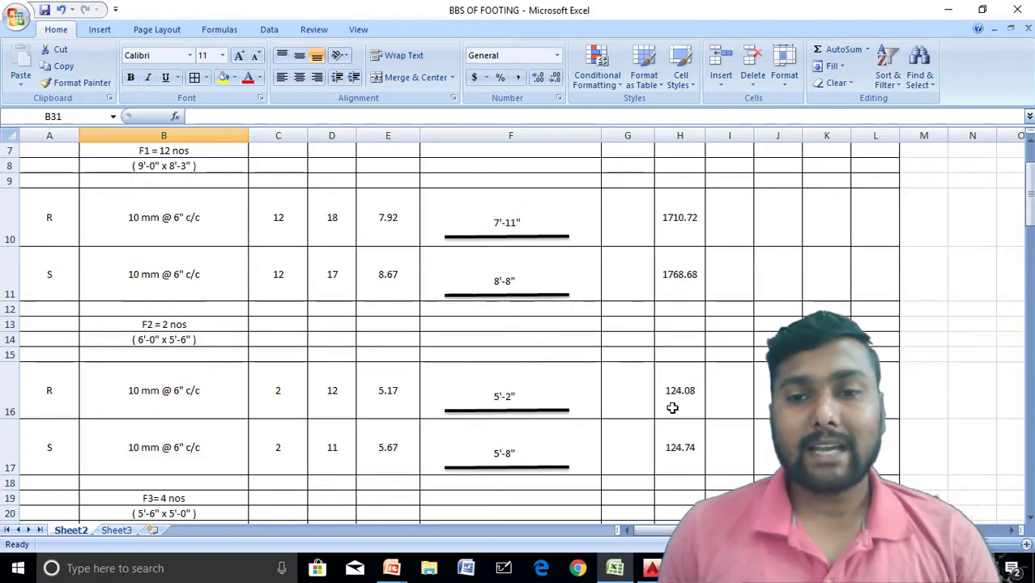
pyautogui.click(686, 331)
pyautogui.moveTo(685, 331); pyautogui.dragTo(679, 360)
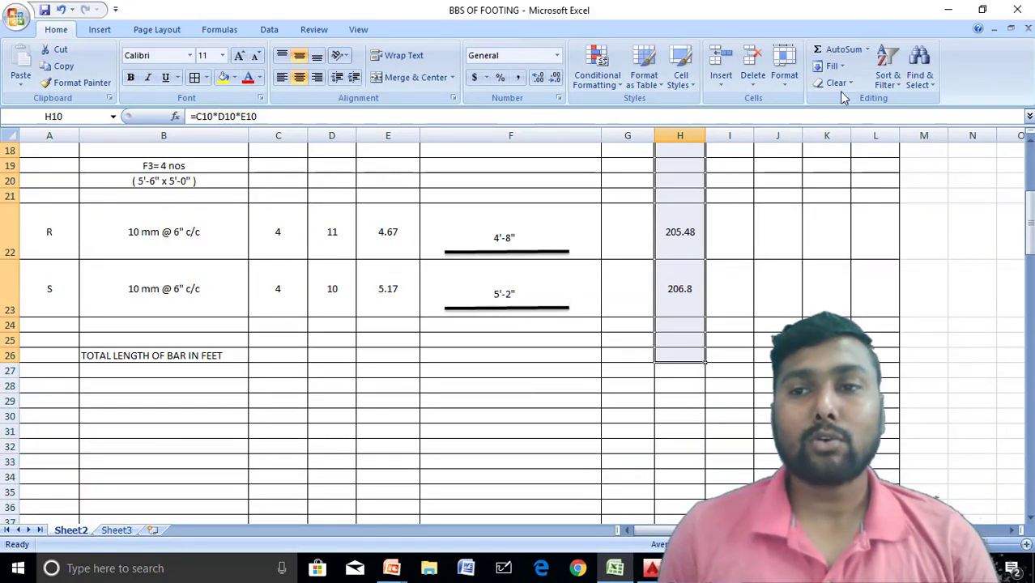
pyautogui.click(843, 50)
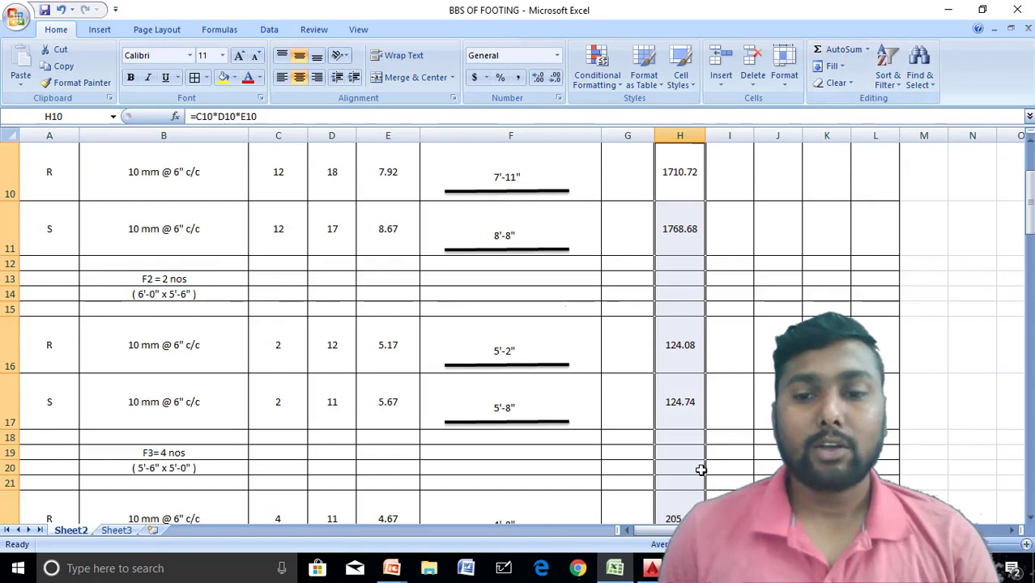
pyautogui.scroll(-6, 699, 475)
pyautogui.scroll(3, 570, 424)
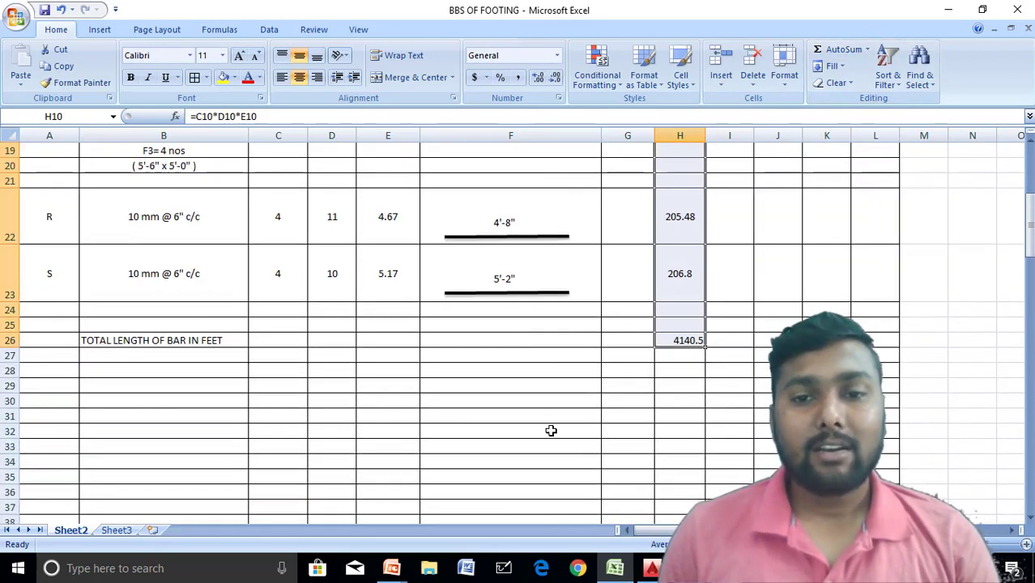
pyautogui.click(567, 425)
# - Enter the label TOTAL LENGTH IN ,METER in cell B27
pyautogui.click(169, 358)
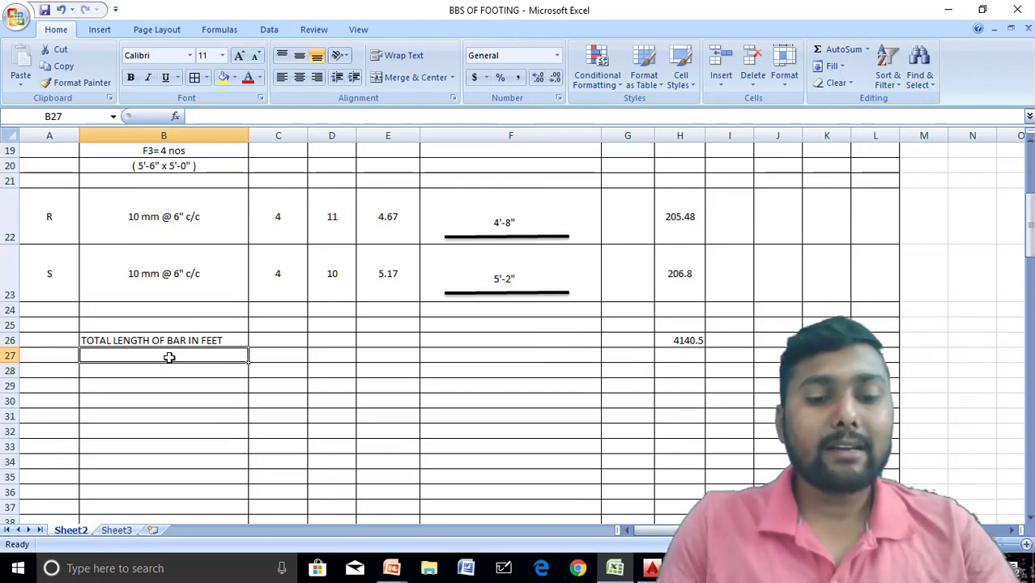
pyautogui.write('TOTAL')
pyautogui.write(' LENGTH')
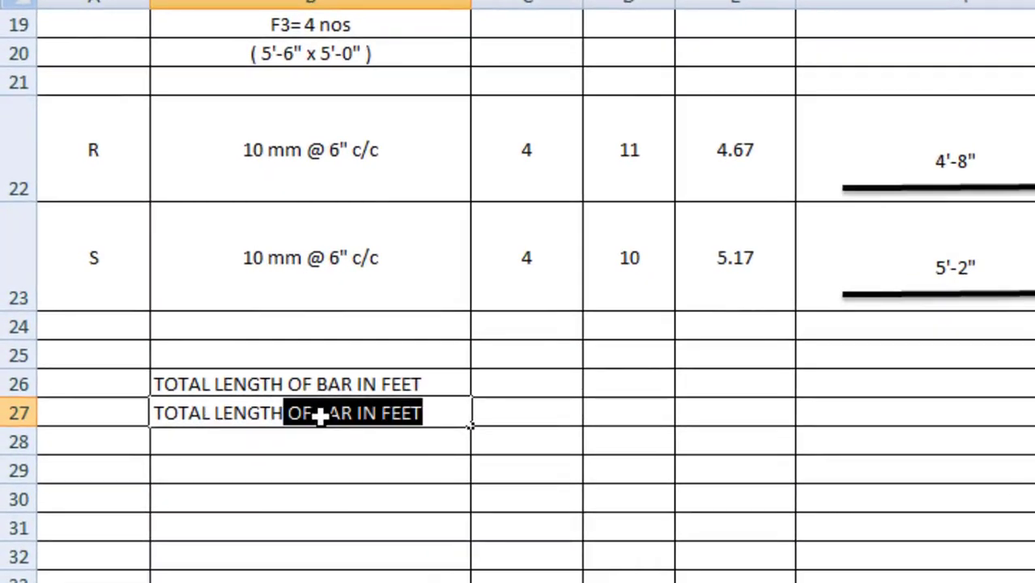
pyautogui.write(' IN')
pyautogui.write(' METER')
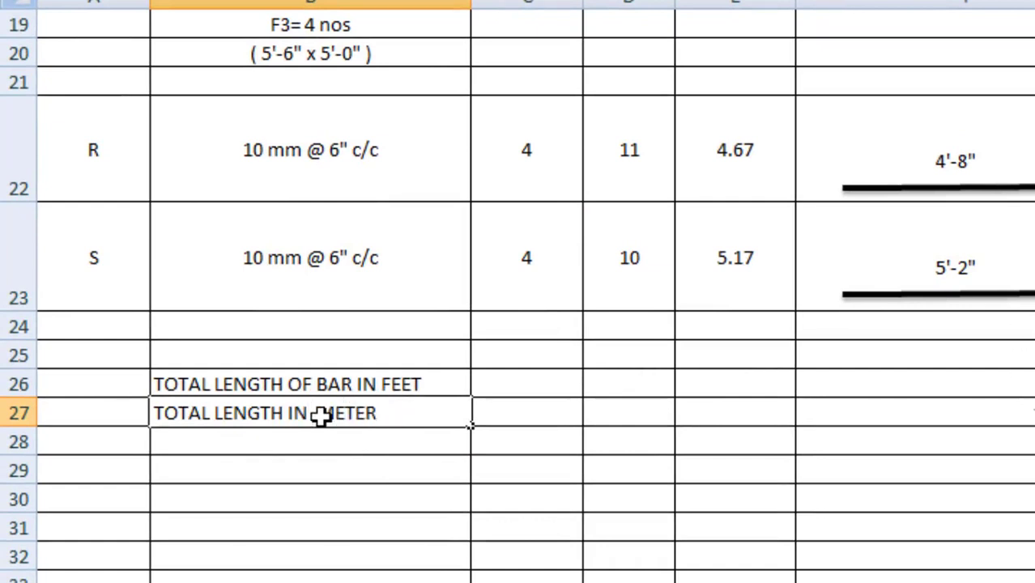
pyautogui.click(339, 535)
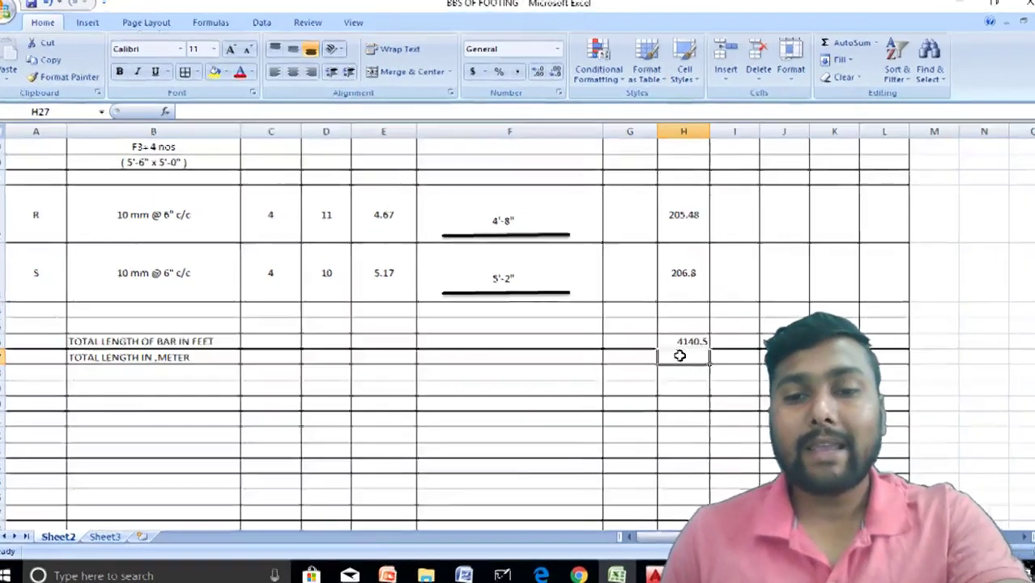
# - Convert the total bar length to metres in cell H27 with the formula =H26/3.28
pyautogui.write('=')
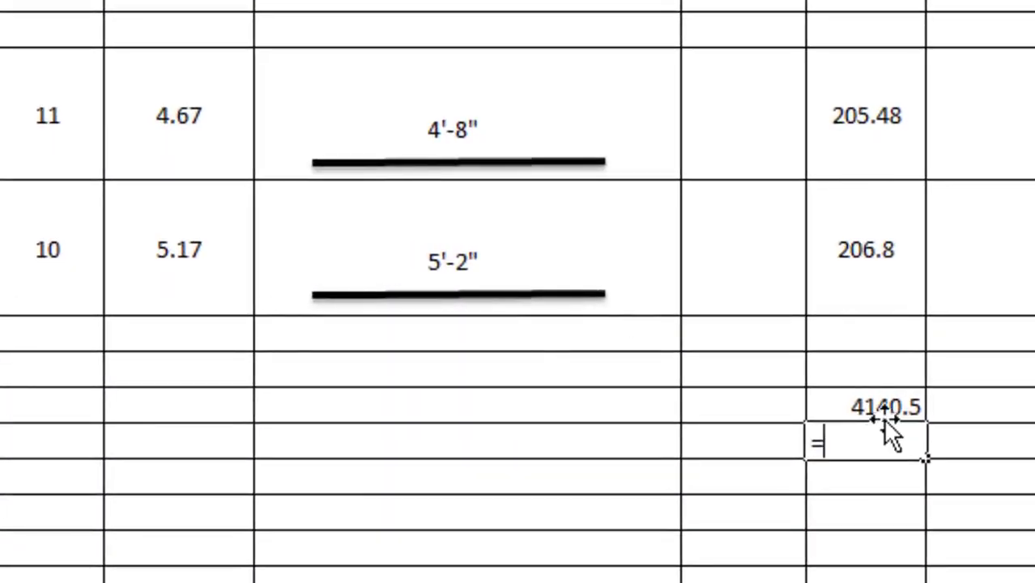
pyautogui.click(881, 407)
pyautogui.write('/3.')
pyautogui.write('28')
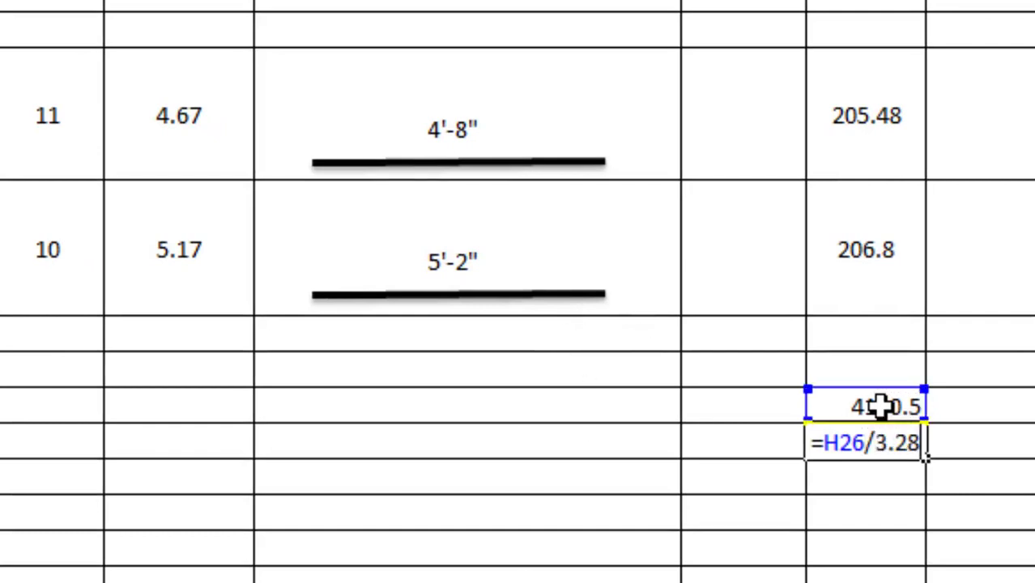
pyautogui.press('Return')
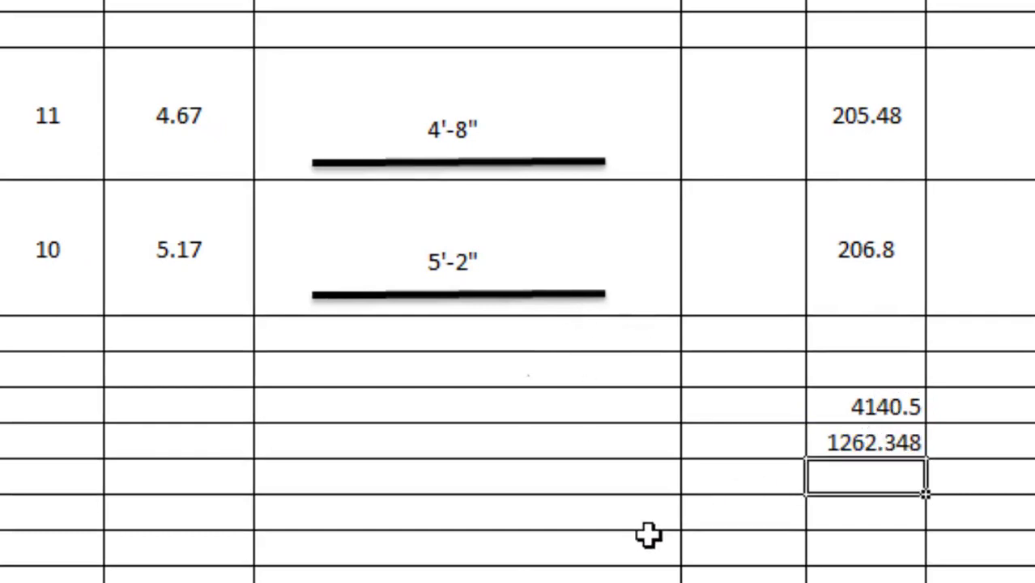
pyautogui.click(496, 511)
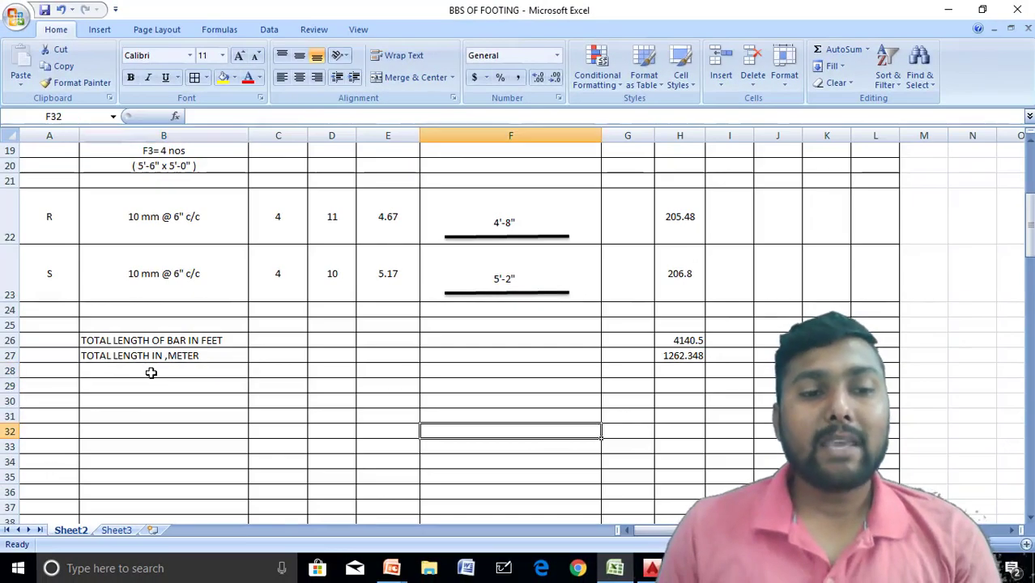
# - Enter the label UNIT WT OF BAR ( KG / M ) in cell B28
pyautogui.click(151, 373)
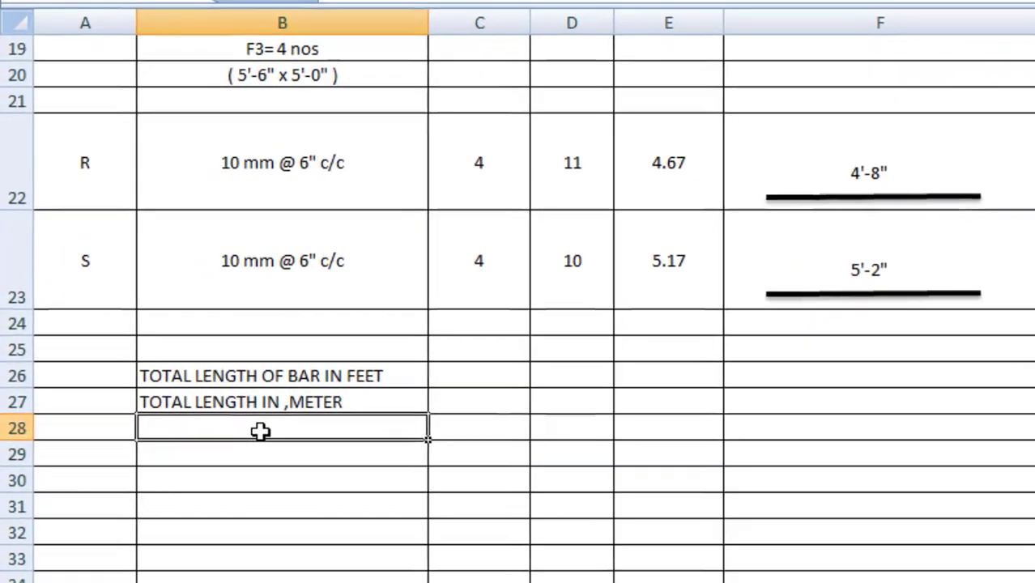
pyautogui.write('UNIT')
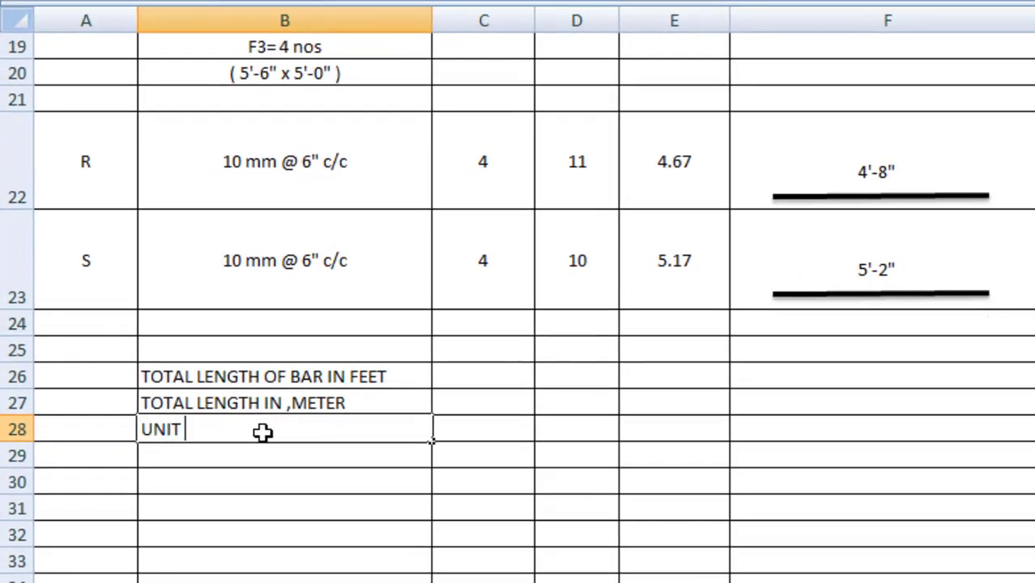
pyautogui.write(' WT OF BA')
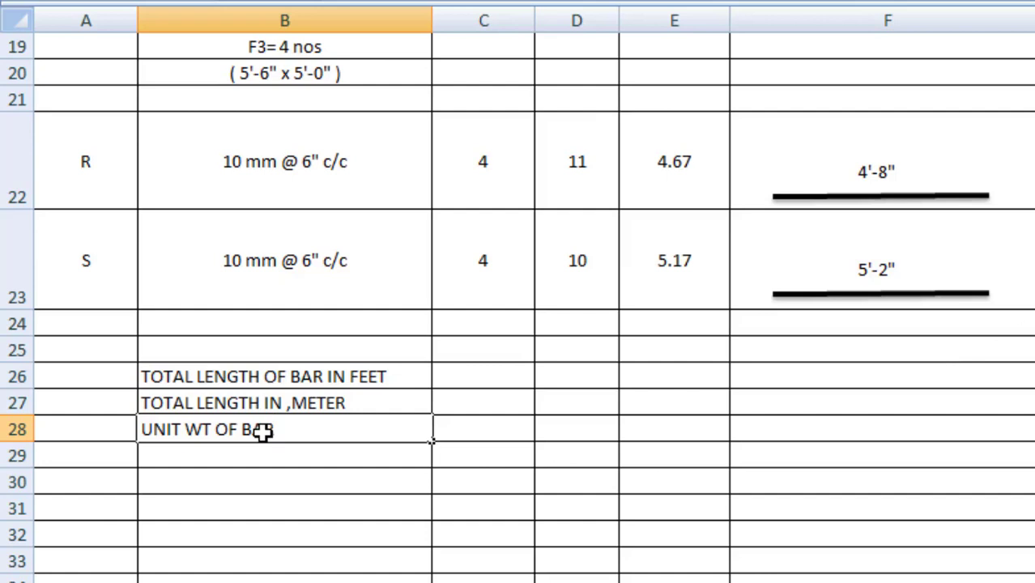
pyautogui.write('R ( KG / M ')
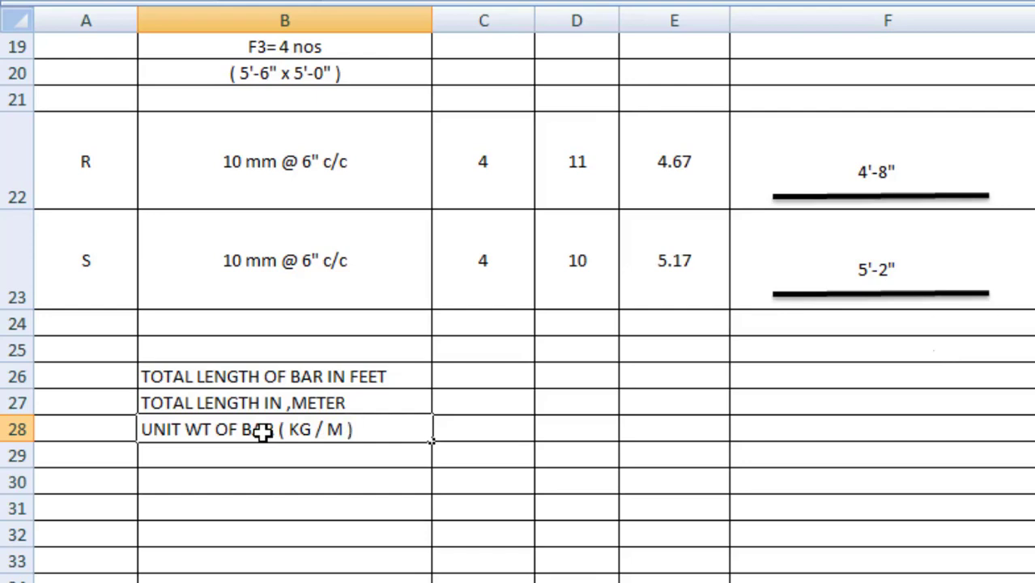
pyautogui.write(')')
pyautogui.click(329, 507)
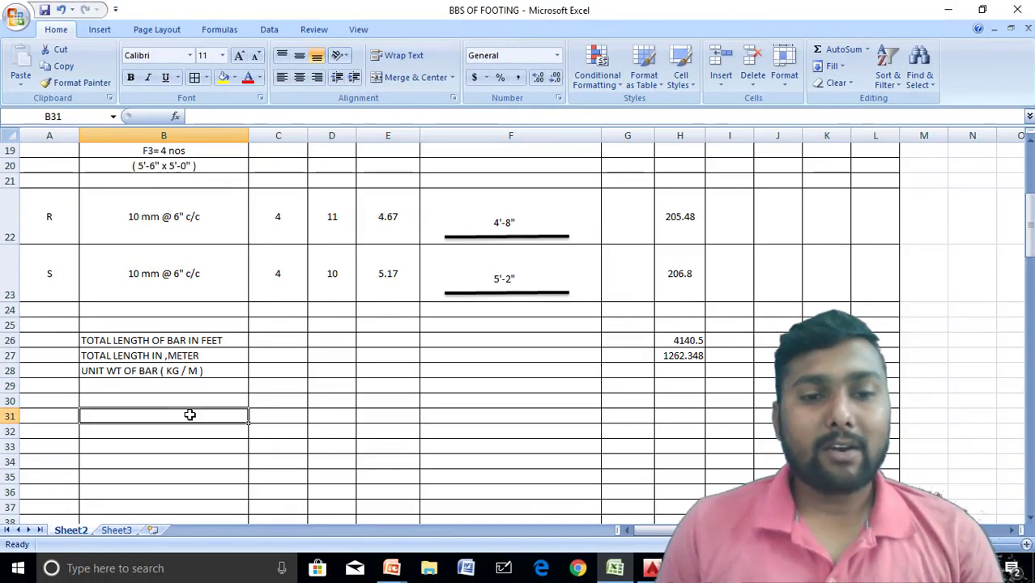
# - Calculate the unit weight of the 10 mm bar in cell H28 with the formula =100/162
pyautogui.click(668, 371)
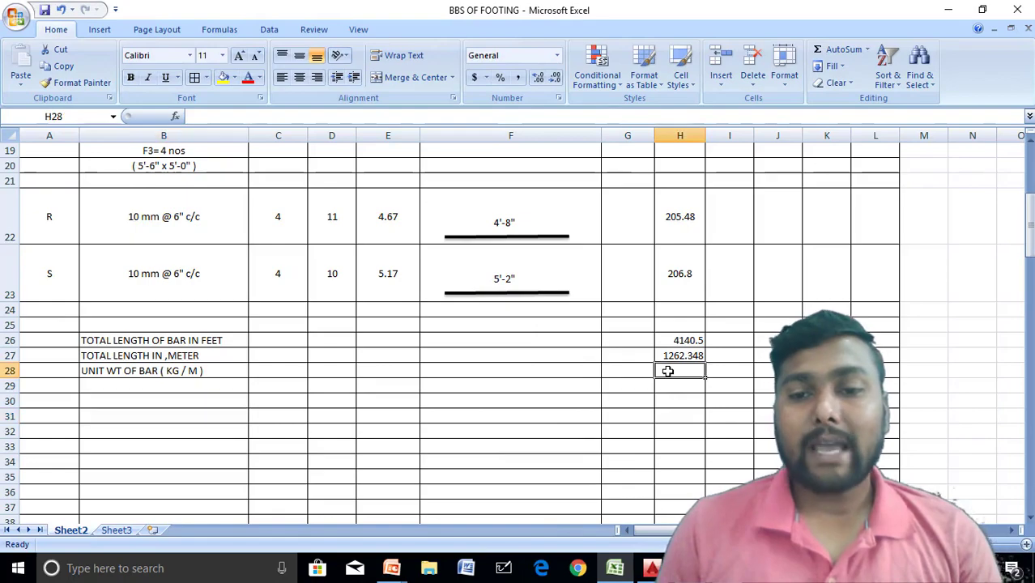
pyautogui.write('=')
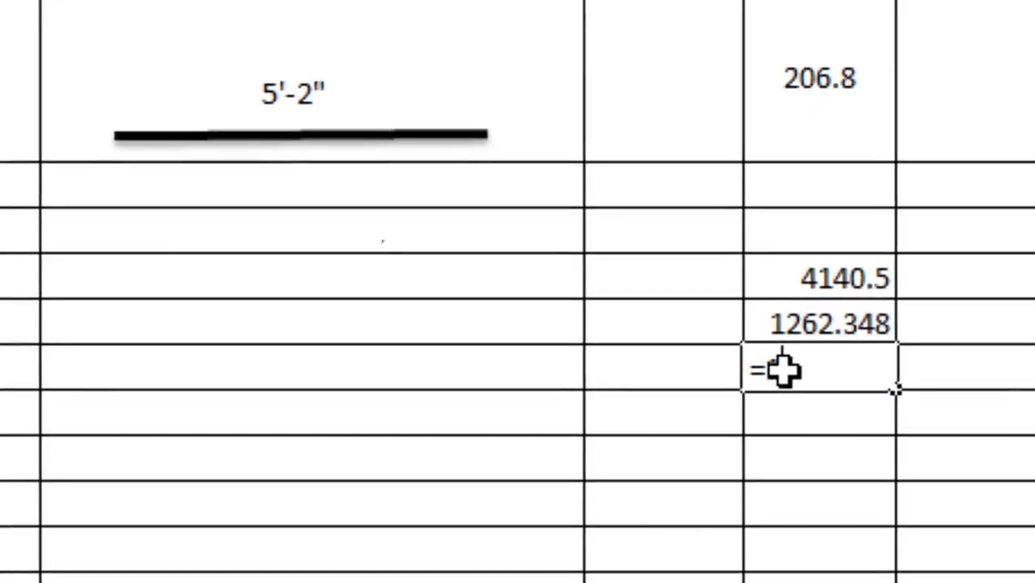
pyautogui.write('0/162')
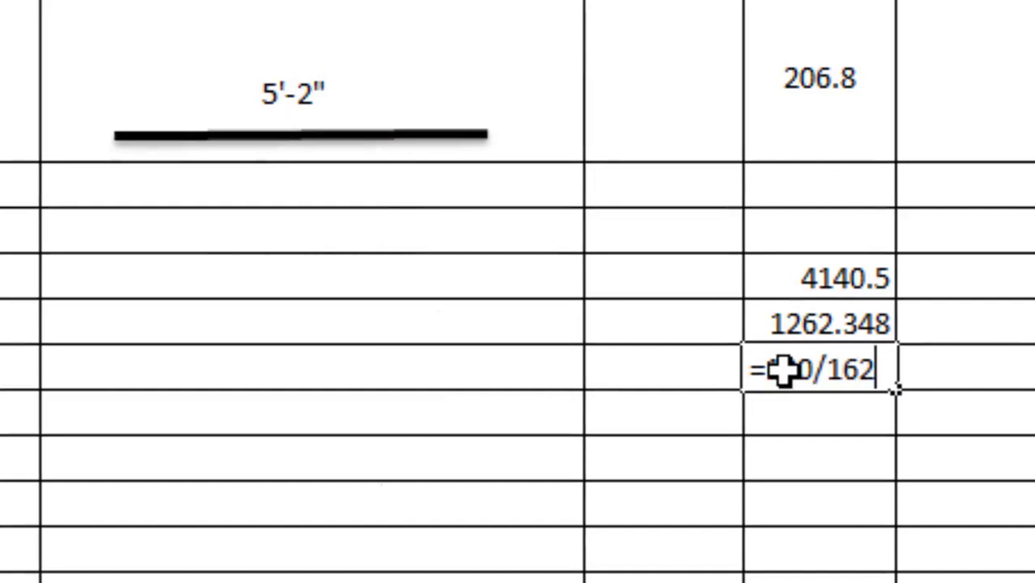
pyautogui.press('Return')
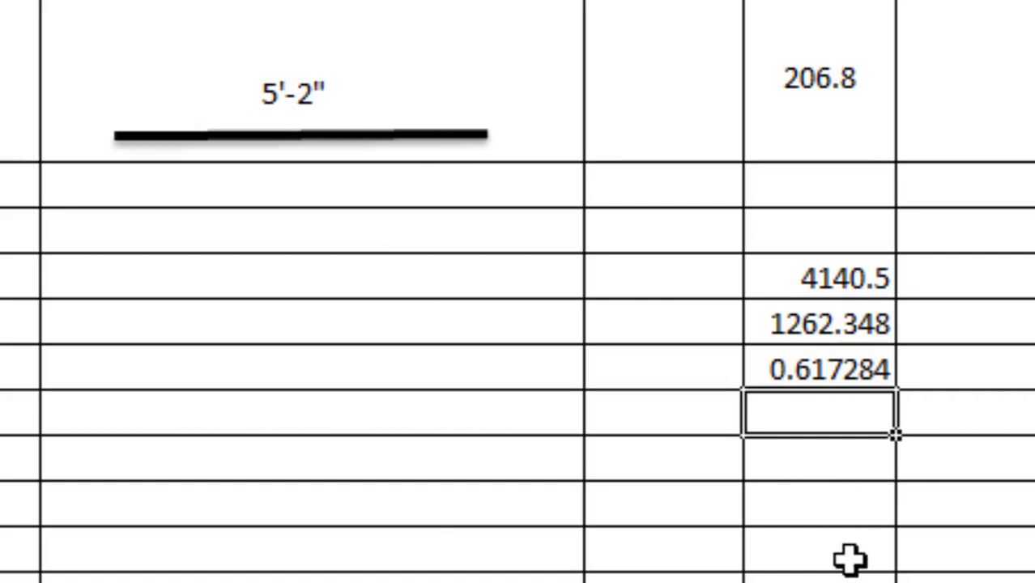
# - Enter the label TOTAL WT ( KG ) in cell B29
pyautogui.click(55, 388)
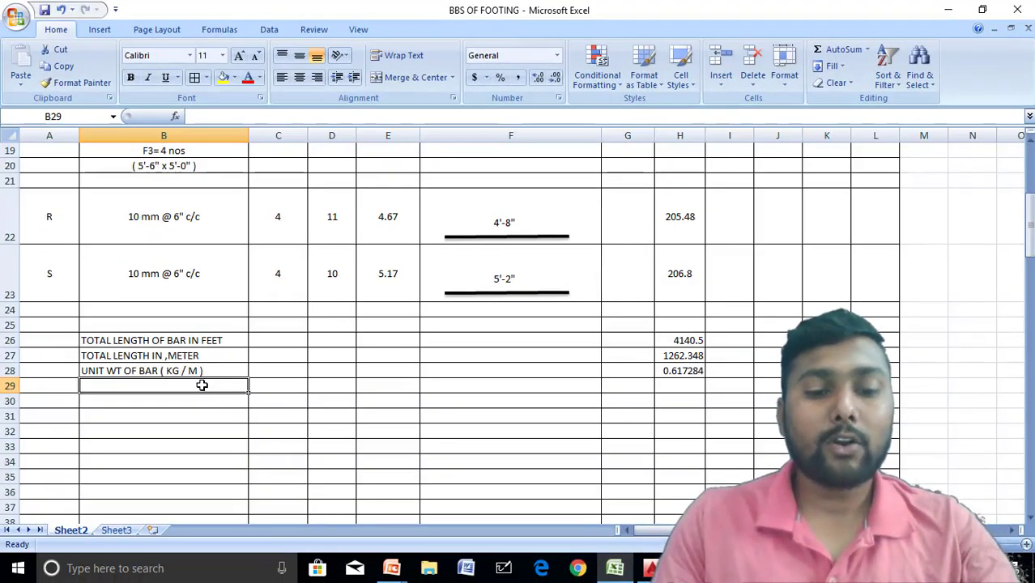
pyautogui.write('TOTAL W')
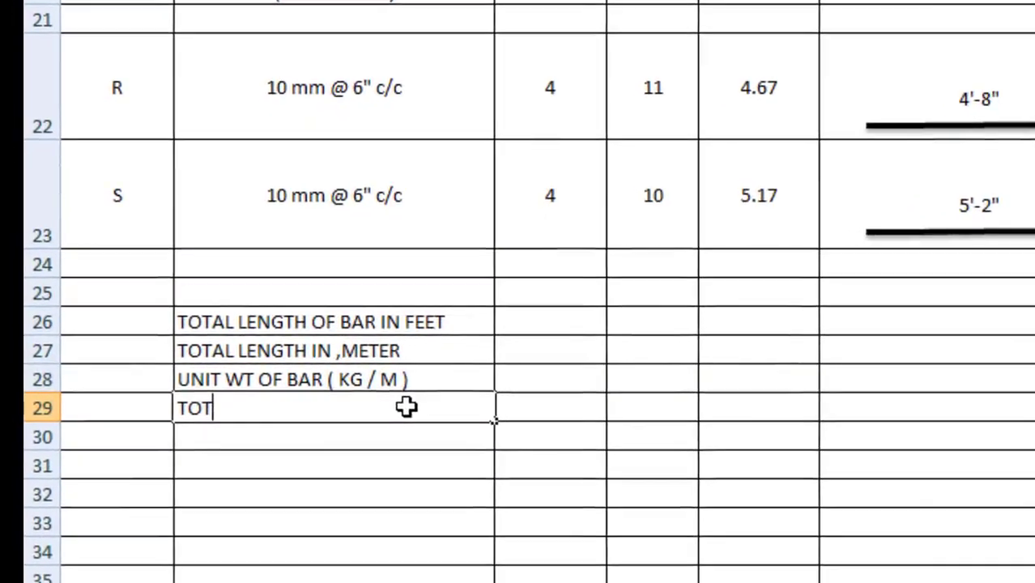
pyautogui.write('T ( KG )')
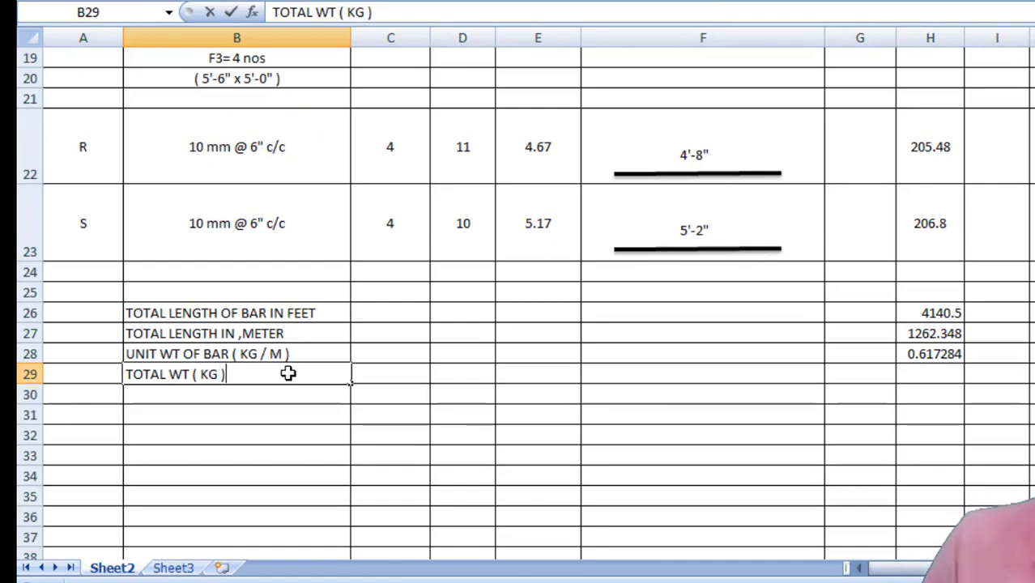
pyautogui.click(395, 437)
# - Calculate the total bar weight in cell H29 with the formula =H27*H28
pyautogui.click(931, 374)
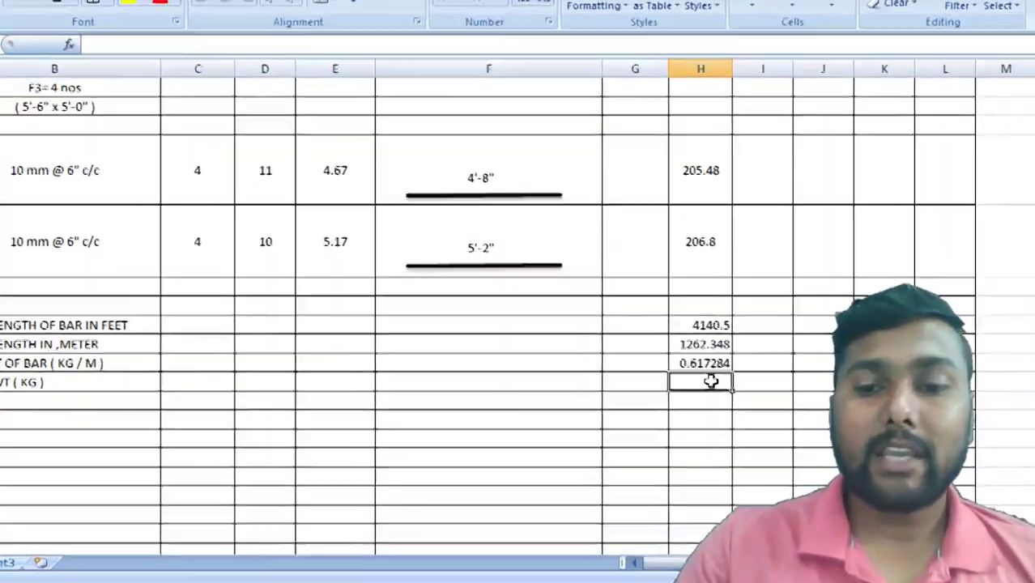
pyautogui.write('=')
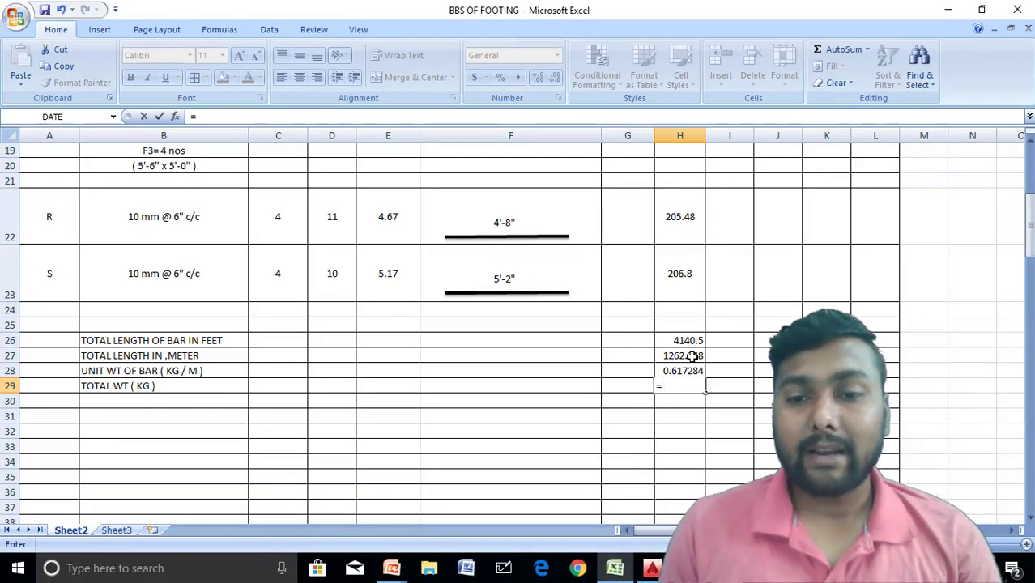
pyautogui.click(862, 276)
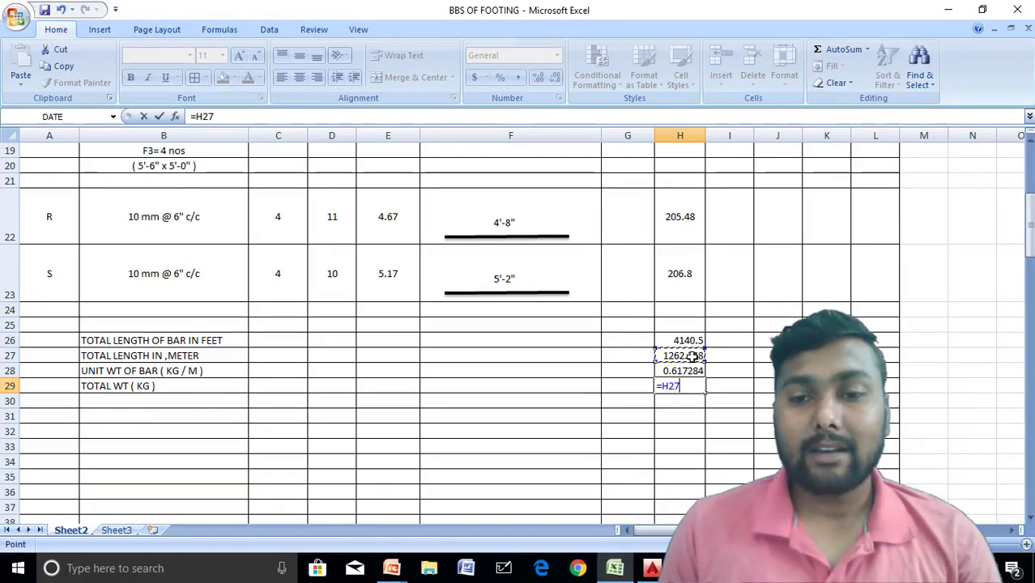
pyautogui.write('*')
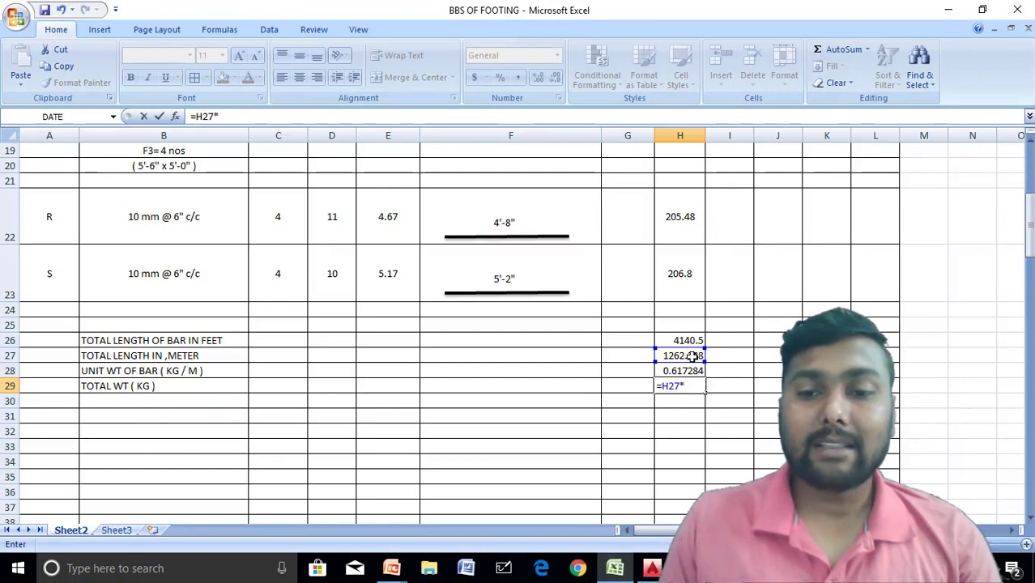
pyautogui.click(701, 371)
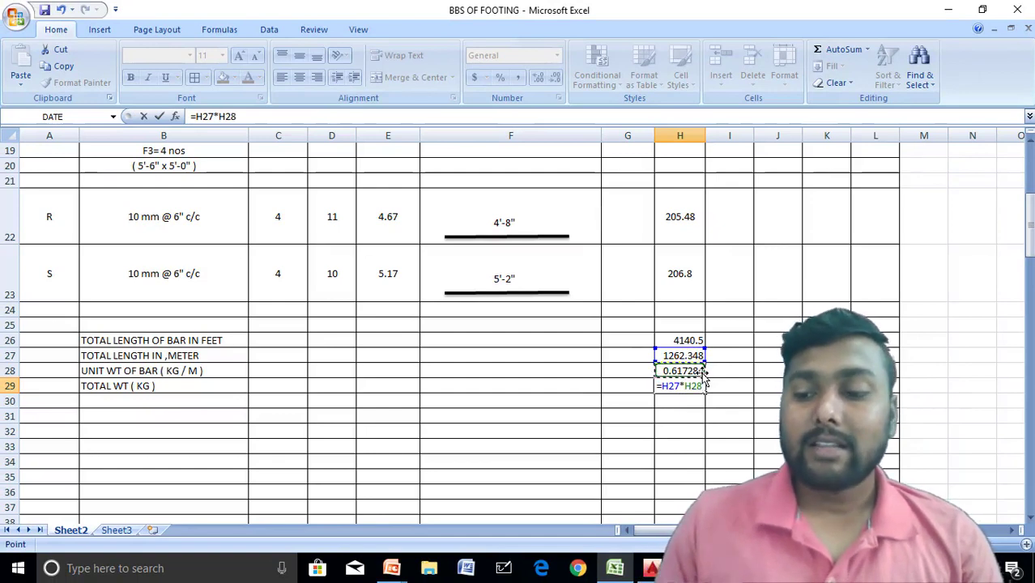
pyautogui.press('Return')
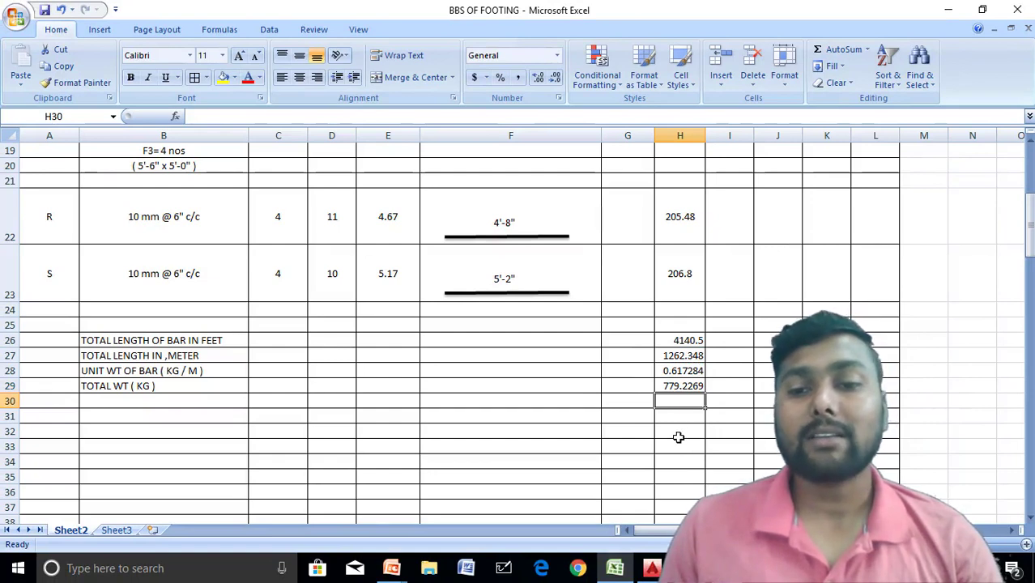
# - Select the summary values in column H from cell H25 down to H29
pyautogui.moveTo(185, 340); pyautogui.dragTo(664, 373)
pyautogui.click(629, 465)
pyautogui.moveTo(697, 330); pyautogui.dragTo(680, 365)
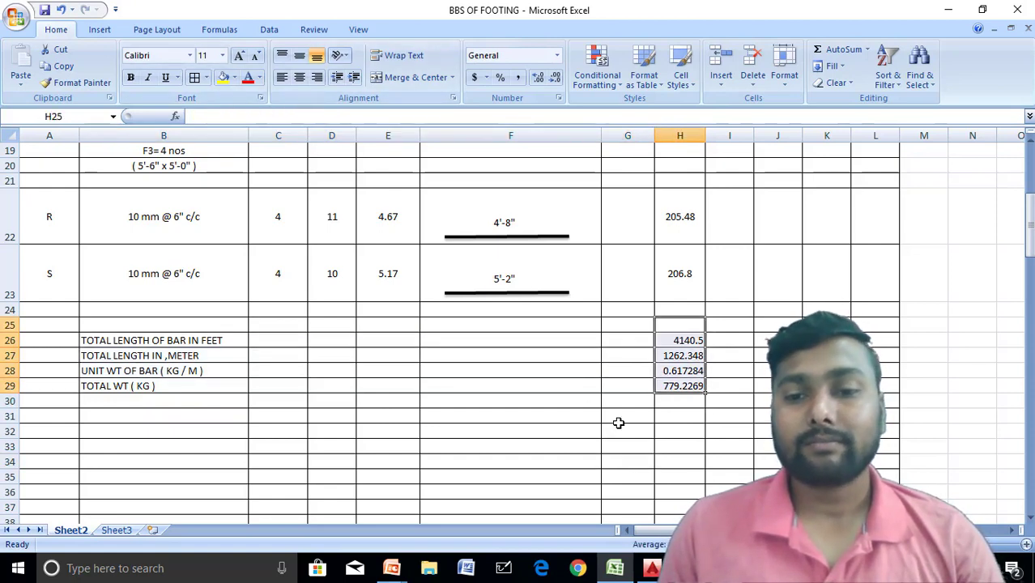